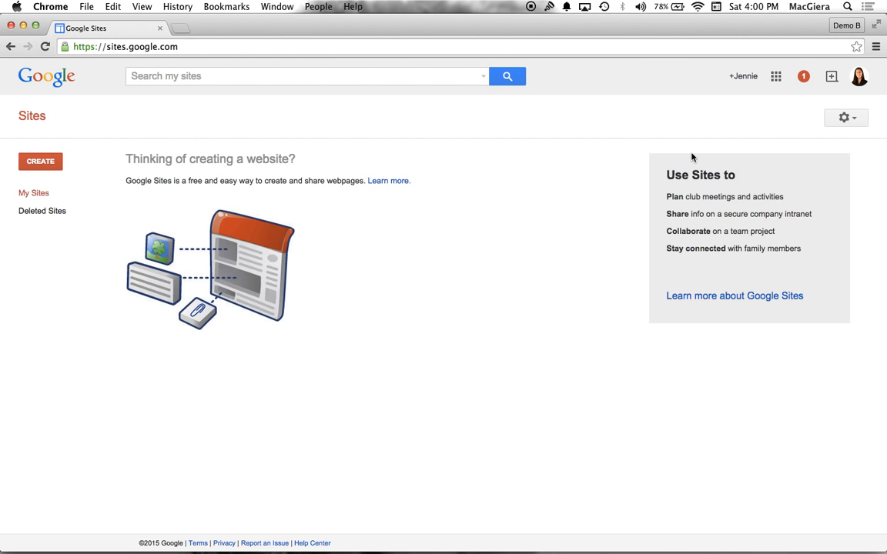
pyautogui.click(778, 82)
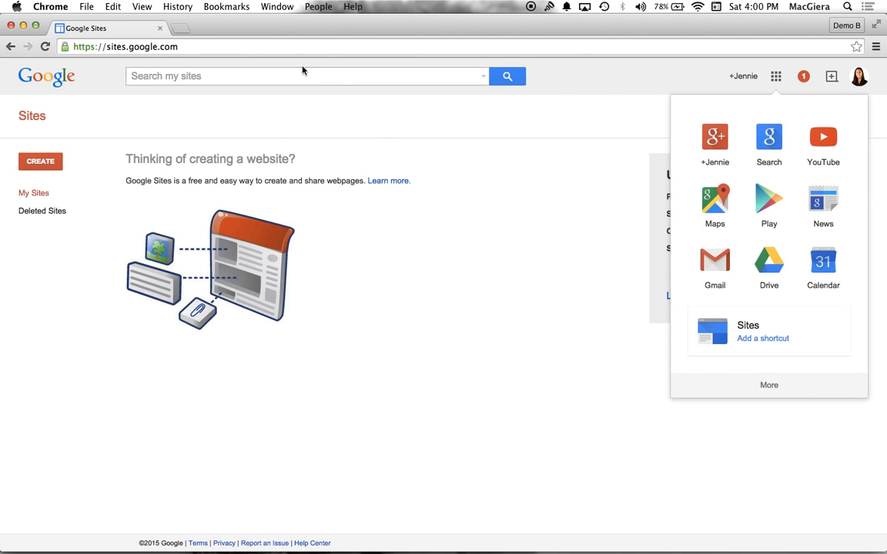
pyautogui.click(251, 44)
pyautogui.click(112, 46)
pyautogui.moveTo(110, 47); pyautogui.dragTo(178, 44)
pyautogui.click(192, 47)
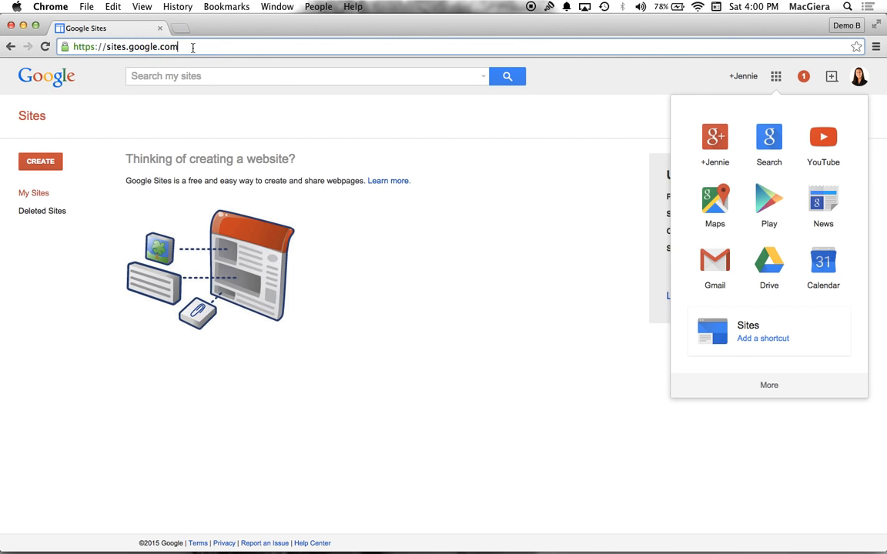
pyautogui.click(151, 123)
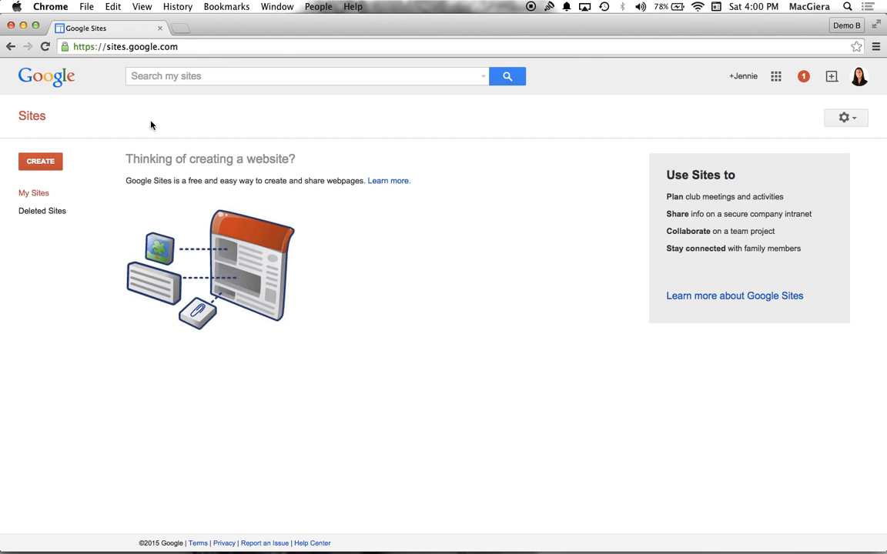
# Start a new site from the Blank template and name it with the teacher's name followed by "Math Class"
pyautogui.click(39, 163)
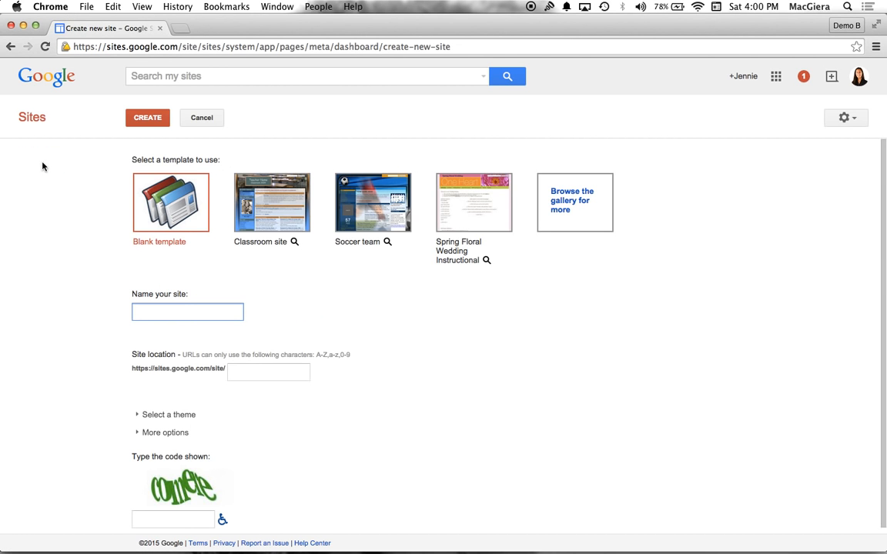
pyautogui.click(168, 203)
pyautogui.click(245, 269)
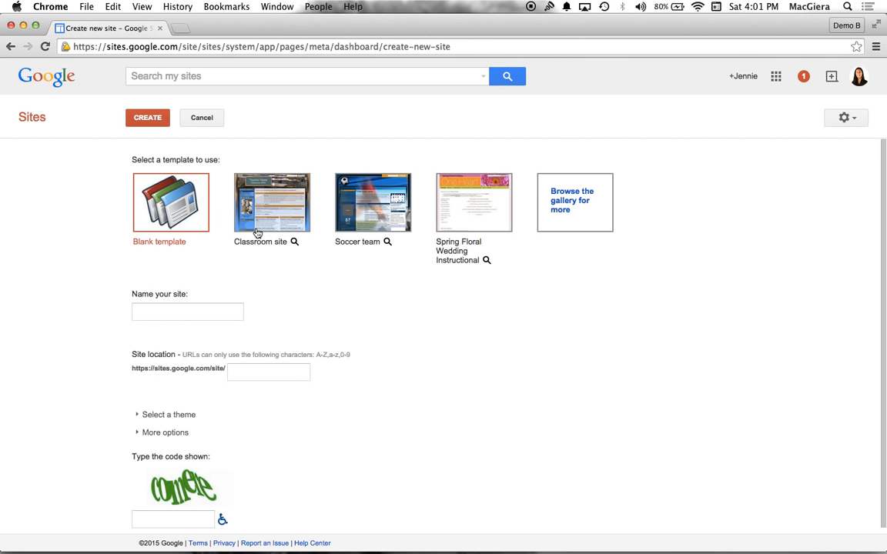
pyautogui.click(153, 207)
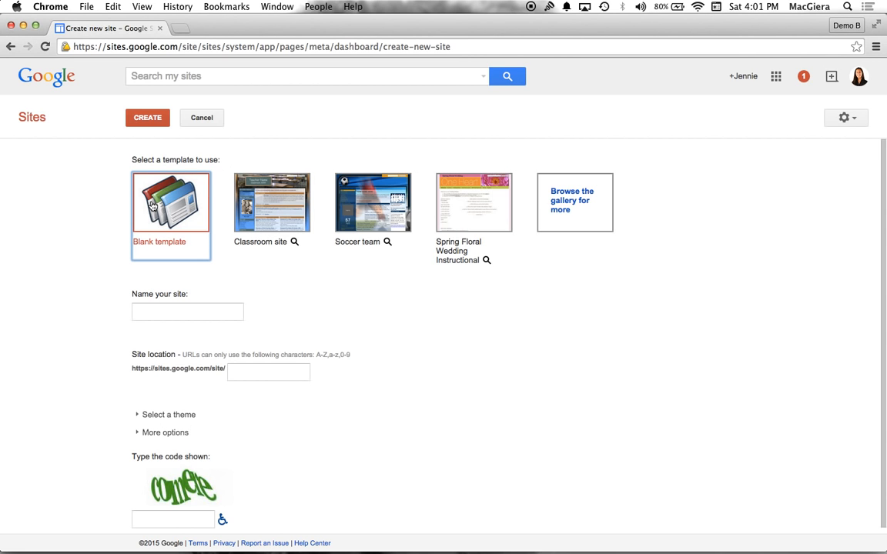
pyautogui.click(153, 313)
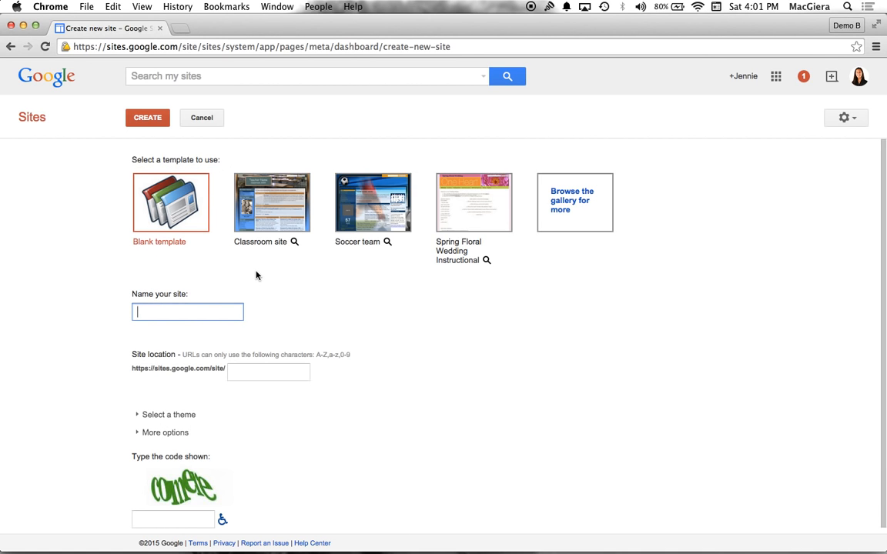
pyautogui.write("Ms. Magiera'")
pyautogui.write('s Math Class')
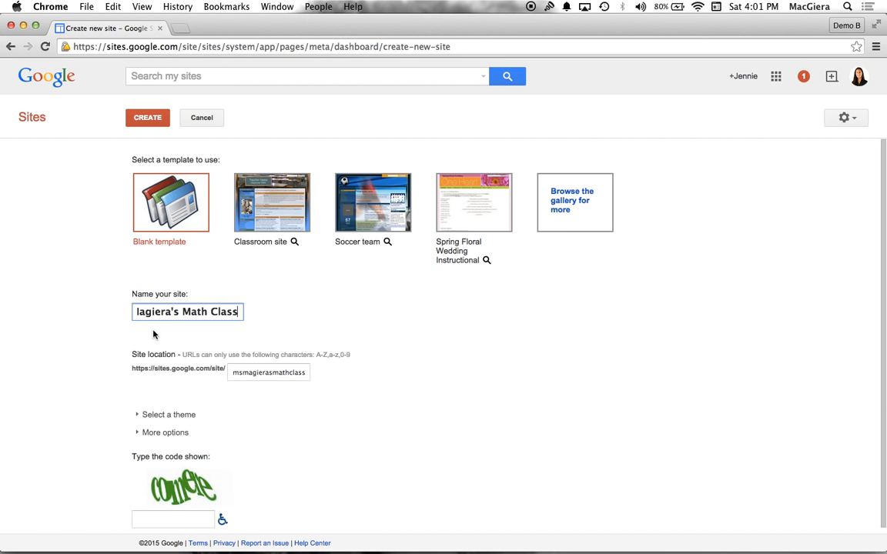
# Look through the available site themes and the additional site options
pyautogui.scroll(-1, 135, 379)
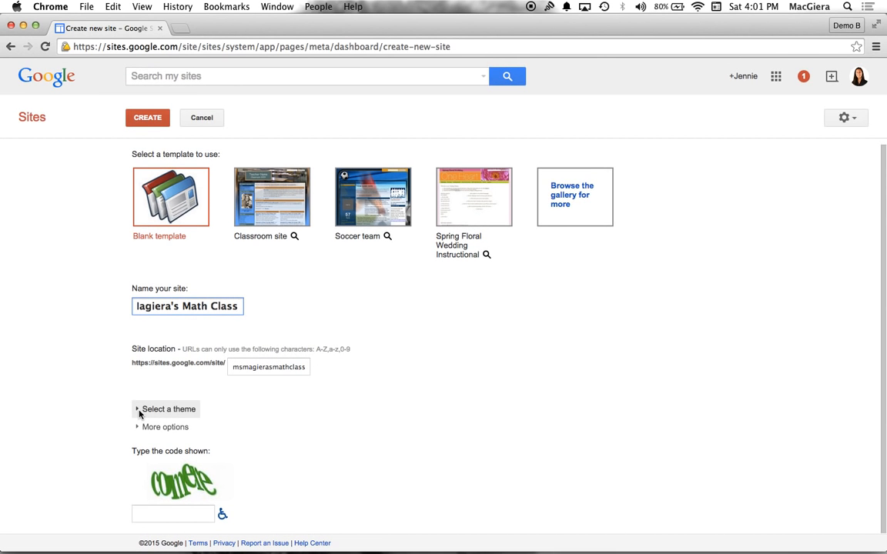
pyautogui.click(168, 409)
pyautogui.scroll(-5, 139, 414)
pyautogui.scroll(-3, 139, 414)
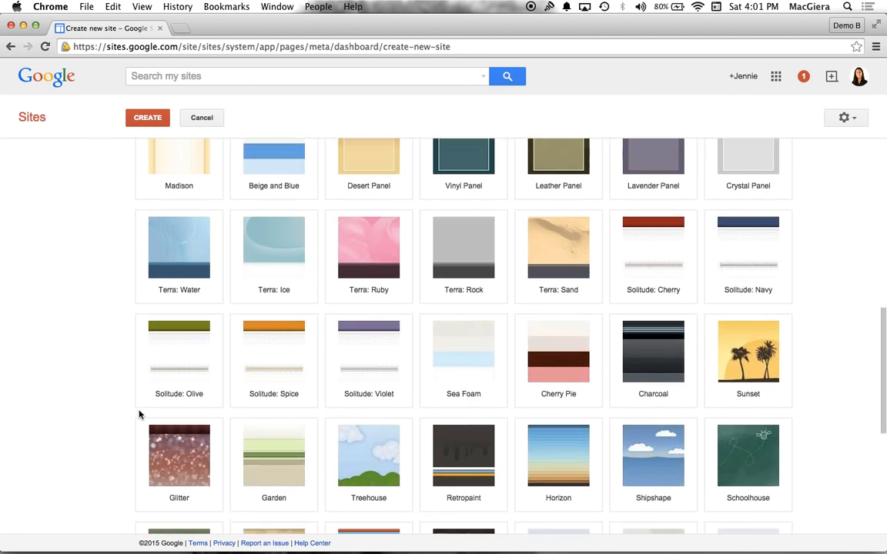
pyautogui.scroll(8, 138, 414)
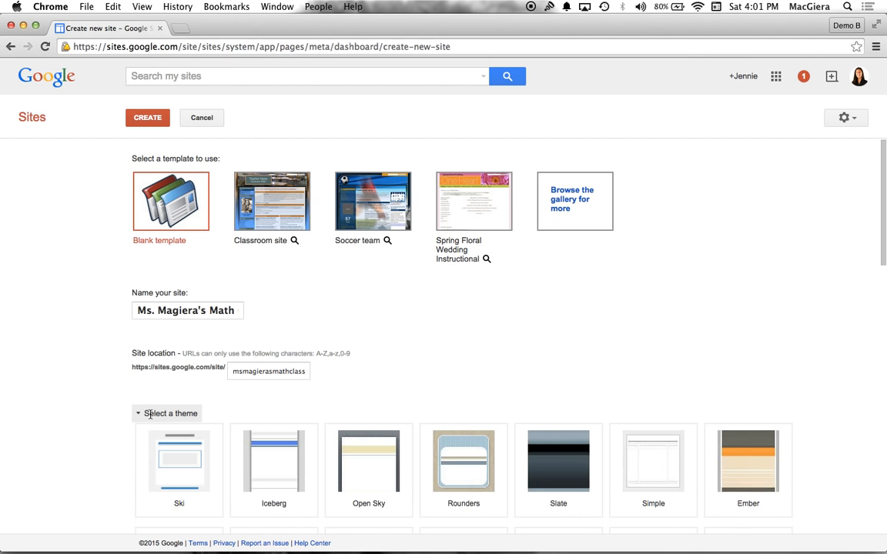
pyautogui.click(150, 414)
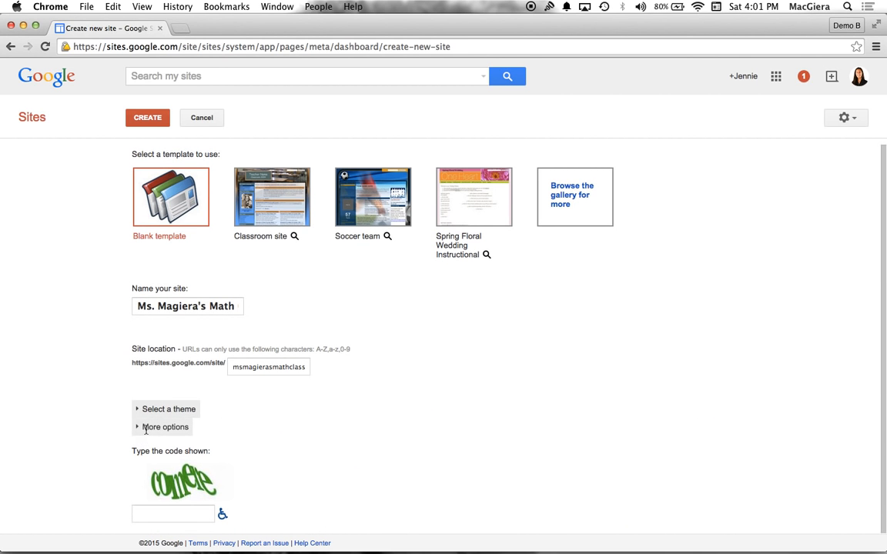
pyautogui.click(146, 428)
pyautogui.scroll(-2, 223, 399)
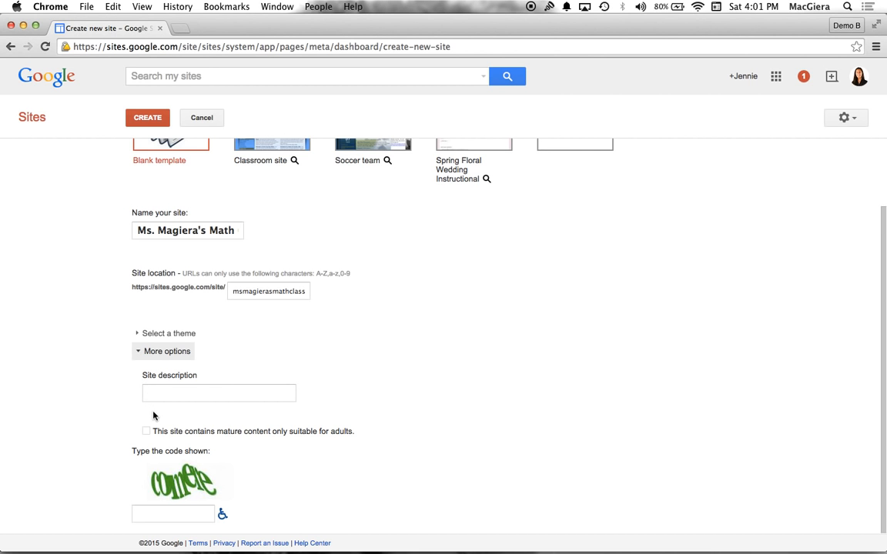
pyautogui.click(138, 353)
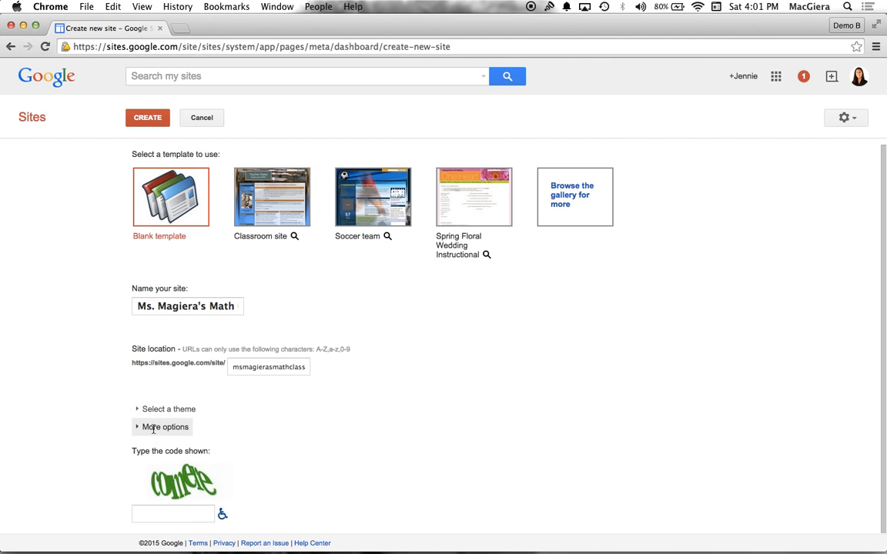
# Fill in the verification code shown in the image
pyautogui.click(159, 515)
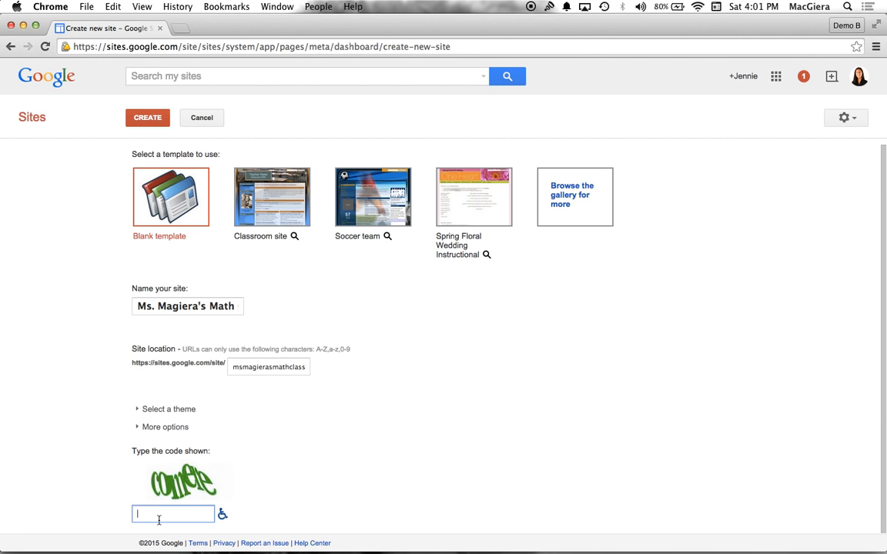
pyautogui.write('comd')
pyautogui.write('ere')
pyautogui.click(300, 370)
pyautogui.doubleClick(298, 368)
pyautogui.click(279, 368)
pyautogui.moveTo(241, 367); pyautogui.dragTo(306, 368)
pyautogui.click(275, 370)
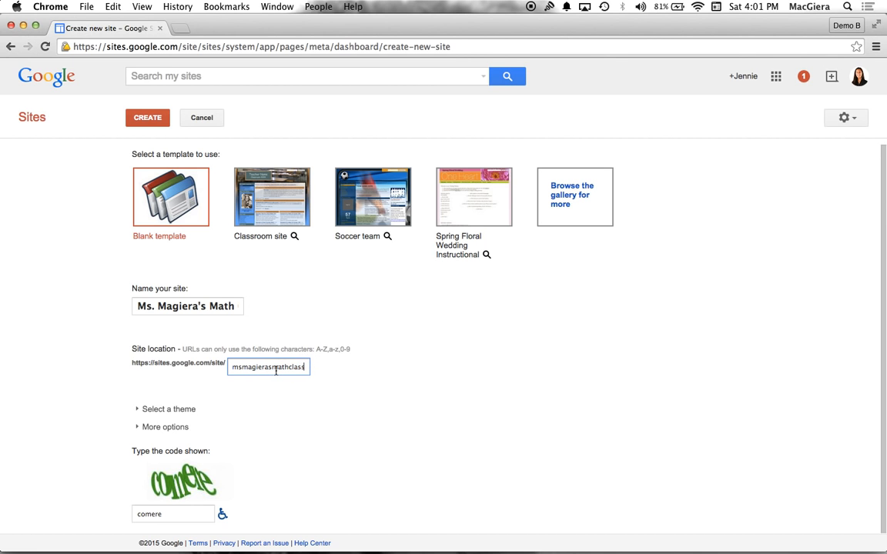
# Try to create the site under a name made only of a different teacher's title and surname
pyautogui.moveTo(157, 306); pyautogui.dragTo(292, 320)
pyautogui.write('S')
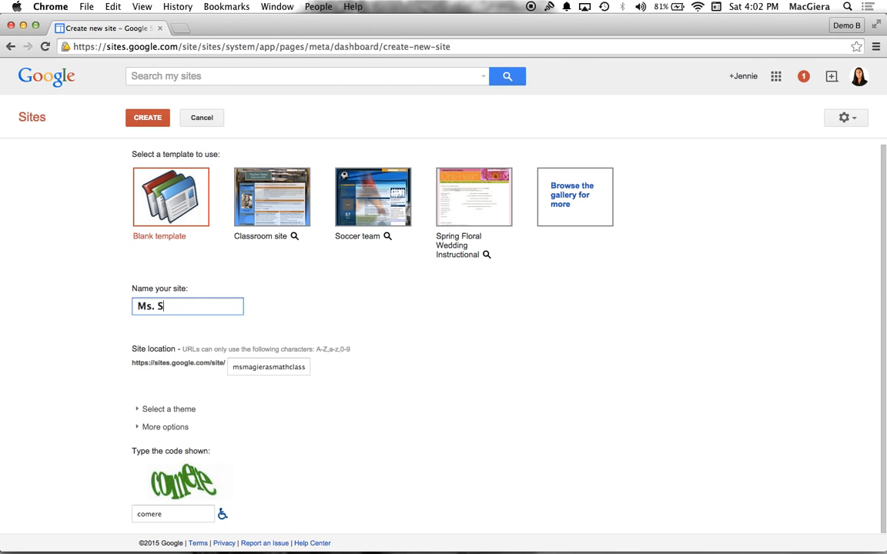
pyautogui.write("mith's")
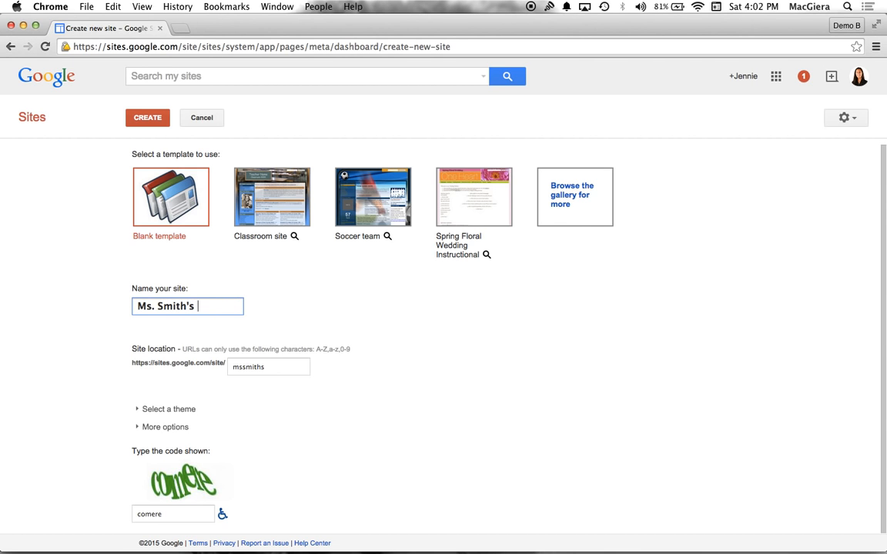
pyautogui.press('super+a')
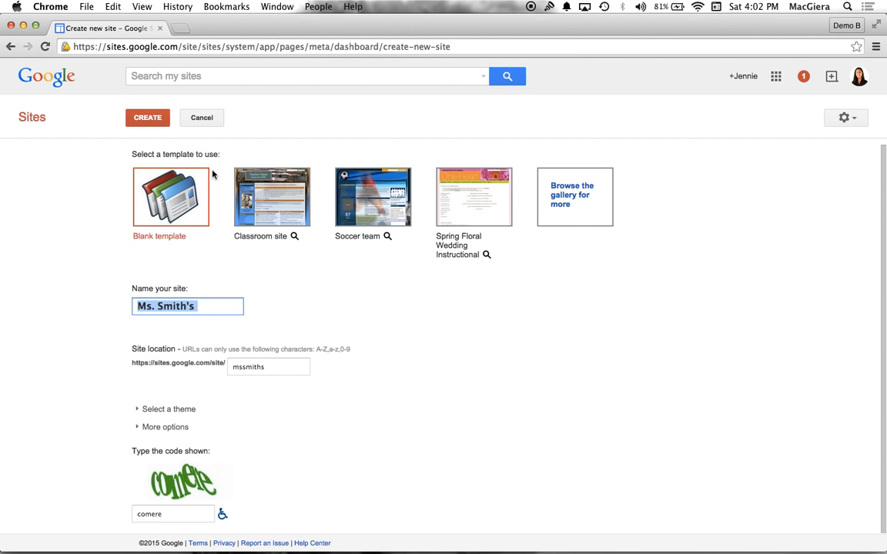
pyautogui.click(143, 117)
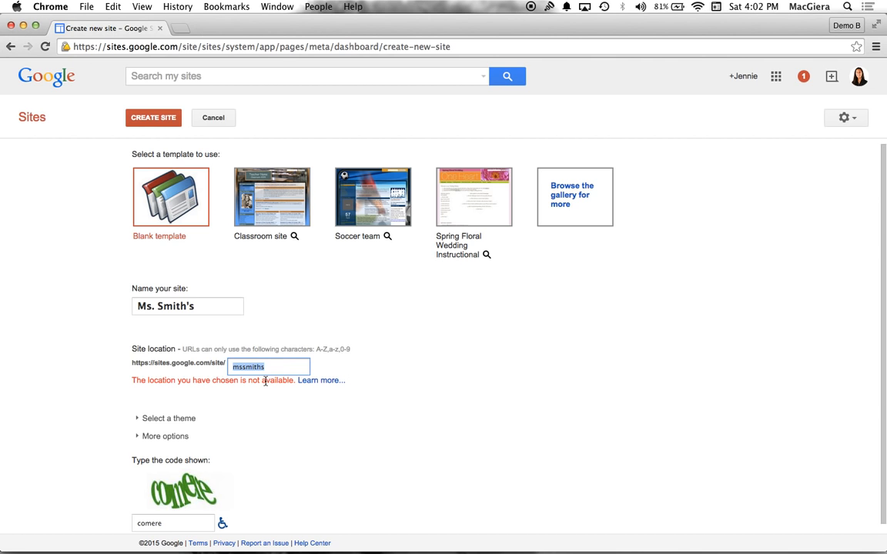
# Rename the site with the original teacher's name followed by "Math Class" and create it
pyautogui.doubleClick(169, 306)
pyautogui.write('Maie')
pyautogui.press('BackSpace')
pyautogui.press('BackSpace')
pyautogui.write("giera's Math Class")
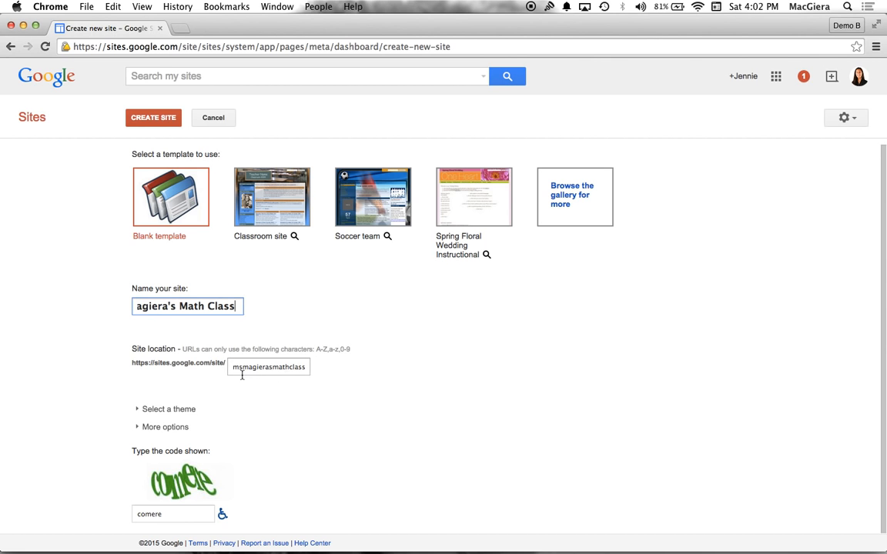
pyautogui.click(161, 119)
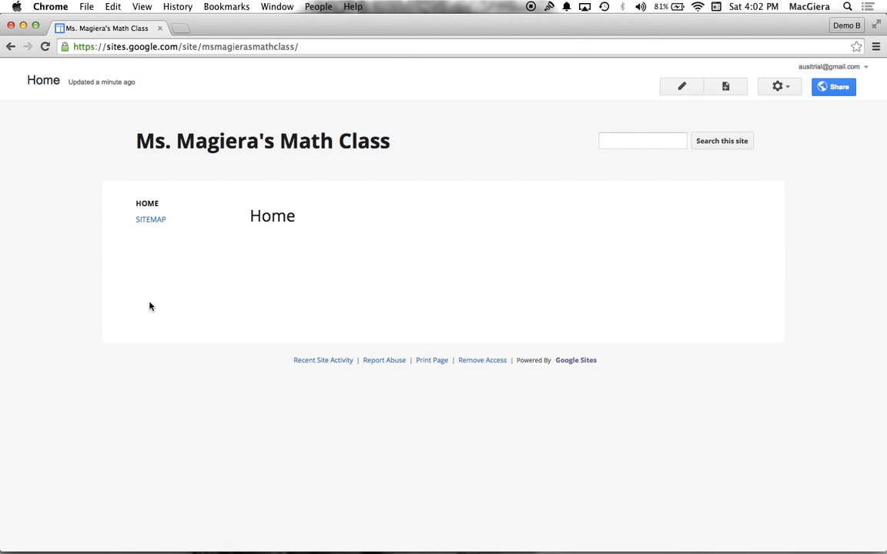
# Start a new page in the site and name it "Homework Assignments"
pyautogui.click(725, 86)
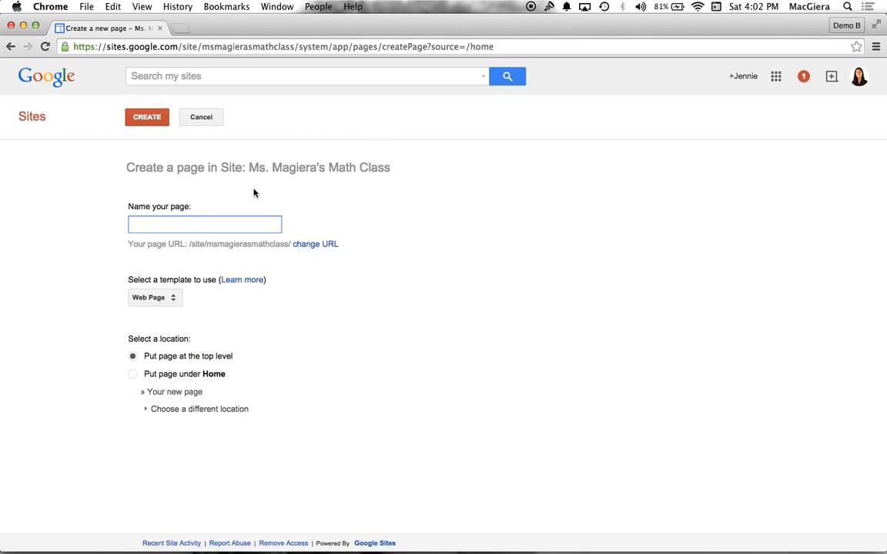
pyautogui.write('Homework Assi')
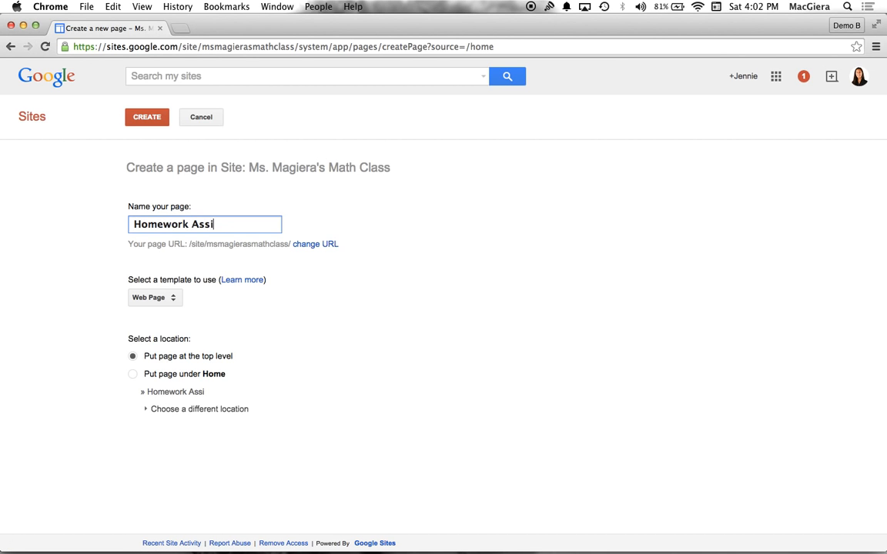
pyautogui.write('gnments')
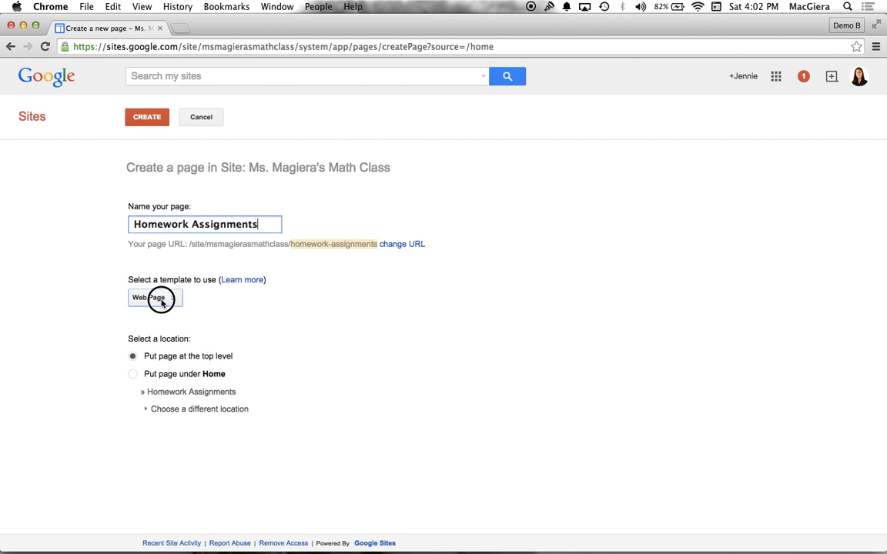
# Review the page template choices and try placing the page under Home before returning it to the top level
pyautogui.click(160, 300)
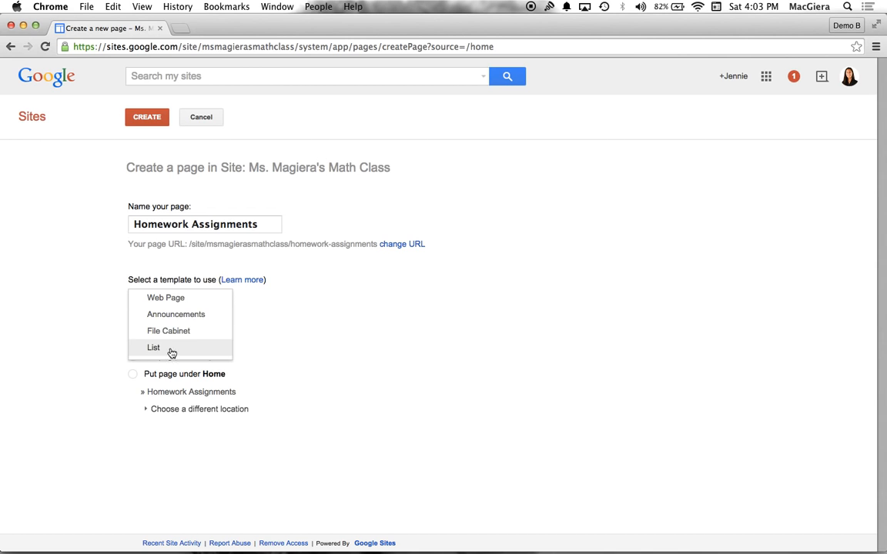
pyautogui.click(291, 365)
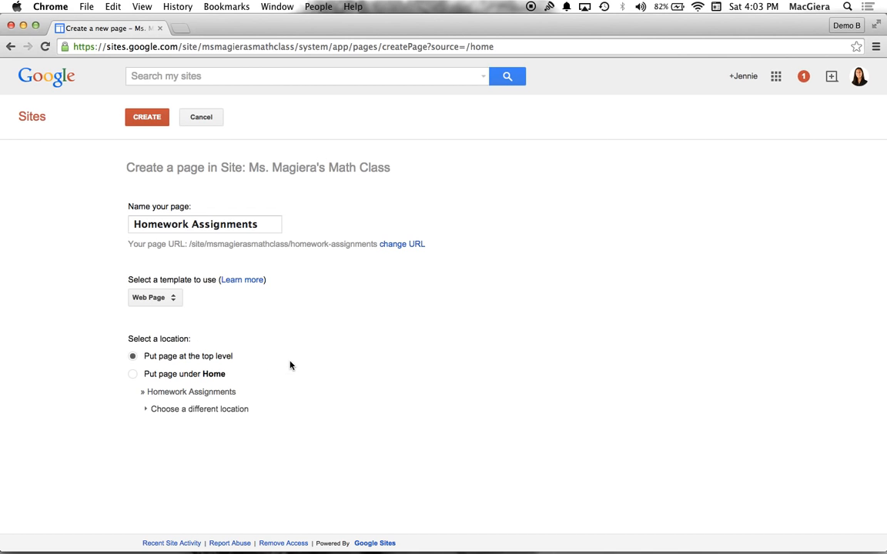
pyautogui.click(132, 375)
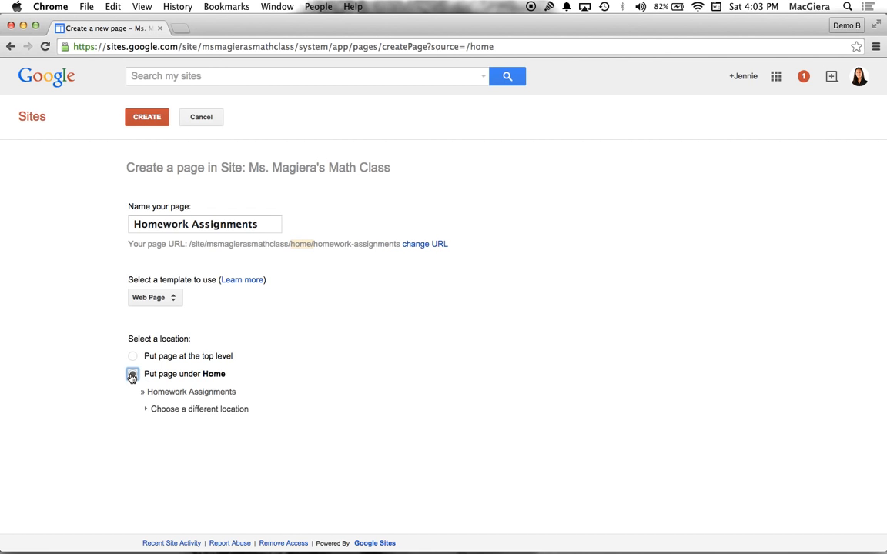
pyautogui.click(132, 357)
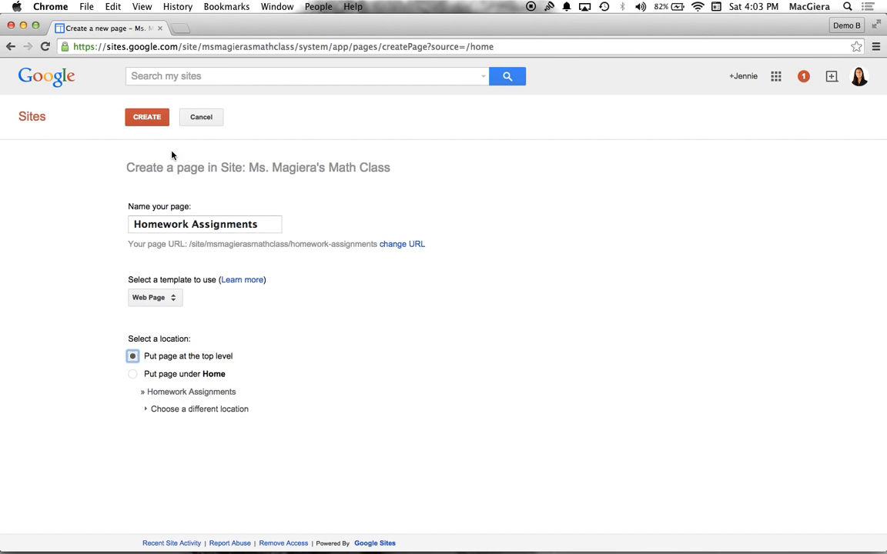
# Create the Homework Assignments page at the top level with the Web Page template and save it
pyautogui.click(153, 120)
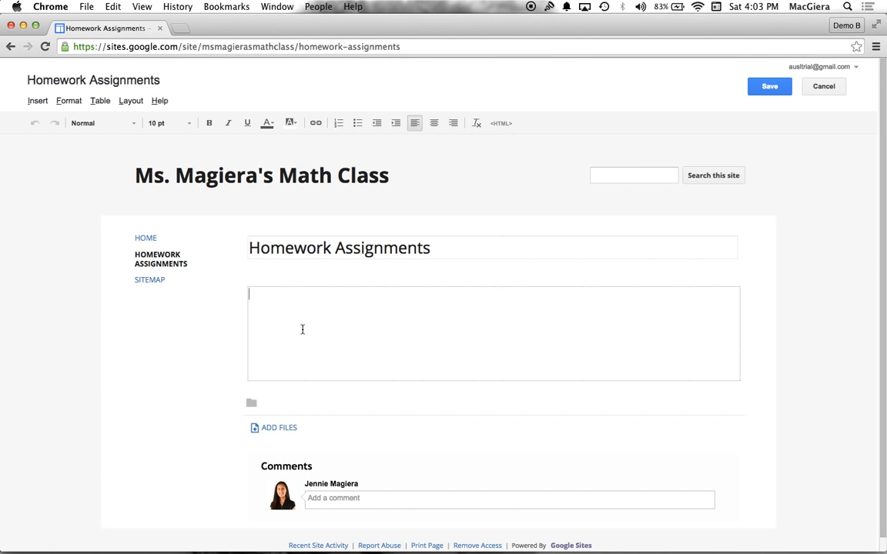
pyautogui.click(772, 92)
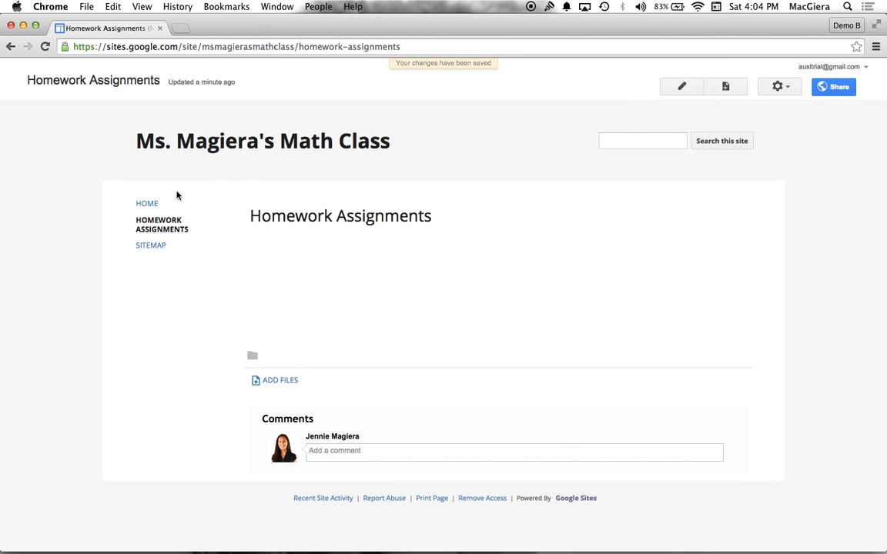
# Open the Home page for editing and add the text "Welcome to my class page!" to its body
pyautogui.click(156, 205)
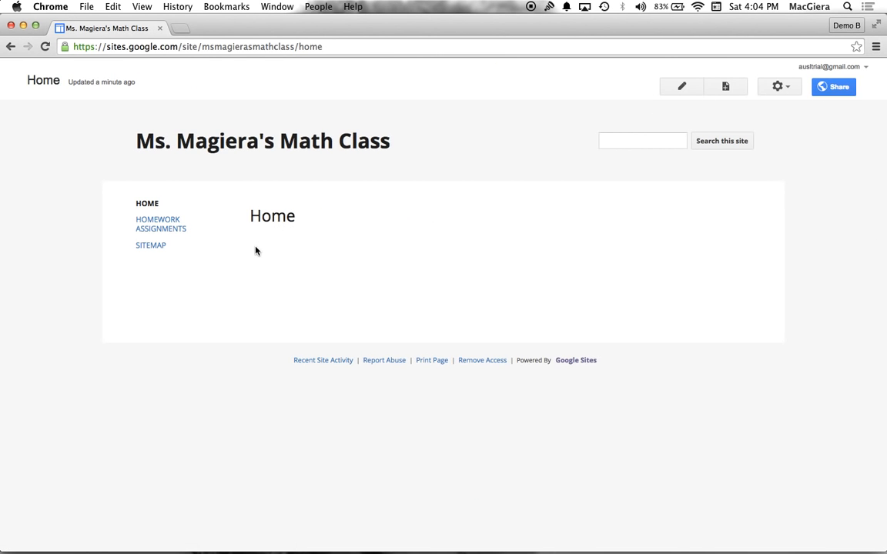
pyautogui.click(681, 87)
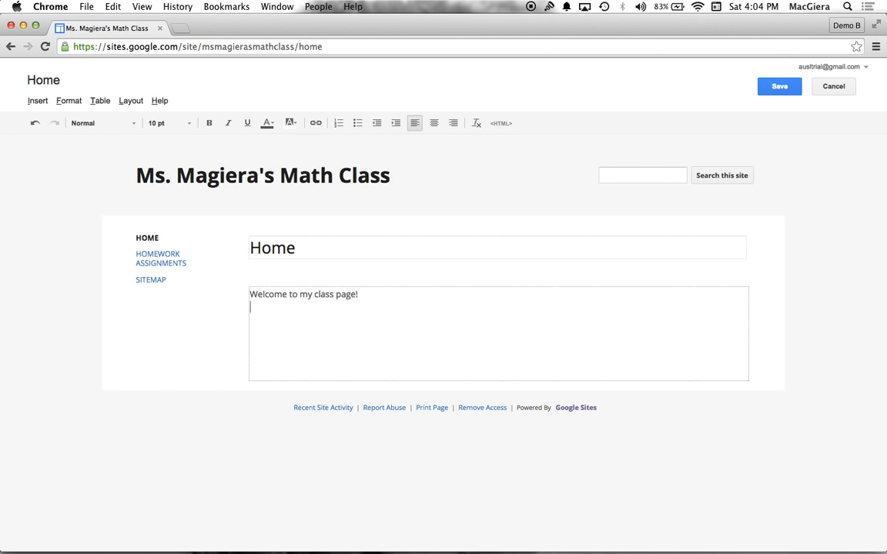
# Start inserting an image below the welcome text on the Home page
pyautogui.click(37, 103)
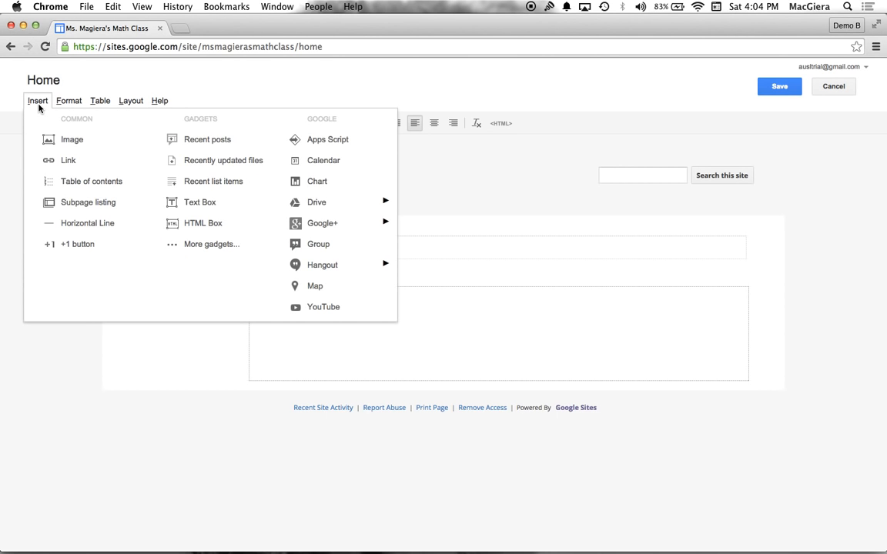
pyautogui.click(68, 140)
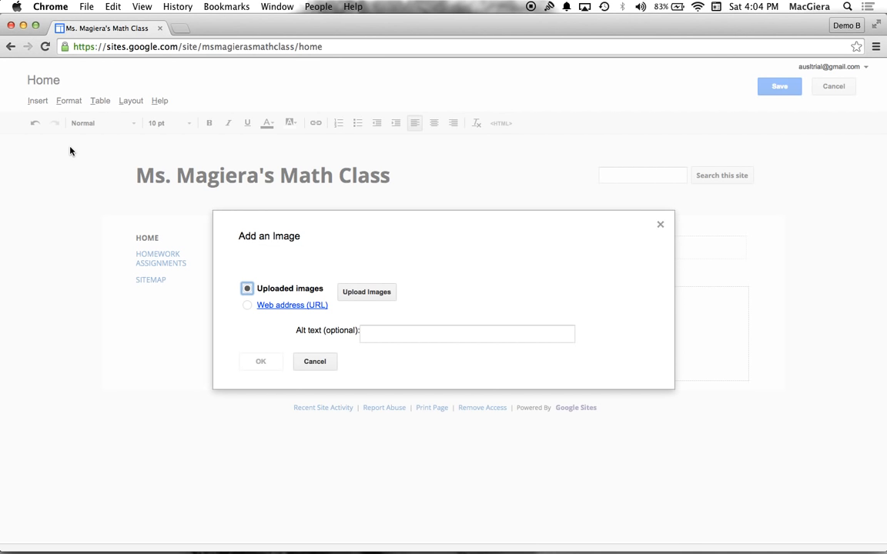
pyautogui.click(367, 294)
pyautogui.scroll(-10, 334, 198)
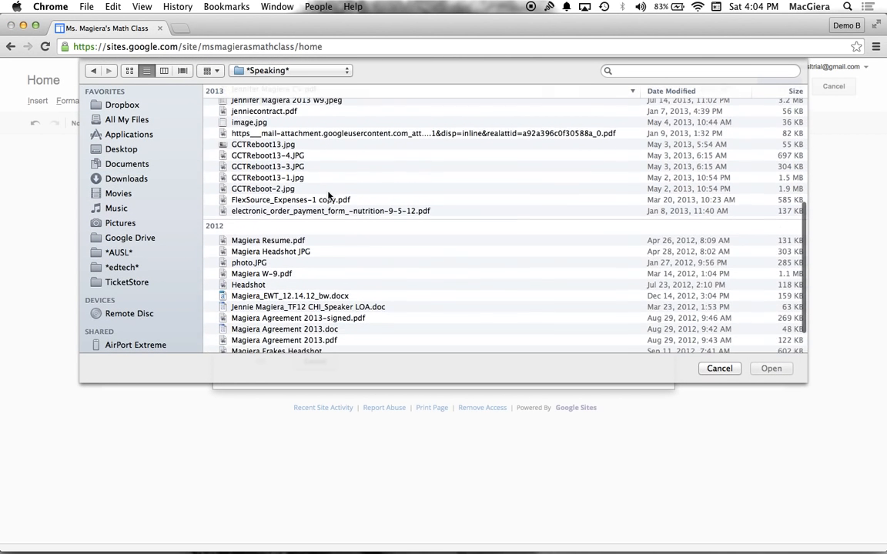
pyautogui.click(122, 148)
pyautogui.click(719, 368)
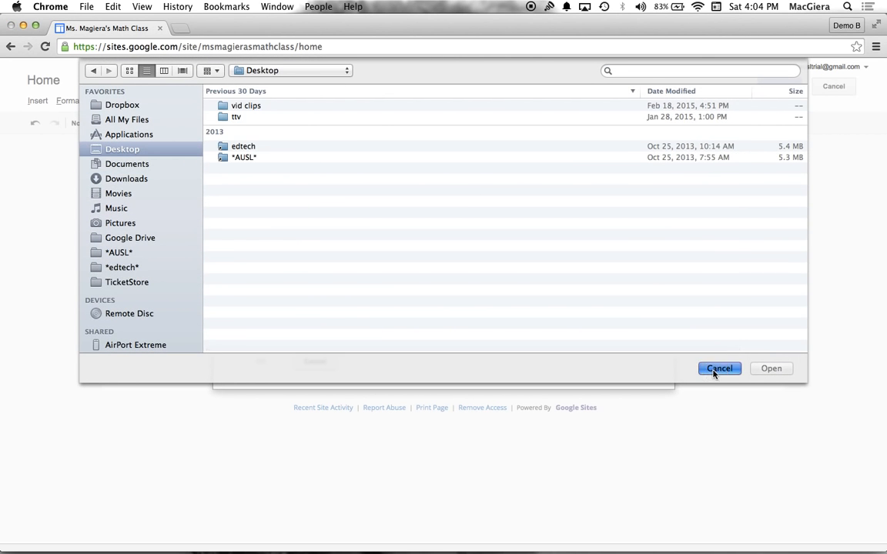
# Set the image source to a web address and search Google Images for "eagle" in a new tab
pyautogui.click(247, 308)
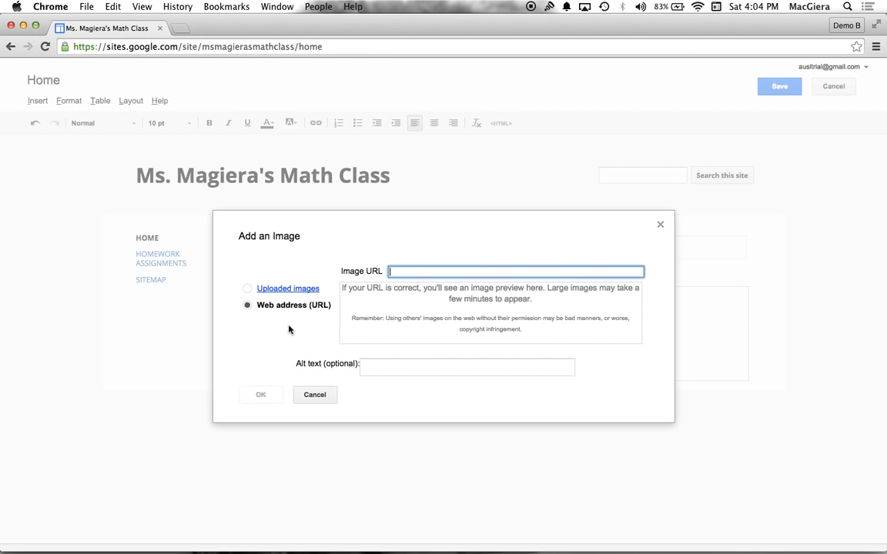
pyautogui.click(180, 28)
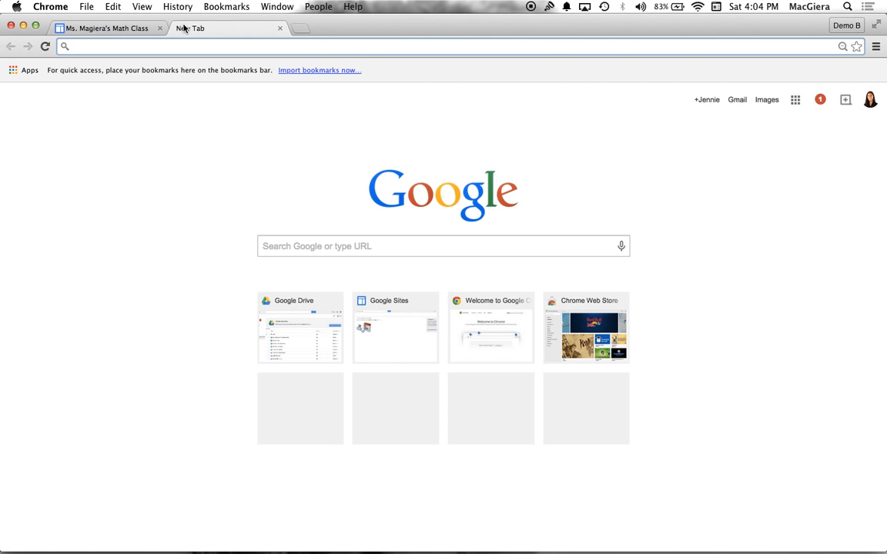
pyautogui.write('eagle')
pyautogui.press('Return')
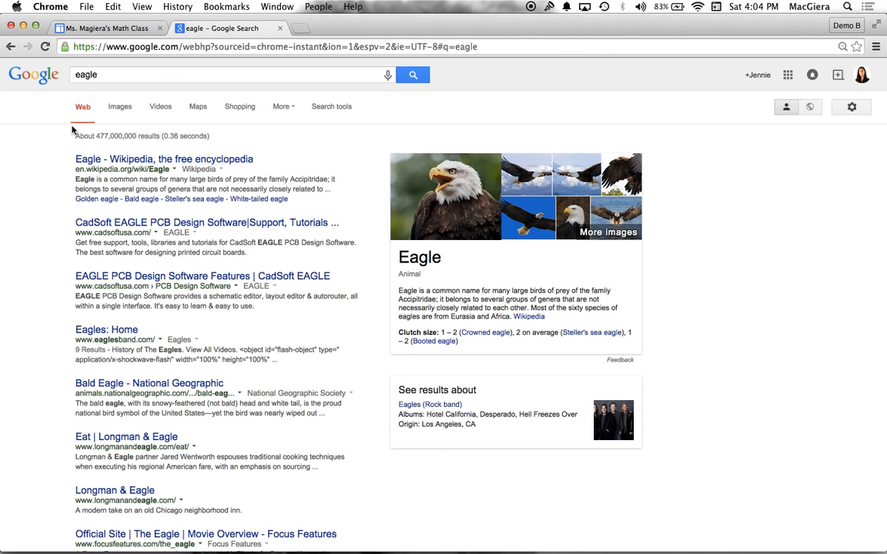
pyautogui.click(119, 109)
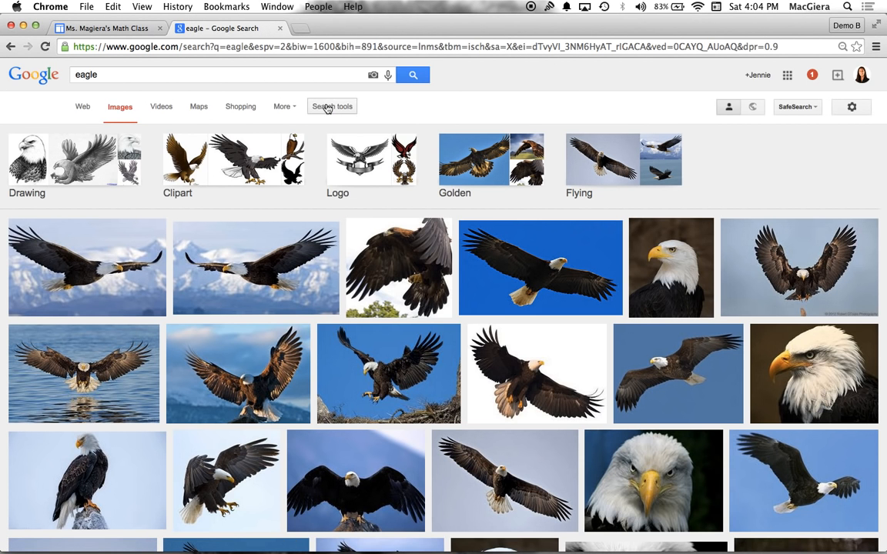
# Filter the eagle image results by usage rights to those labeled for reuse
pyautogui.click(327, 109)
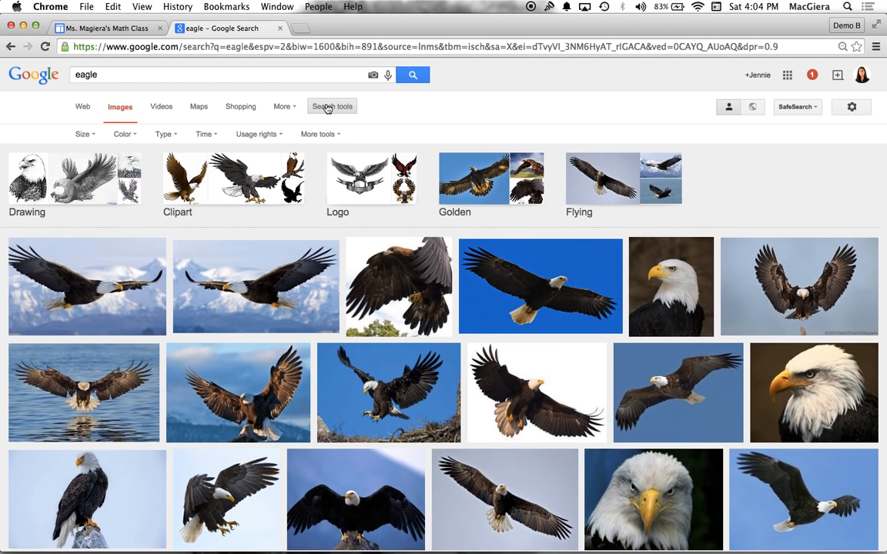
pyautogui.click(268, 143)
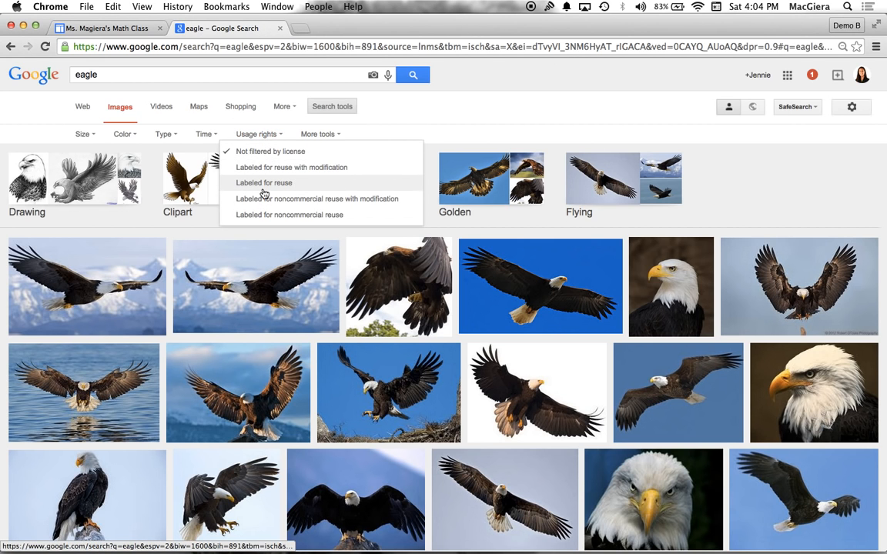
pyautogui.click(264, 185)
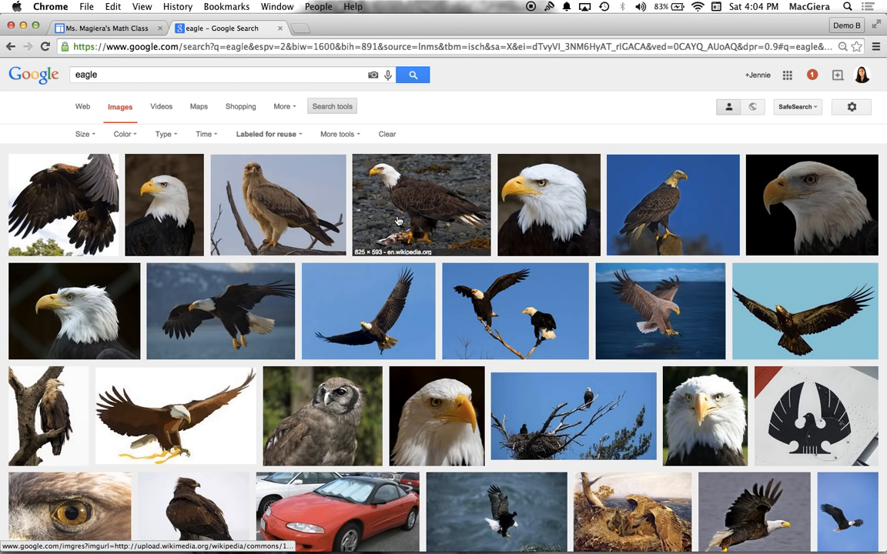
# Open the bald eagle head picture from commons.wikimedia.org at full size and copy its web address
pyautogui.click(566, 224)
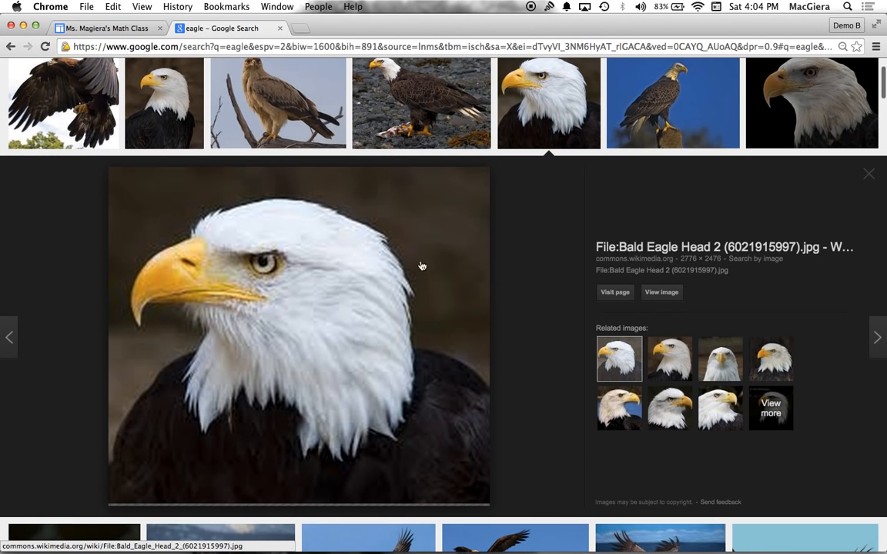
pyautogui.click(660, 299)
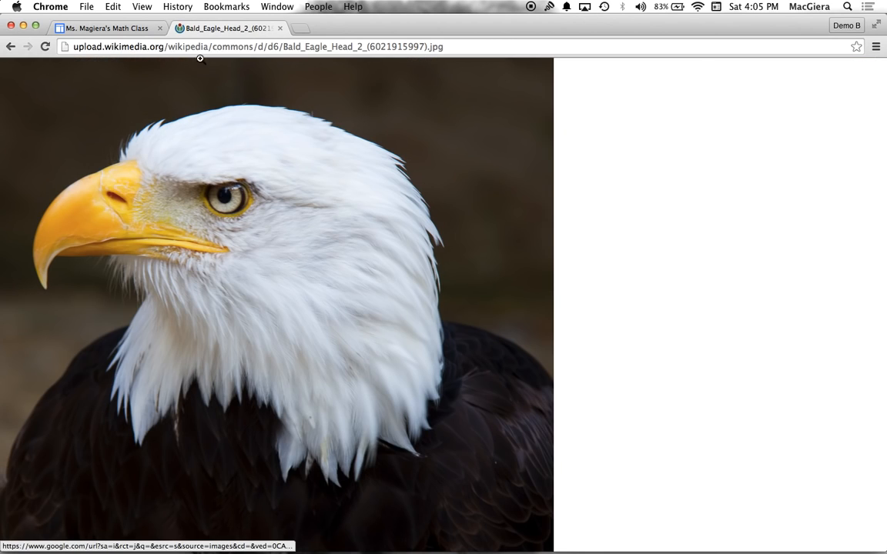
pyautogui.click(206, 44)
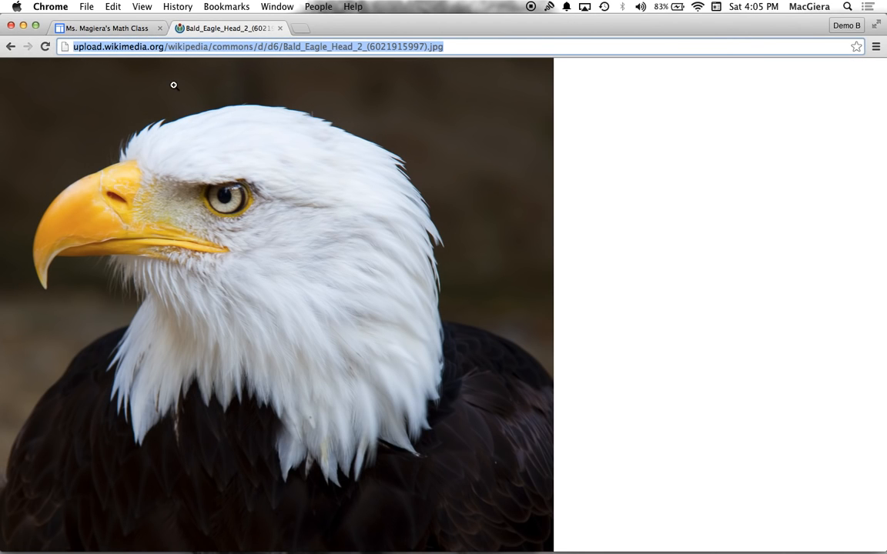
pyautogui.click(113, 7)
pyautogui.click(112, 64)
# Return to the class site, paste the copied address as the image URL and insert the eagle picture
pyautogui.click(132, 30)
pyautogui.click(414, 272)
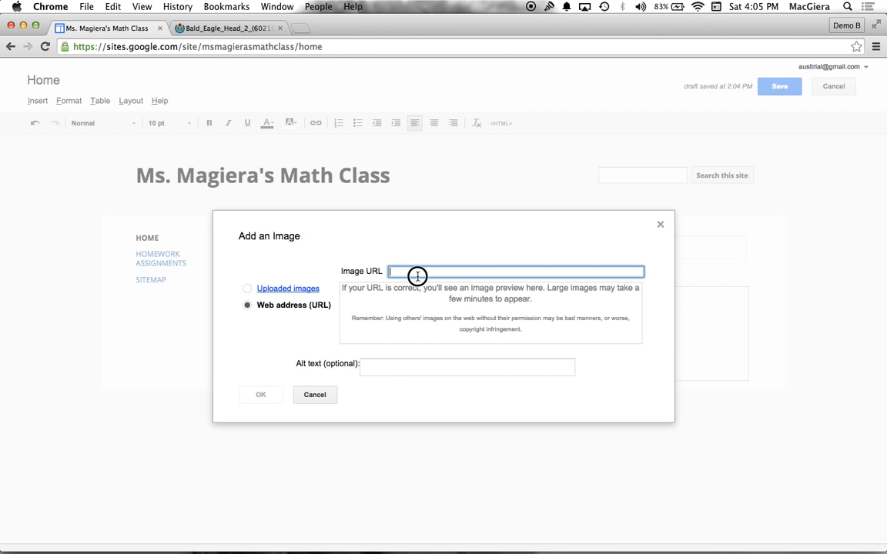
pyautogui.click(111, 6)
pyautogui.click(122, 75)
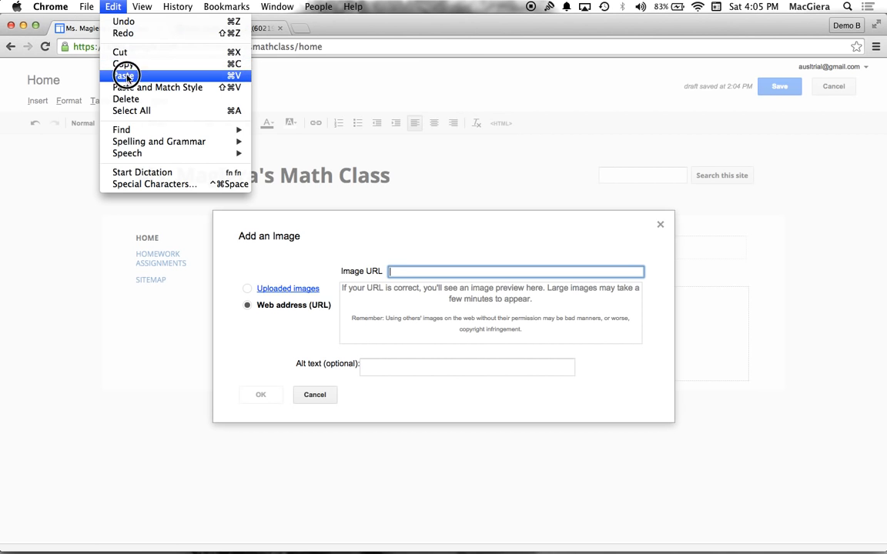
pyautogui.scroll(-4, 386, 406)
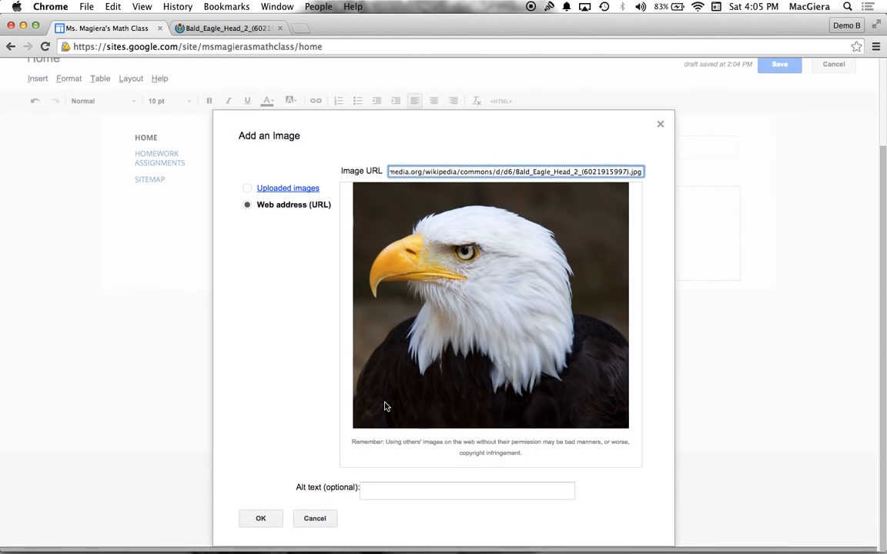
pyautogui.click(258, 521)
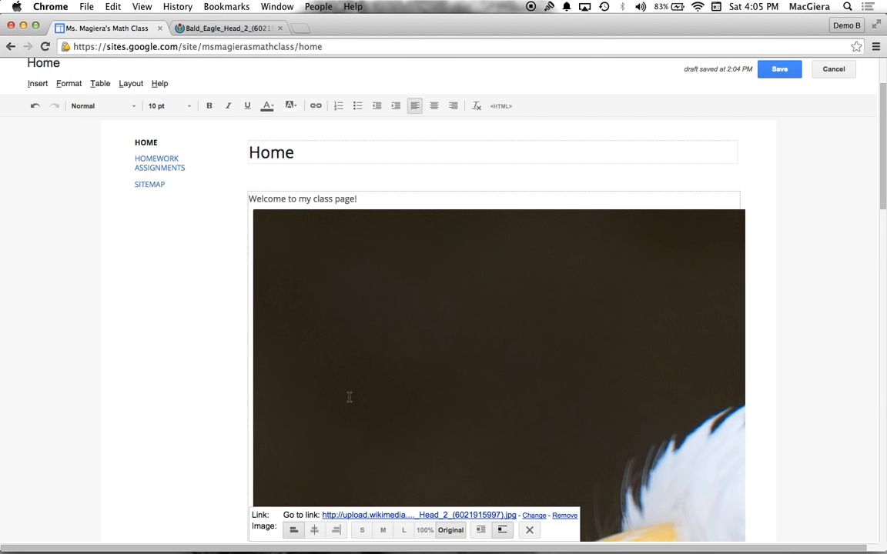
# Try the small, medium, large, 100% and original sizes on the eagle image
pyautogui.scroll(-5, 348, 397)
pyautogui.scroll(-5, 372, 282)
pyautogui.scroll(10, 372, 281)
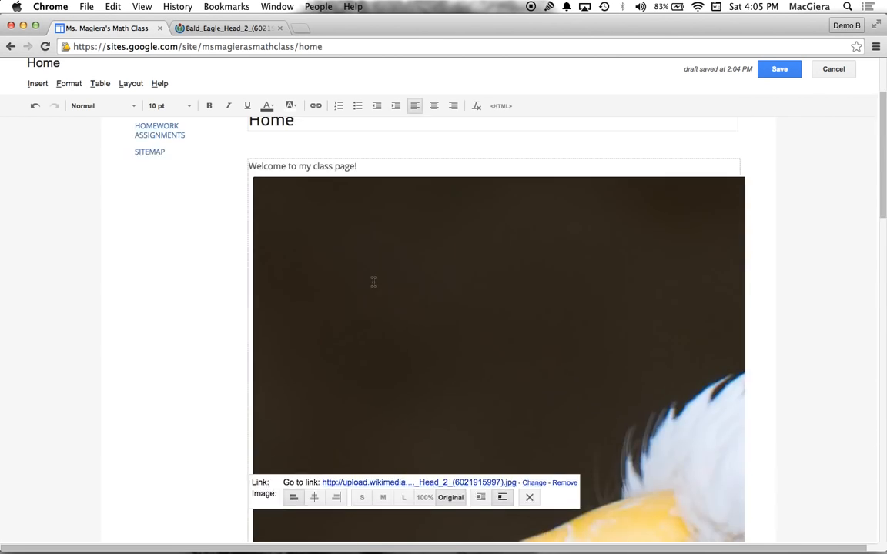
pyautogui.scroll(-5, 373, 282)
pyautogui.scroll(-2, 372, 282)
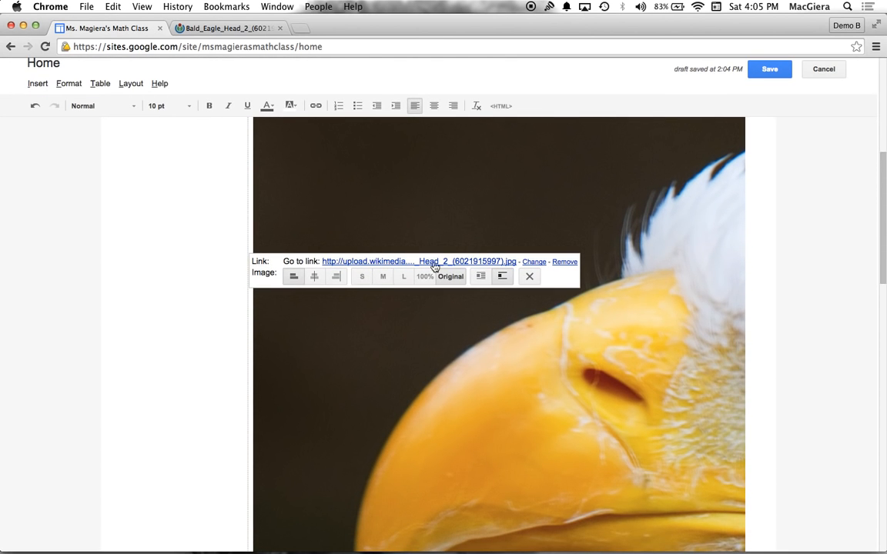
pyautogui.click(359, 276)
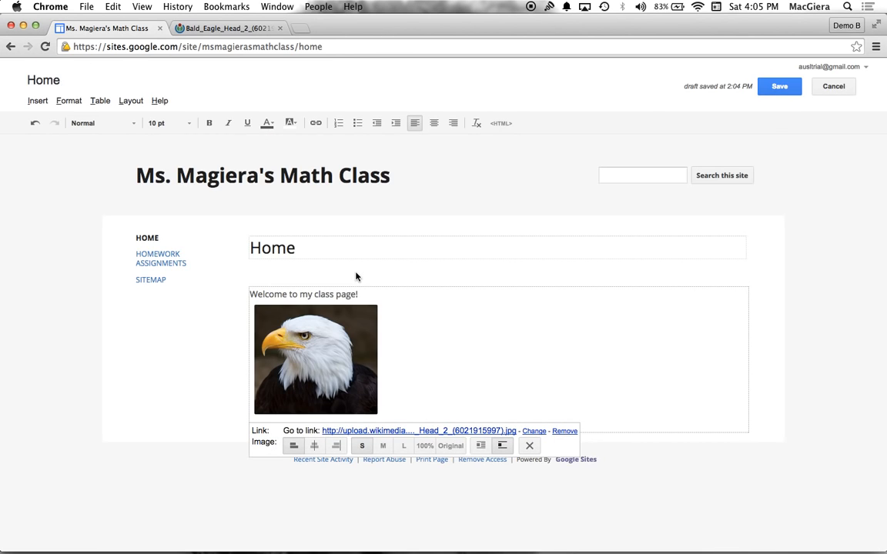
pyautogui.click(383, 445)
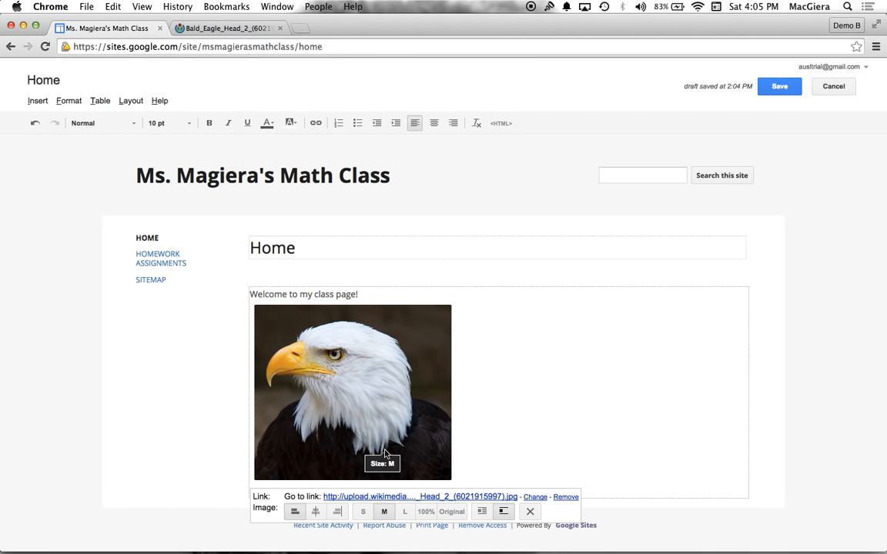
pyautogui.click(404, 507)
pyautogui.click(425, 506)
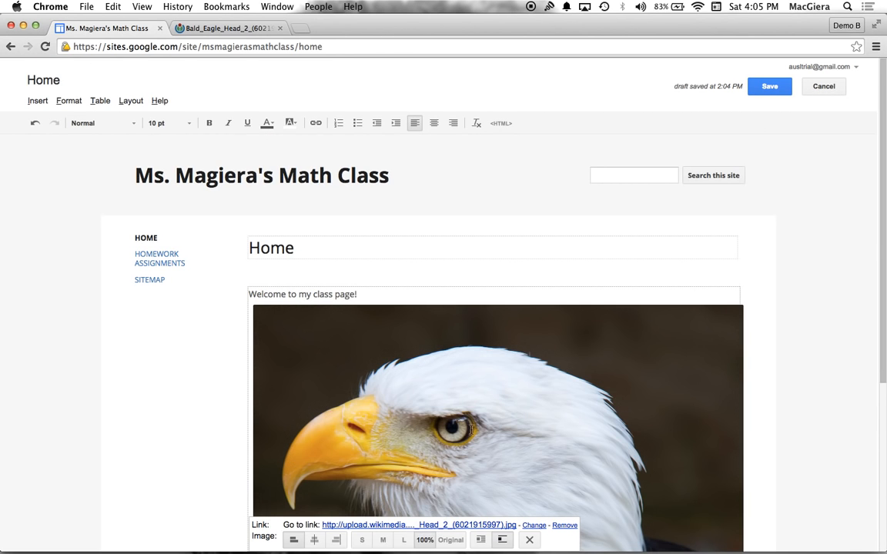
pyautogui.scroll(-3, 471, 429)
pyautogui.scroll(-1, 471, 429)
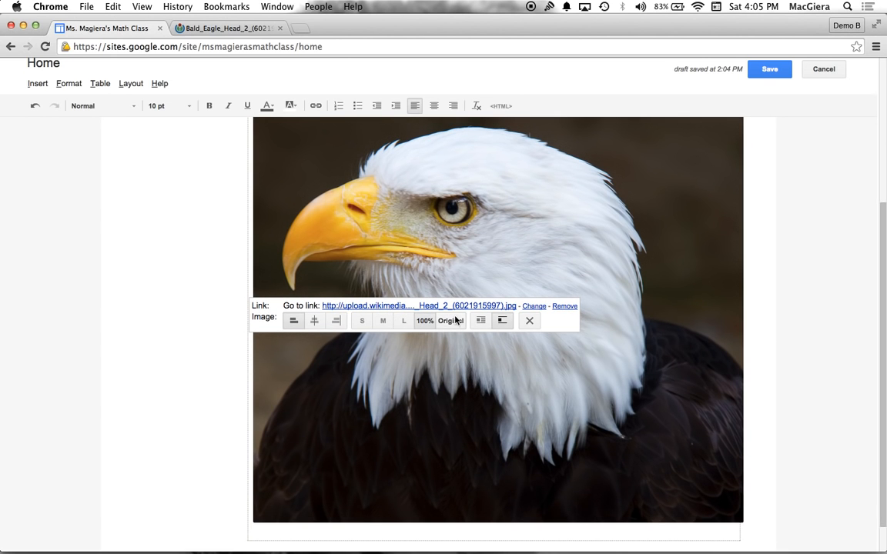
pyautogui.click(451, 320)
pyautogui.scroll(-5, 431, 302)
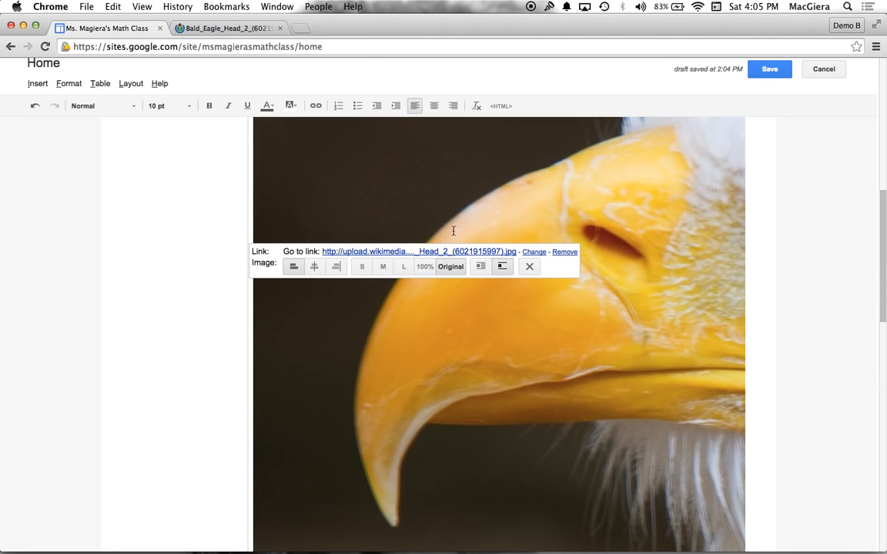
# Set the eagle image to medium size
pyautogui.click(384, 265)
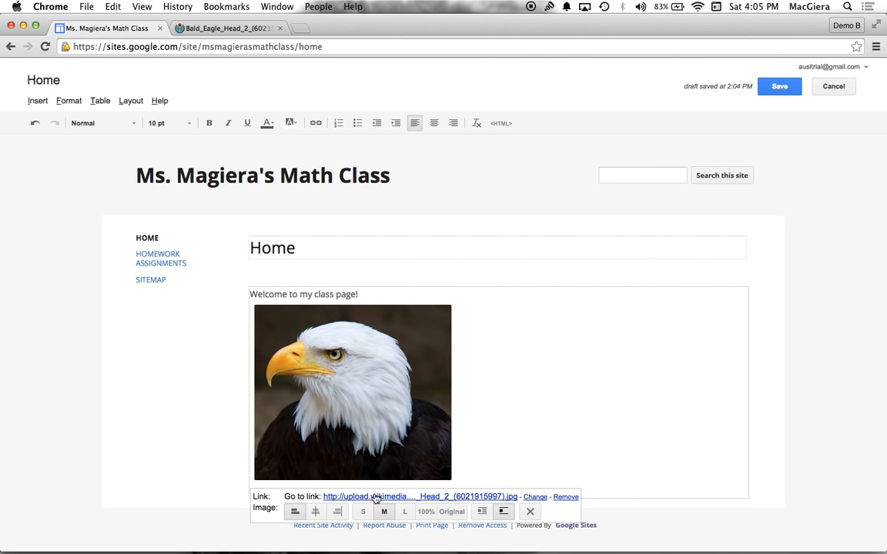
# Follow the eagle image's current link to check its target, and close both eagle picture tabs
pyautogui.click(374, 497)
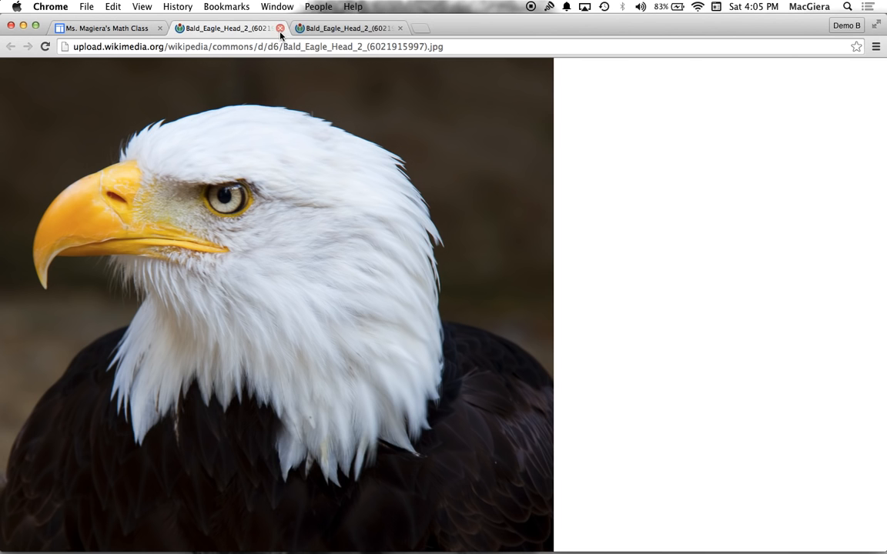
pyautogui.click(280, 28)
pyautogui.click(280, 28)
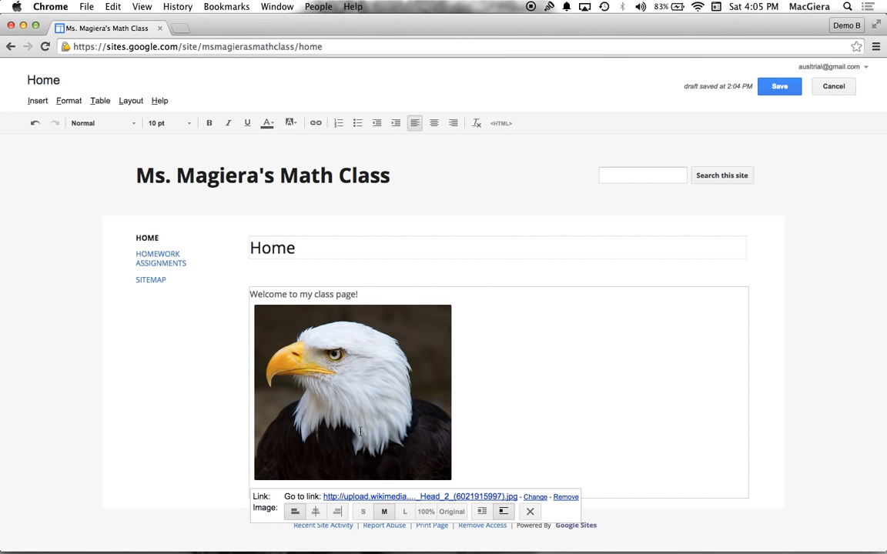
pyautogui.click(532, 497)
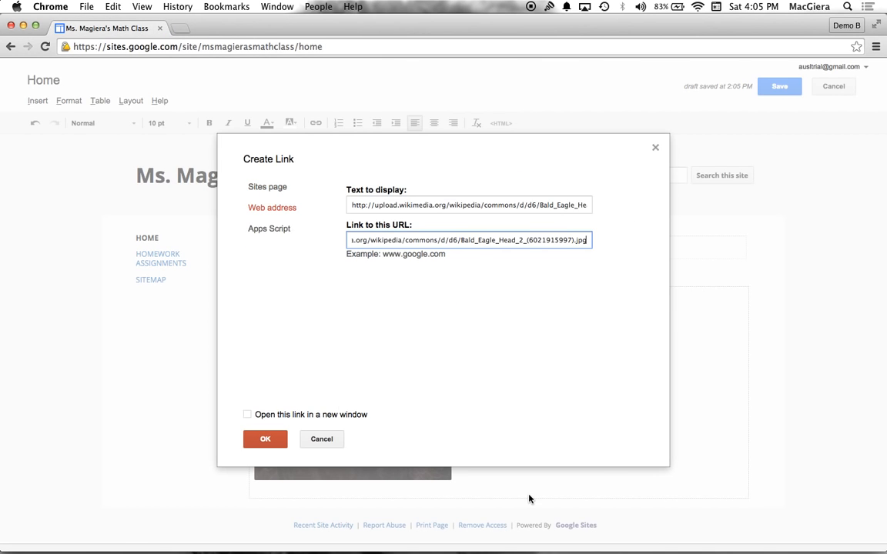
pyautogui.tripleClick(362, 241)
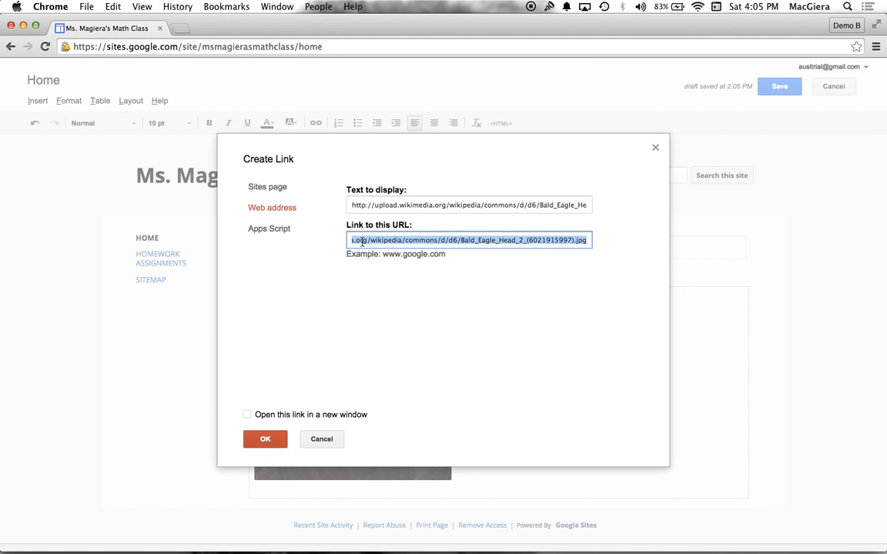
pyautogui.write('www.nationalteachersacad')
pyautogui.press('super+a')
pyautogui.press('BackSpace')
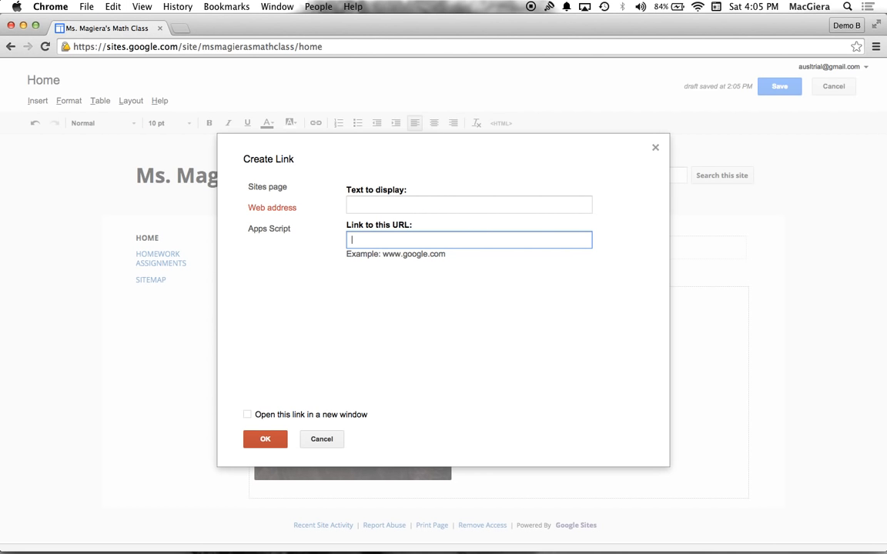
pyautogui.write('www.school.com')
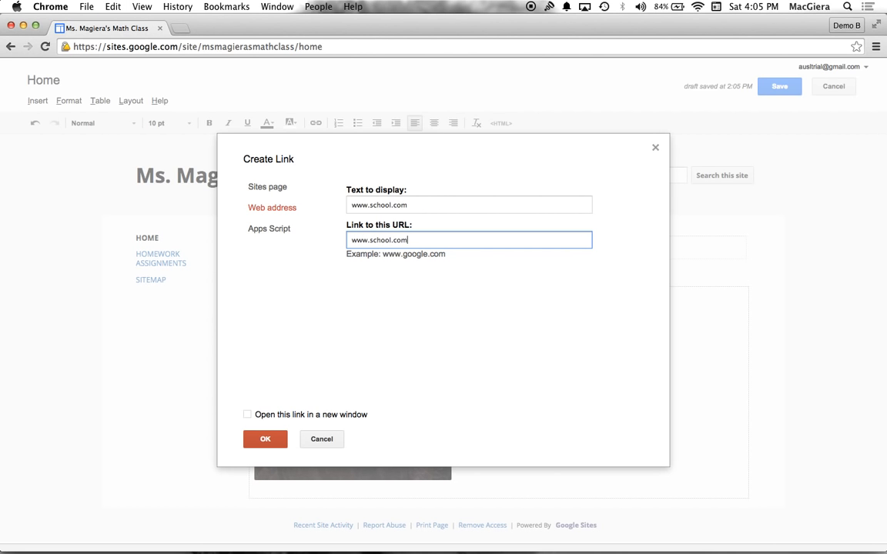
pyautogui.click(248, 416)
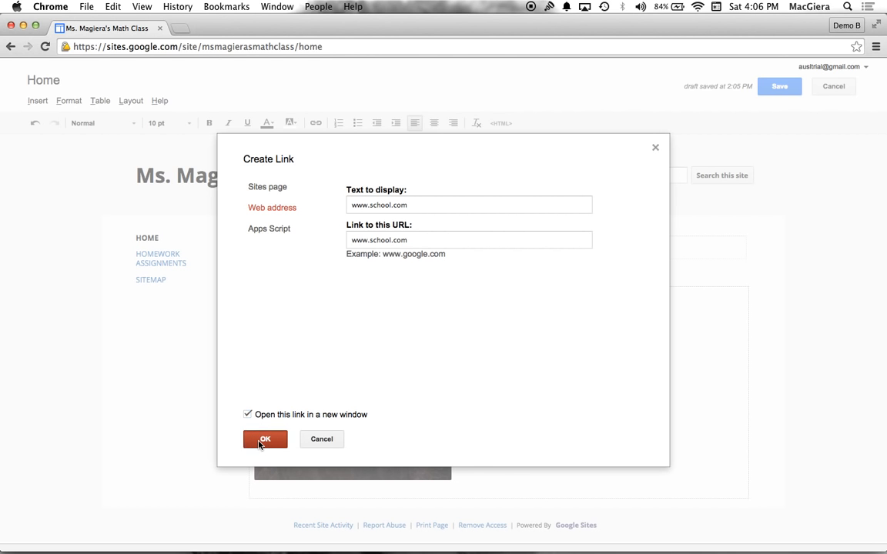
pyautogui.click(262, 440)
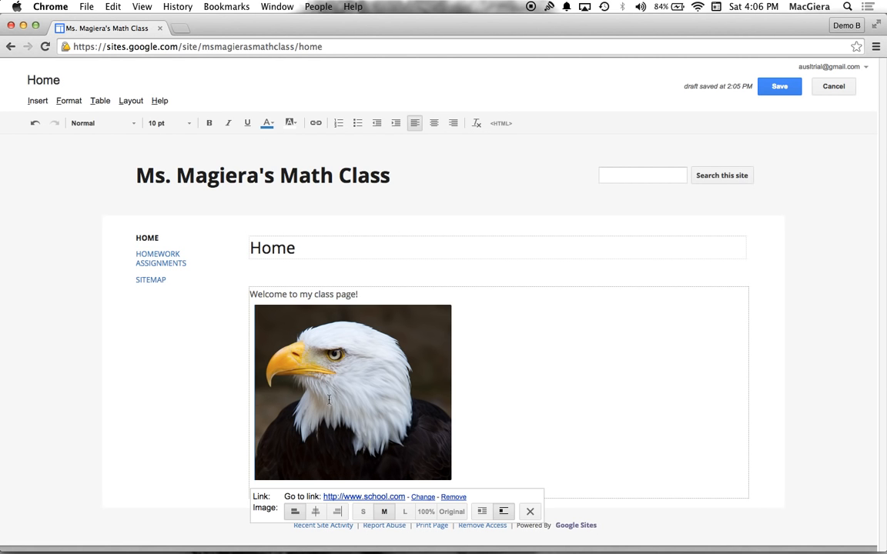
# Align the eagle image to the right side of the page body
pyautogui.click(336, 511)
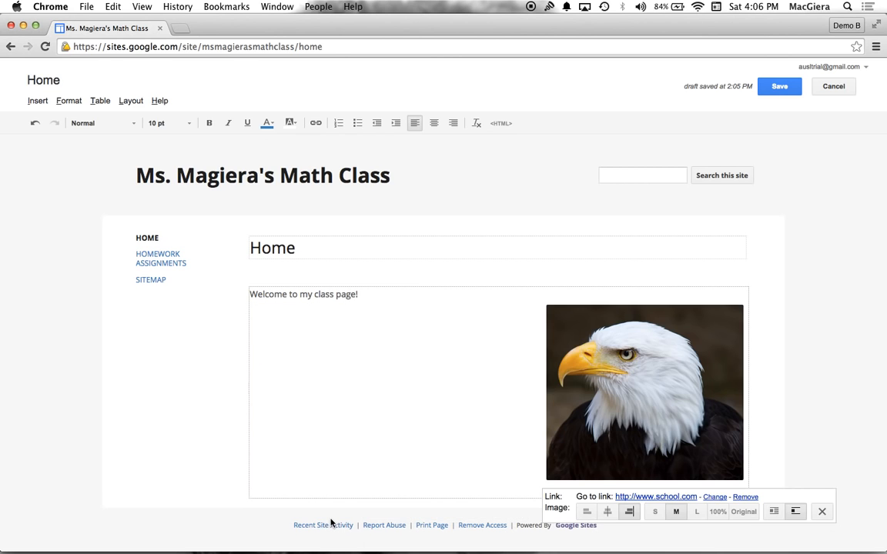
# Center the eagle image in the page body, trying text wrap on and leaving it off
pyautogui.click(586, 511)
pyautogui.click(313, 512)
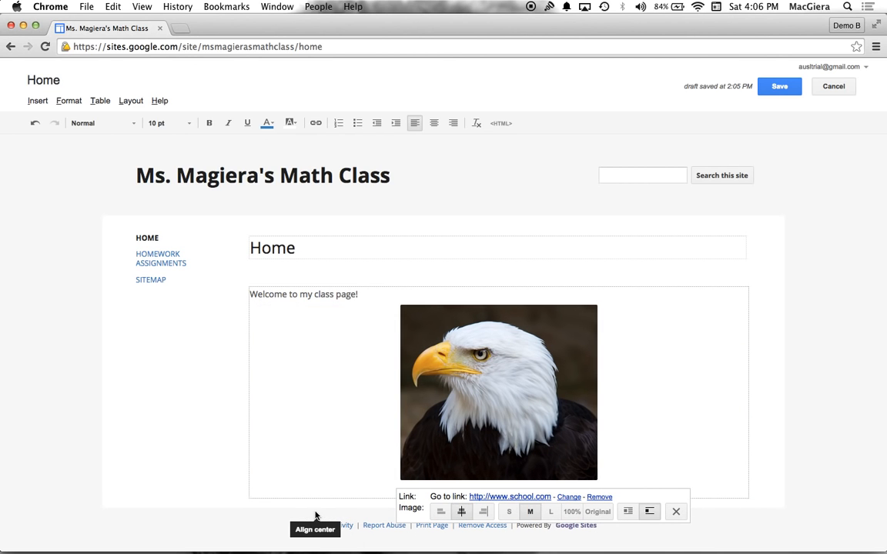
pyautogui.click(627, 515)
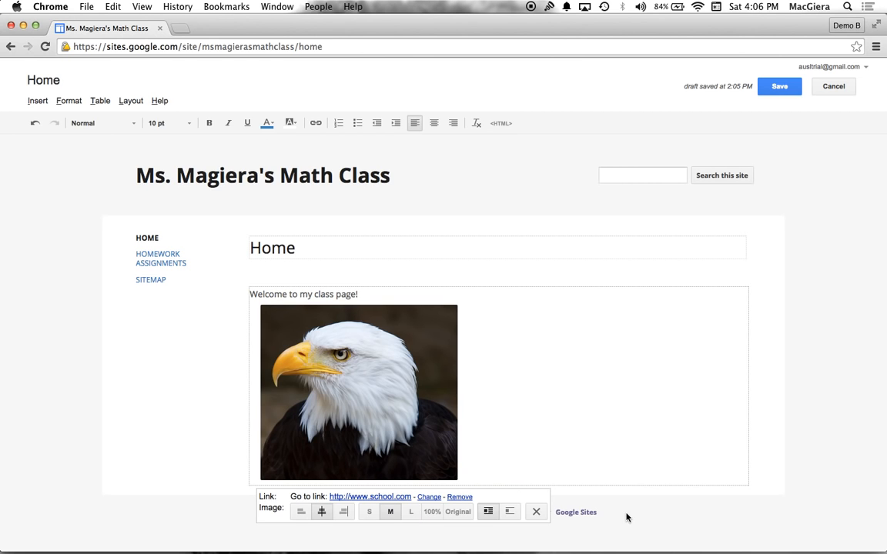
pyautogui.click(509, 512)
pyautogui.click(675, 384)
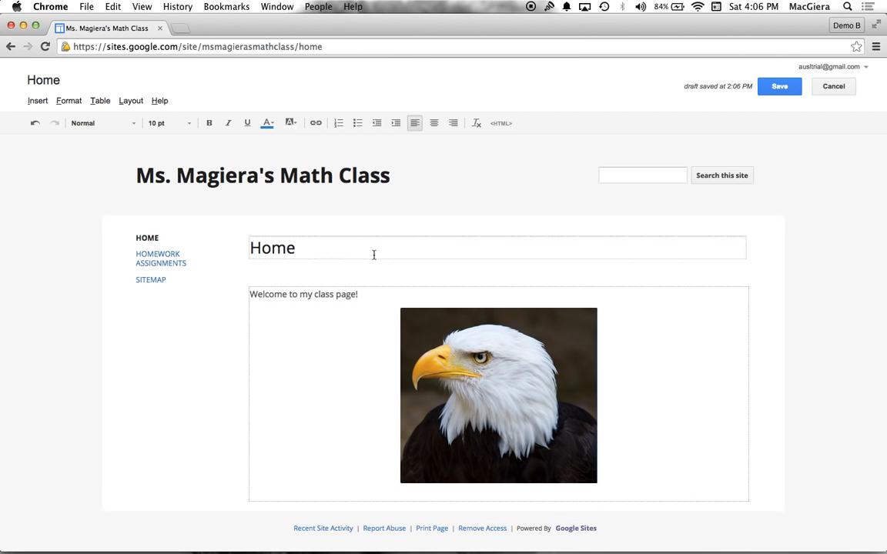
# Center the welcome line above the eagle image and format it as 18 pt, dark red and bold
pyautogui.tripleClick(303, 294)
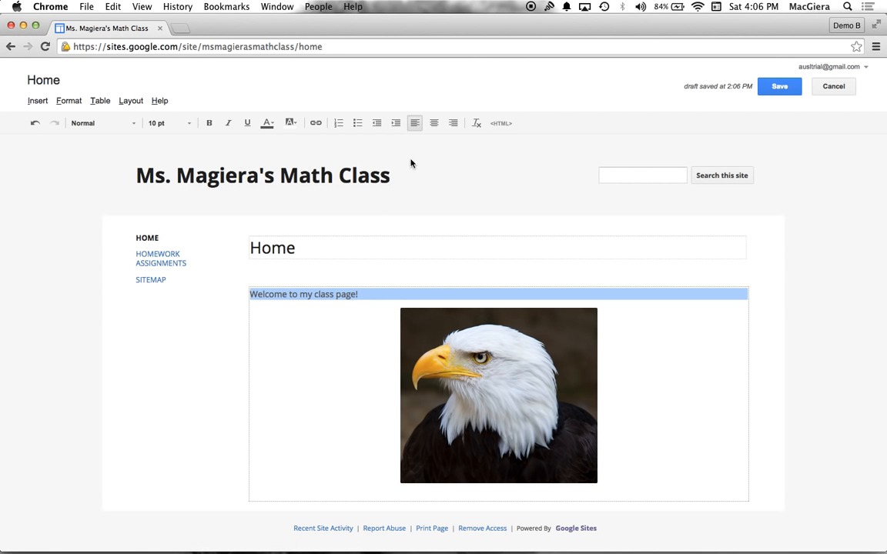
pyautogui.click(433, 124)
pyautogui.click(167, 122)
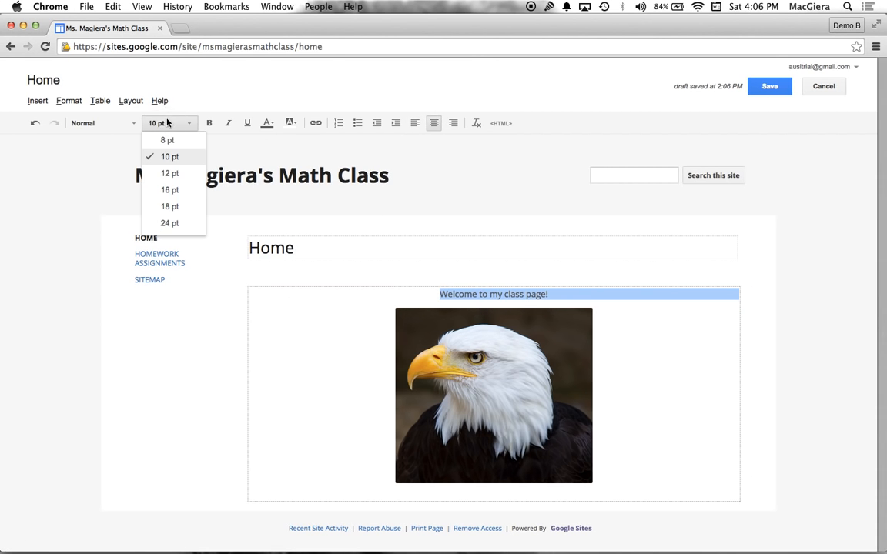
pyautogui.click(168, 206)
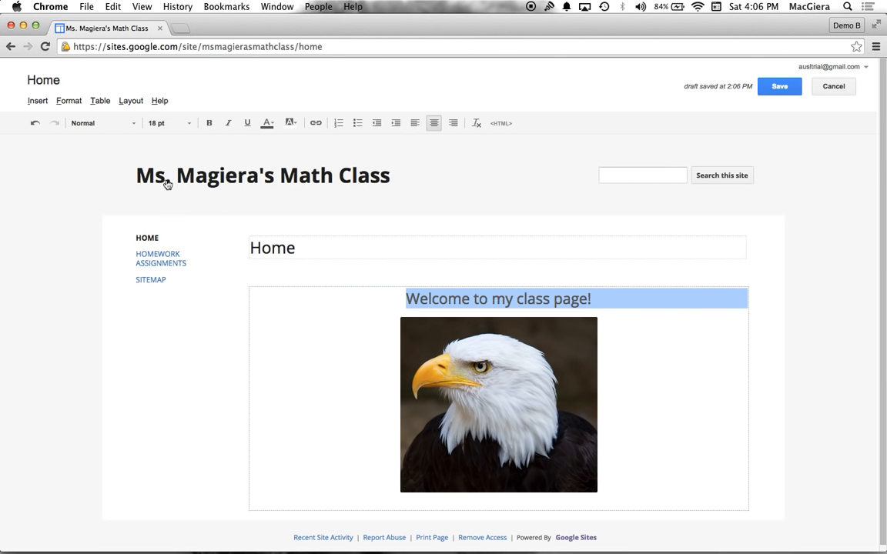
pyautogui.click(267, 123)
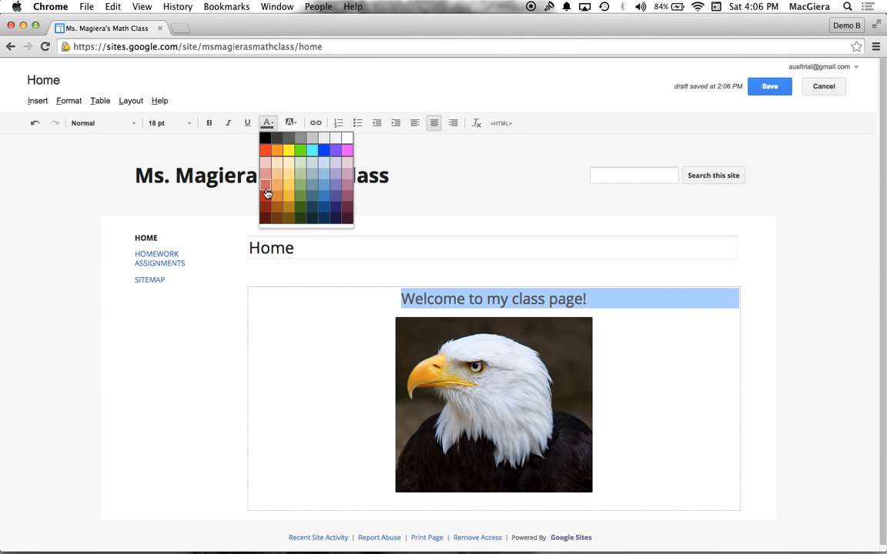
pyautogui.click(267, 192)
pyautogui.click(209, 123)
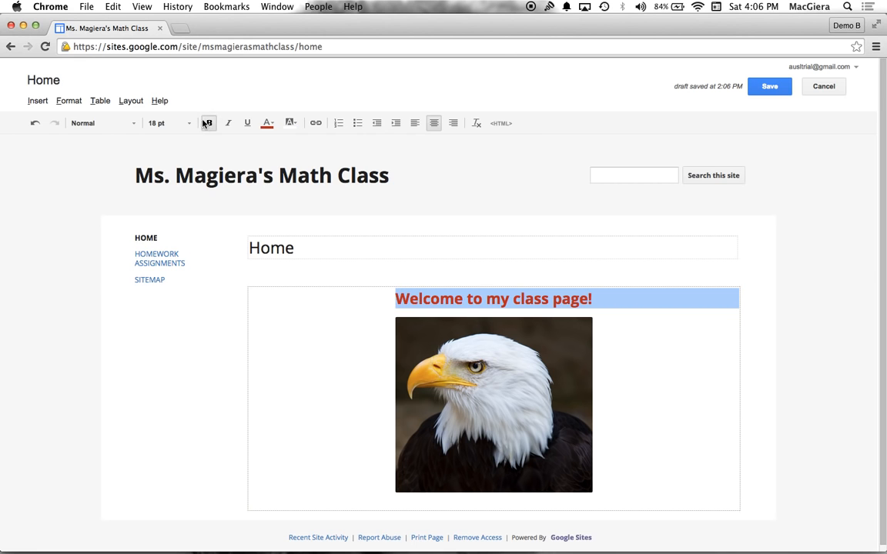
# Try the Georgia font on the welcome line, and settle on Trebuchet at 24 pt
pyautogui.click(121, 123)
pyautogui.click(114, 190)
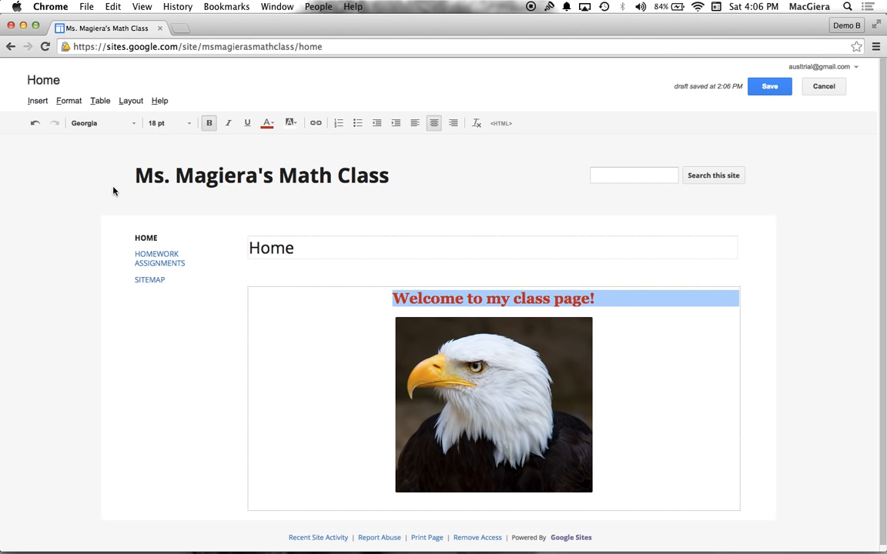
pyautogui.click(168, 123)
pyautogui.click(169, 222)
pyautogui.click(116, 123)
pyautogui.click(116, 204)
pyautogui.click(353, 293)
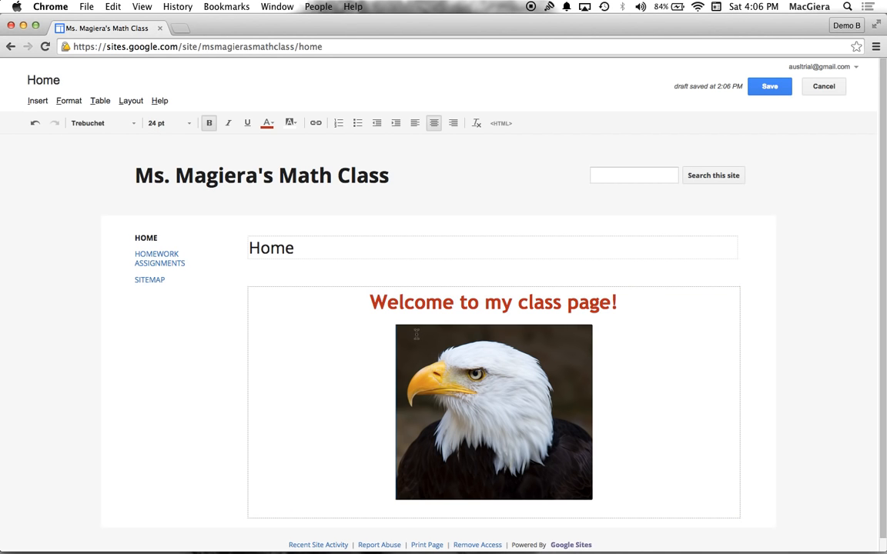
# Check the layout of the edited Home page and save it
pyautogui.scroll(-1, 385, 323)
pyautogui.click(661, 408)
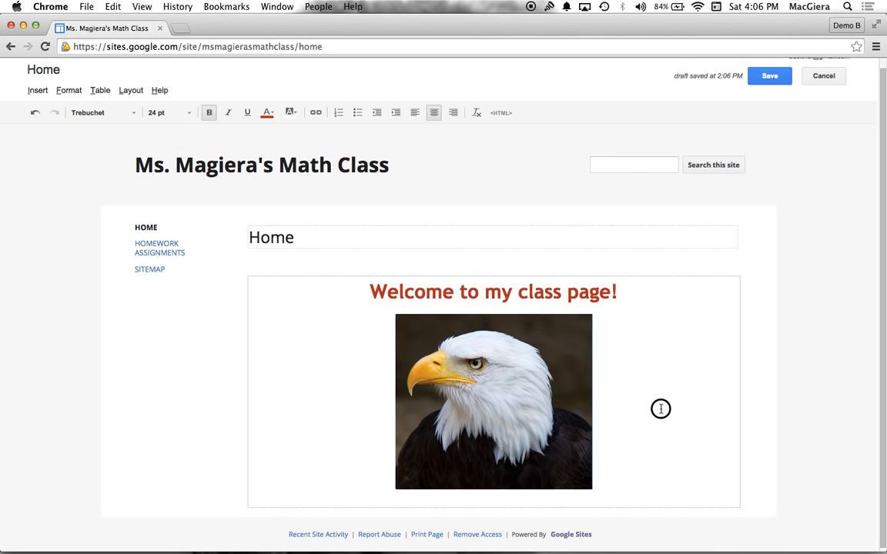
pyautogui.scroll(1, 768, 75)
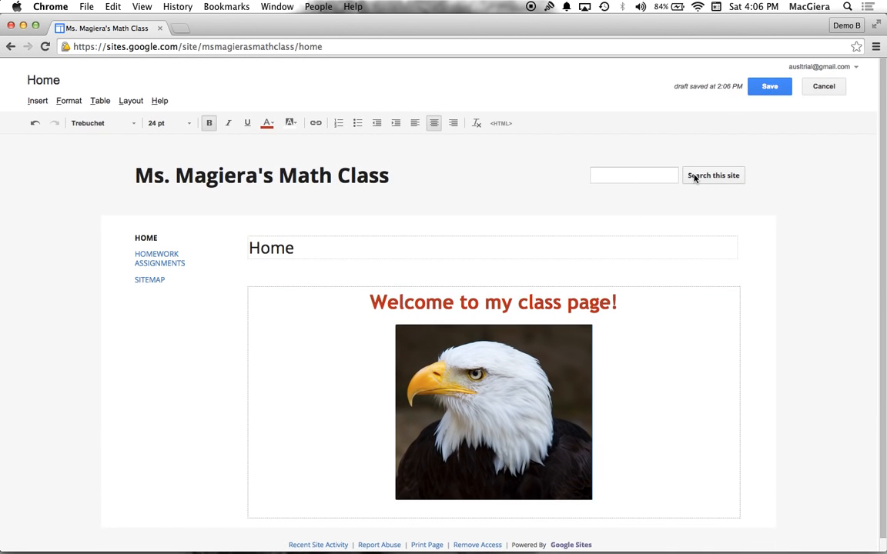
pyautogui.click(770, 88)
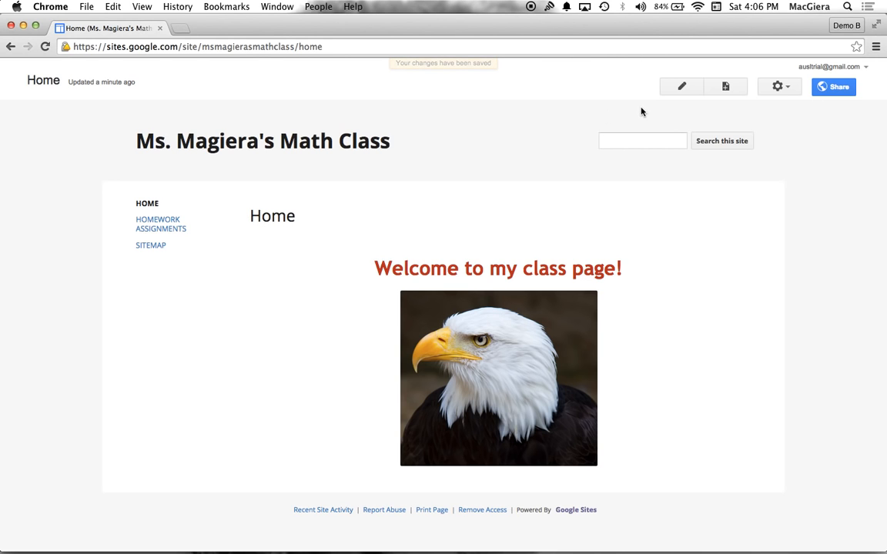
# Hide the Home page's title in its page settings and save the settings
pyautogui.click(774, 90)
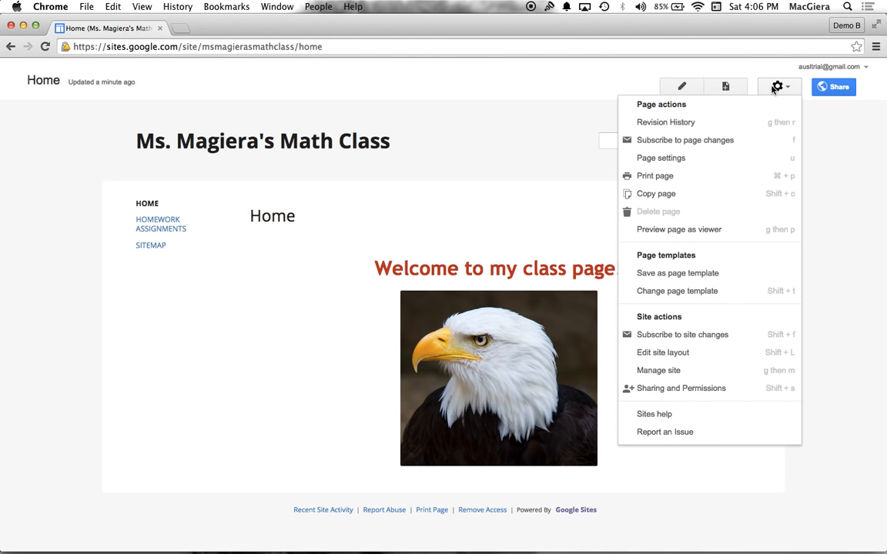
pyautogui.click(682, 160)
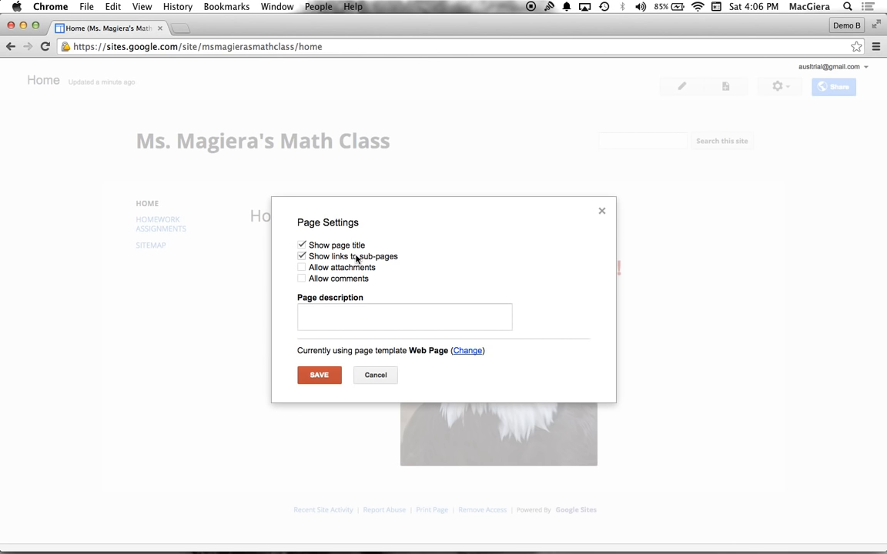
pyautogui.click(301, 245)
pyautogui.click(322, 377)
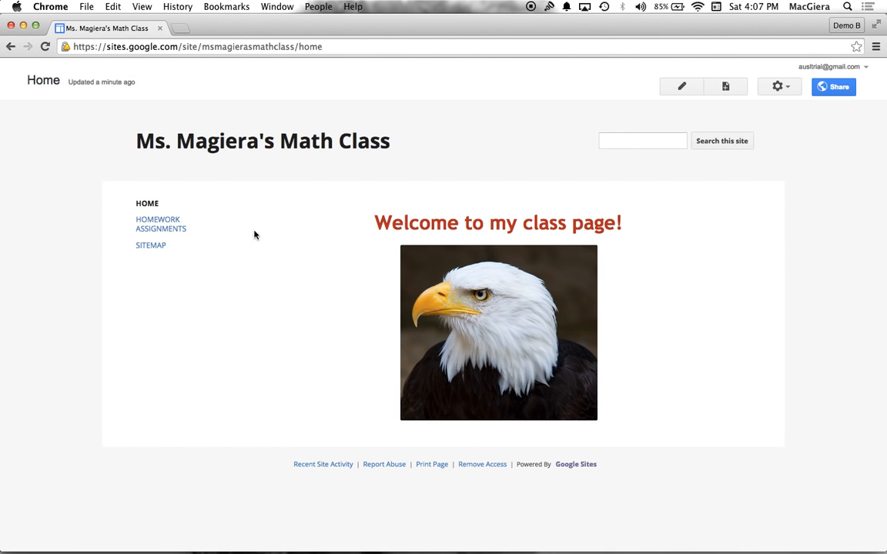
# Check the sitemap, return to the Home page, and create a top-level web page named Exit Tickets
pyautogui.click(159, 247)
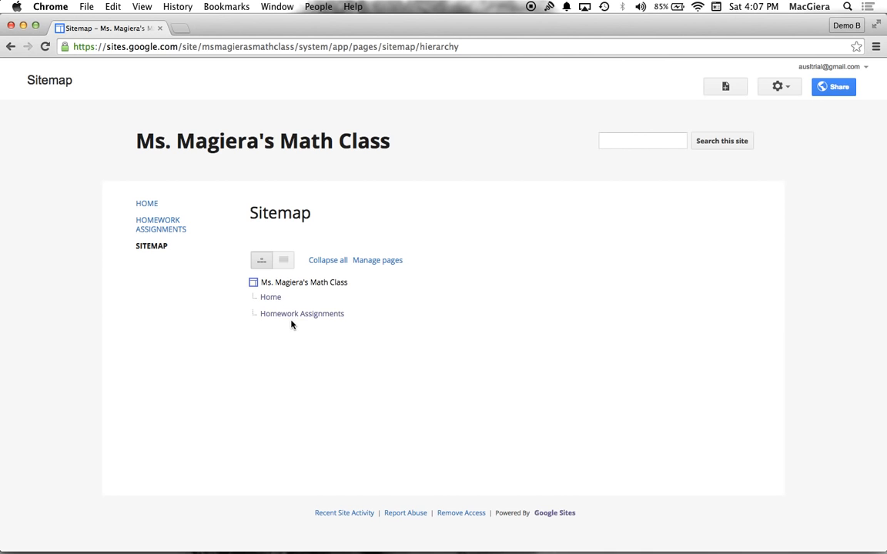
pyautogui.click(146, 203)
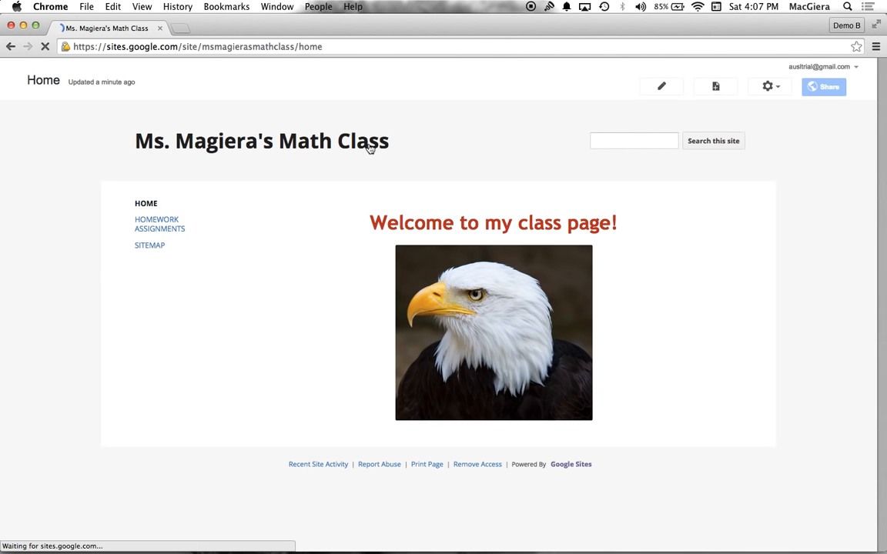
pyautogui.click(715, 86)
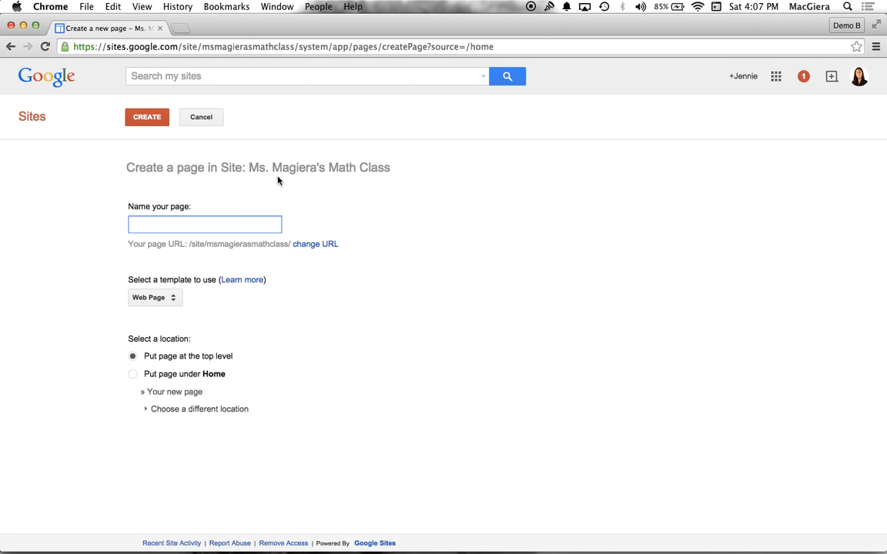
pyautogui.write('Exit Tickets')
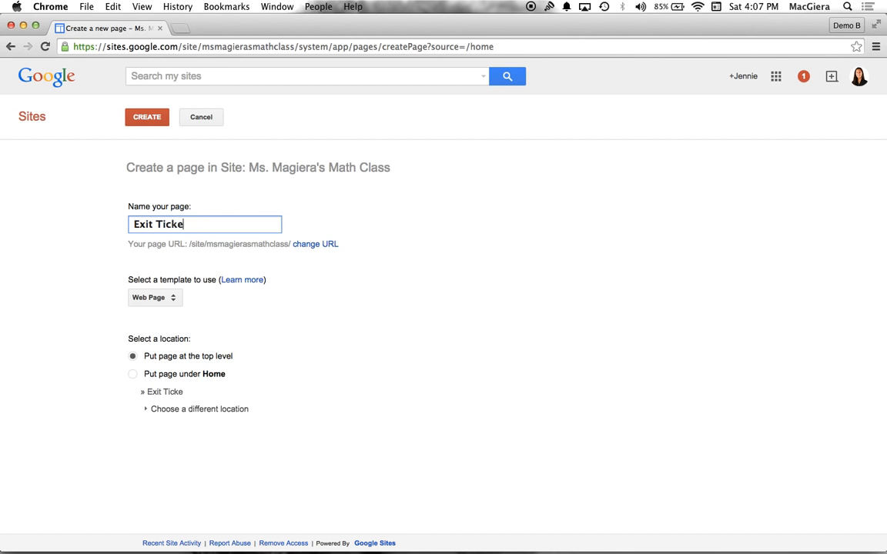
pyautogui.click(142, 121)
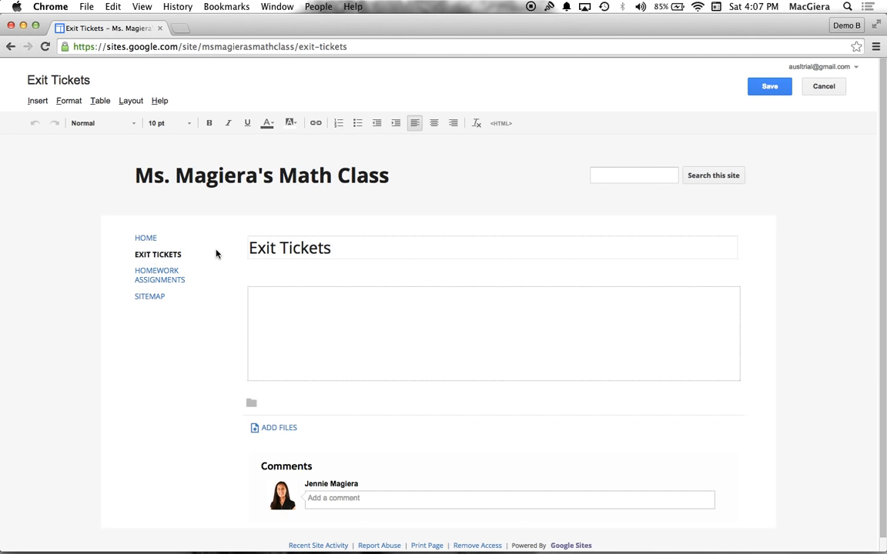
pyautogui.write('a;lskdfj;alskdjf;alskdjf')
pyautogui.press('super+a')
pyautogui.press('BackSpace')
# Open the Math Exit Ticket form from Google Drive, review its questions, and return to the Exit Tickets page in Google Sites
pyautogui.click(179, 27)
pyautogui.write('d')
pyautogui.press('Return')
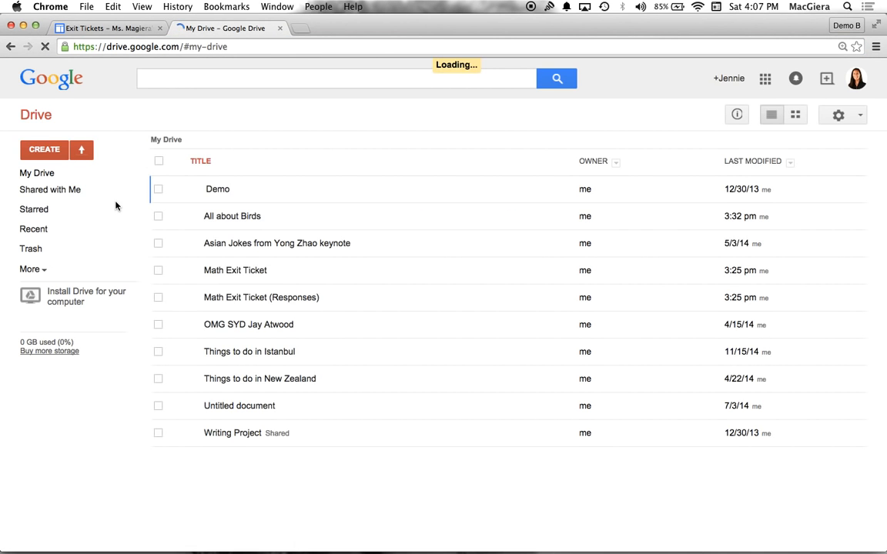
pyautogui.click(202, 357)
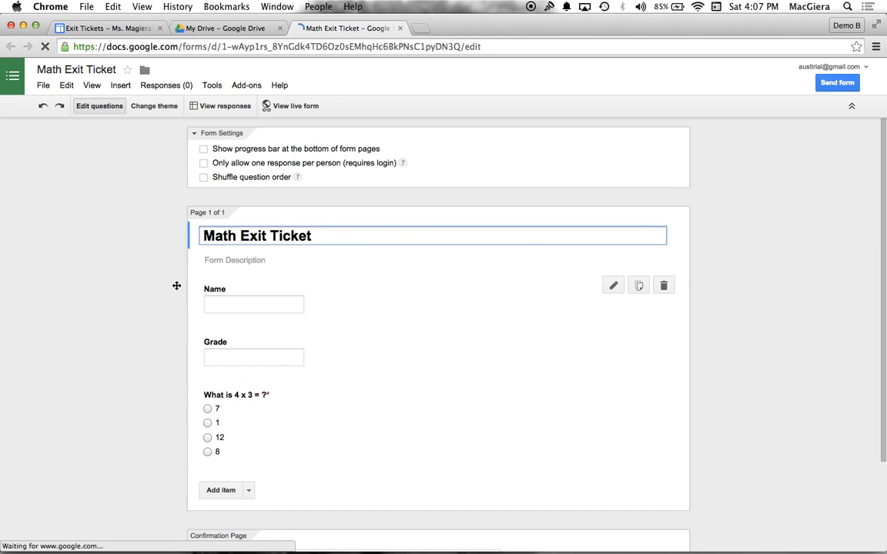
pyautogui.scroll(-3, 176, 289)
pyautogui.scroll(3, 175, 290)
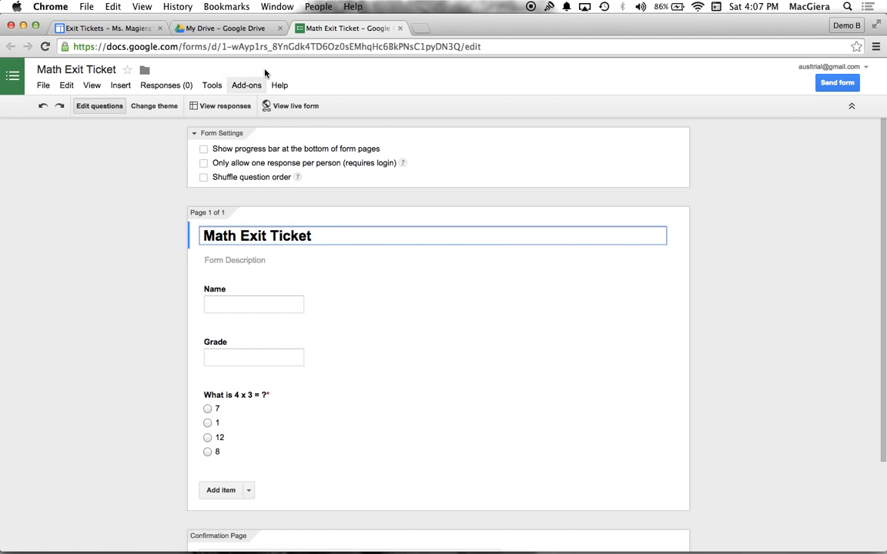
pyautogui.click(118, 28)
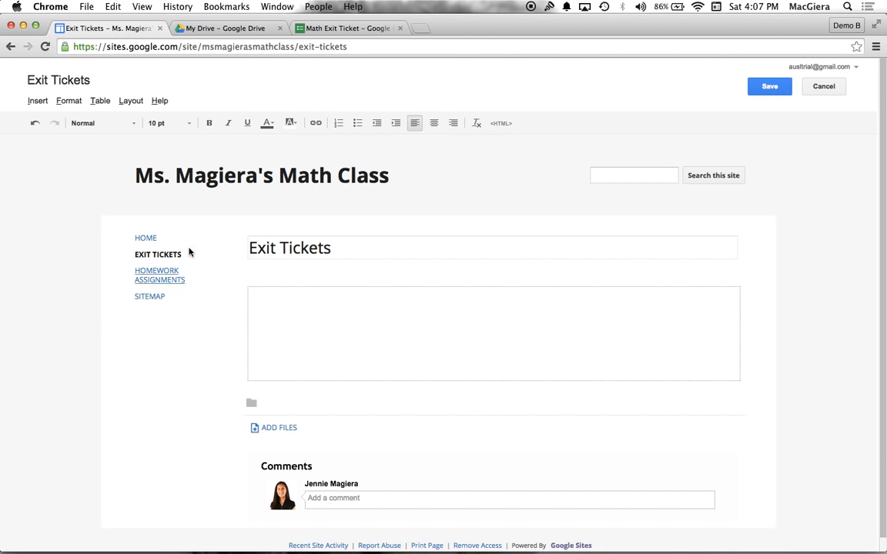
# Insert the Math Exit Ticket form from Drive with border and title, 600 pixels high and 400 wide, and save the Exit Tickets page
pyautogui.click(36, 103)
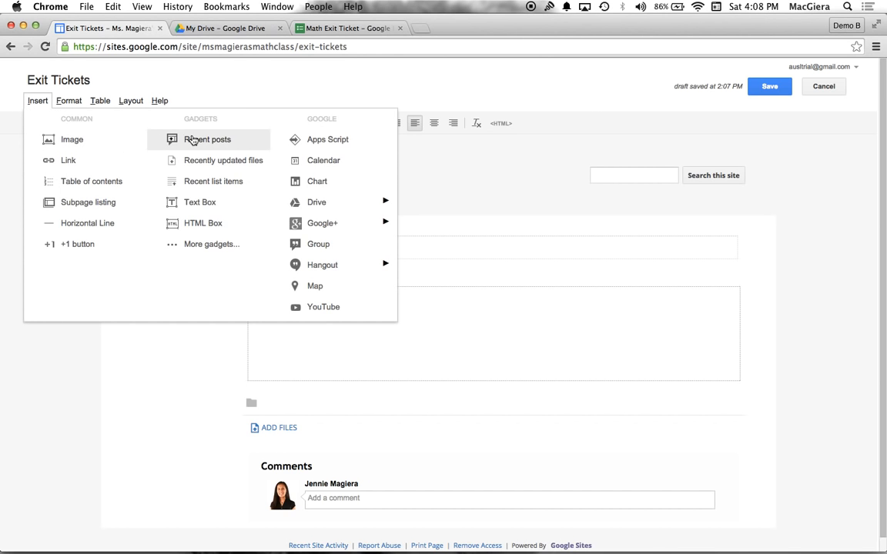
pyautogui.moveTo(330, 205)
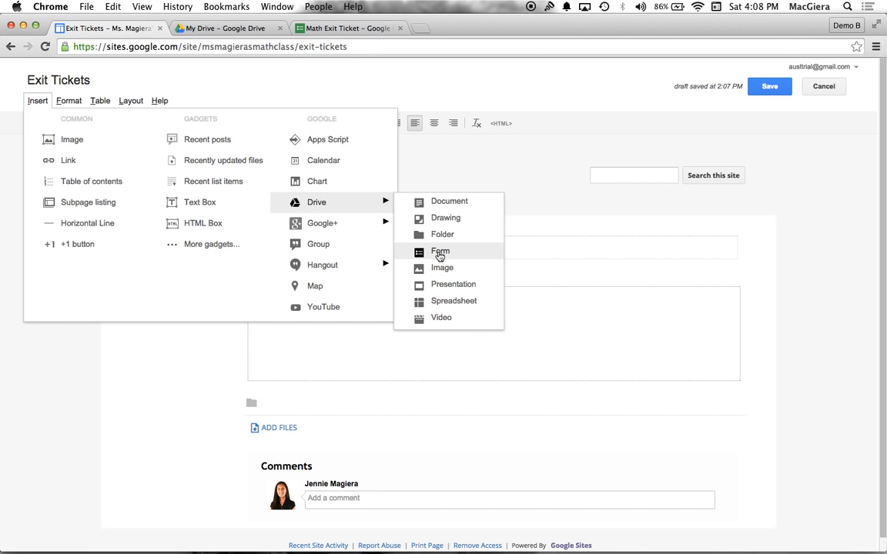
pyautogui.click(439, 253)
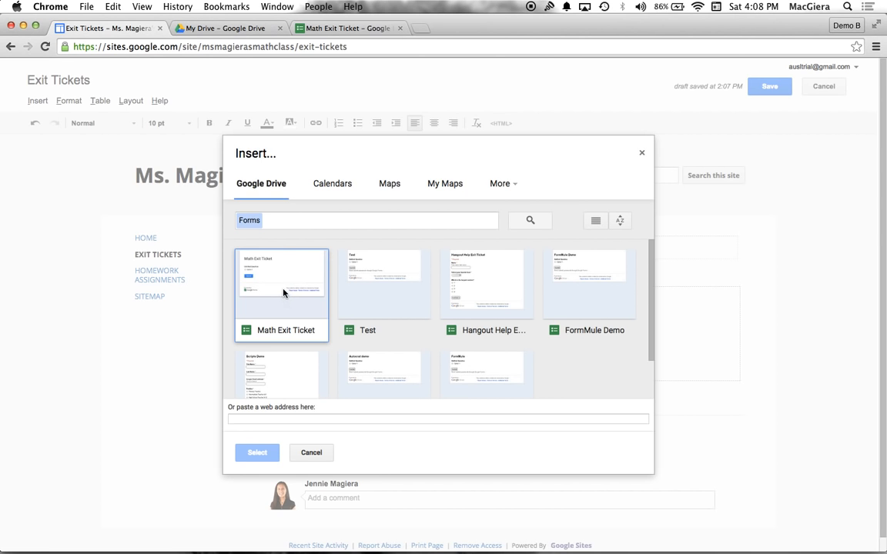
pyautogui.click(283, 293)
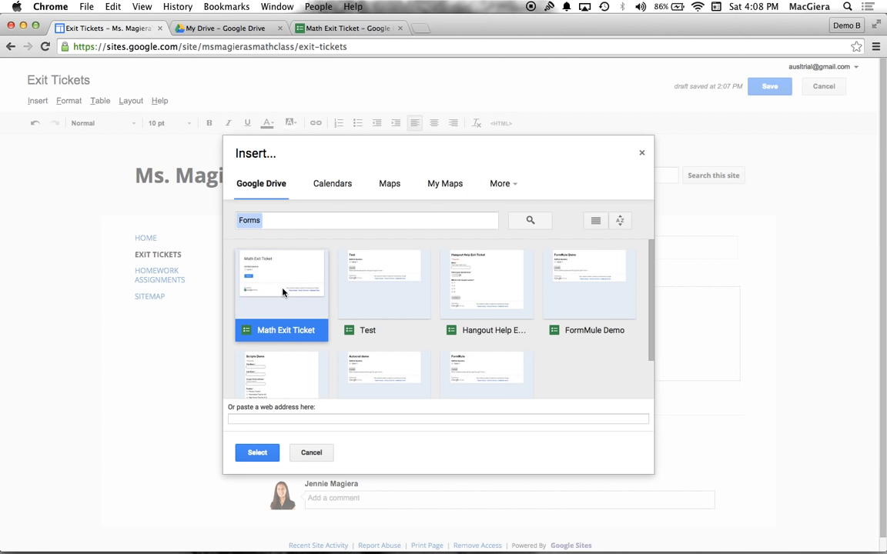
pyautogui.click(257, 454)
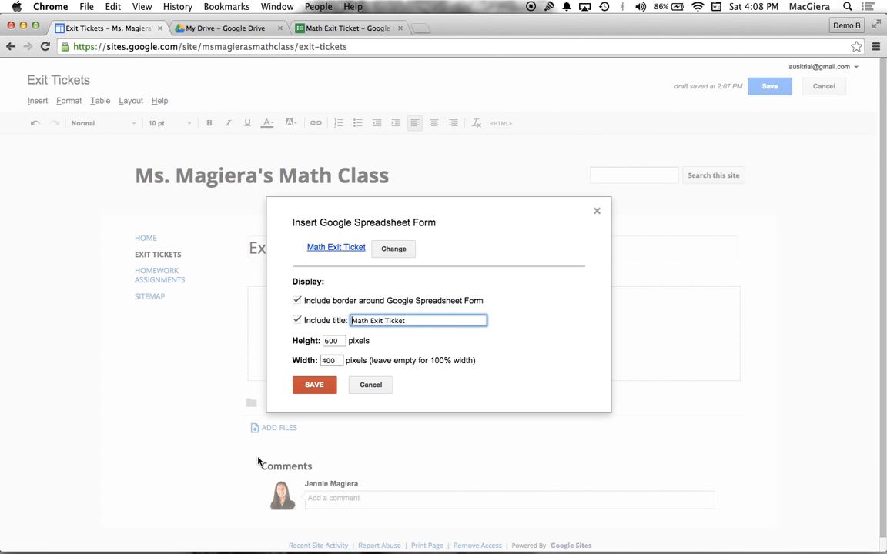
pyautogui.click(315, 382)
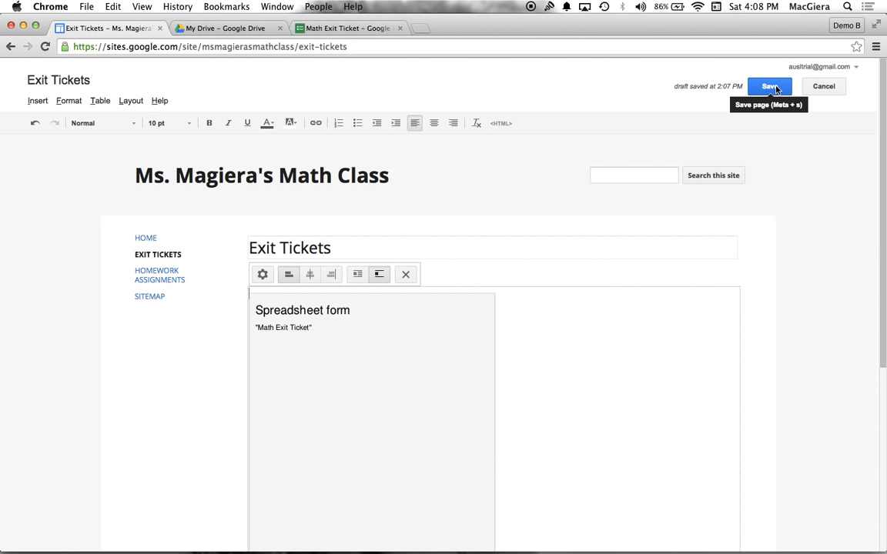
pyautogui.click(769, 87)
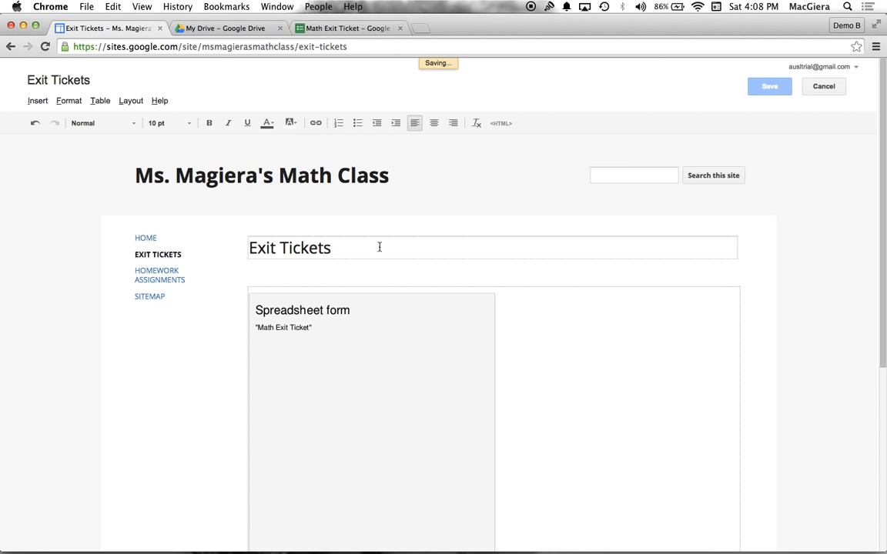
# Review the embedded Math Exit Ticket form on the saved page and return to the Home page
pyautogui.scroll(-5, 192, 311)
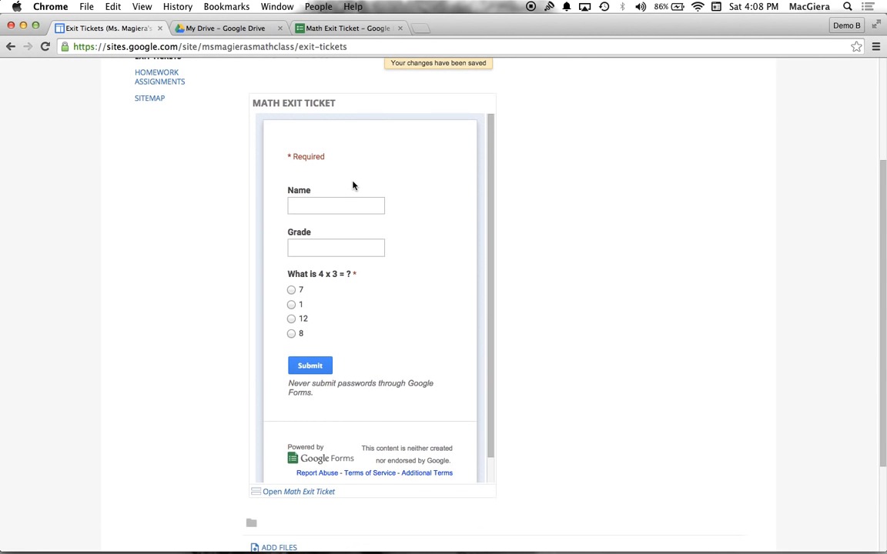
pyautogui.scroll(-3, 353, 185)
pyautogui.scroll(6, 352, 185)
pyautogui.scroll(-2, 352, 185)
pyautogui.scroll(2, 353, 186)
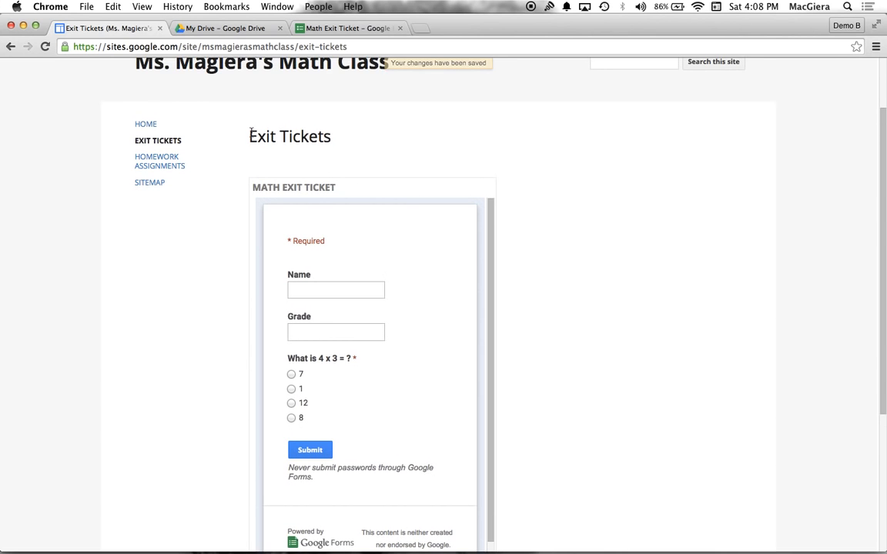
pyautogui.click(143, 124)
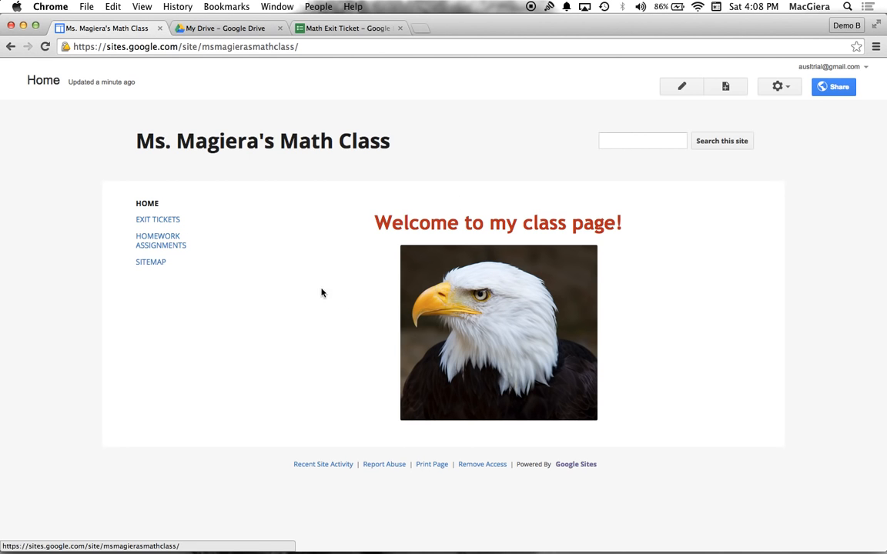
# Review the embedded Math Exit Ticket form on the Exit Tickets page
pyautogui.click(159, 221)
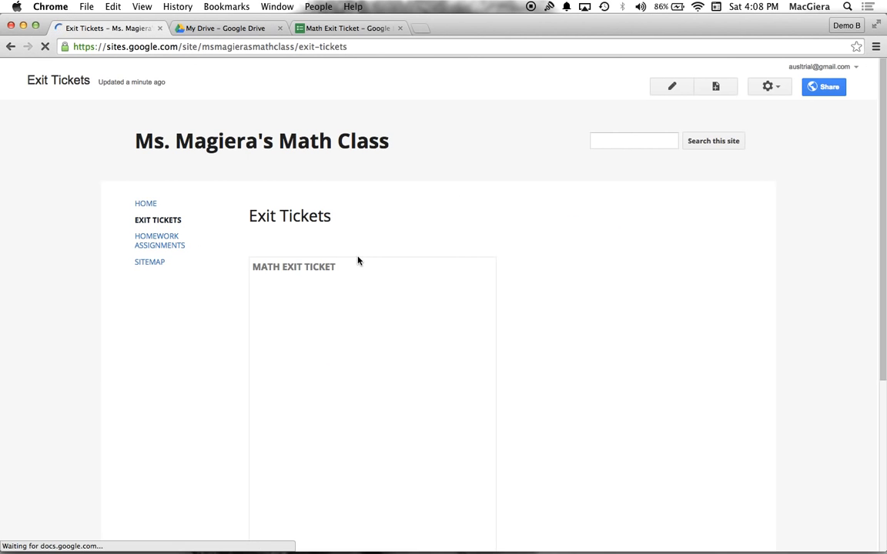
pyautogui.scroll(-5, 327, 330)
pyautogui.scroll(5, 326, 330)
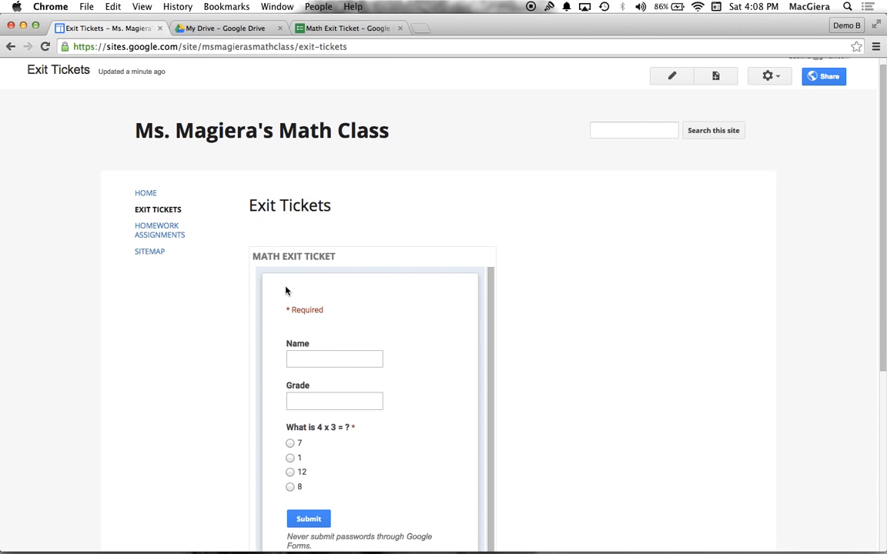
# Edit the Homework Assignments page and add the bold date heading "Monday, March 2, 2015" in its body
pyautogui.click(166, 230)
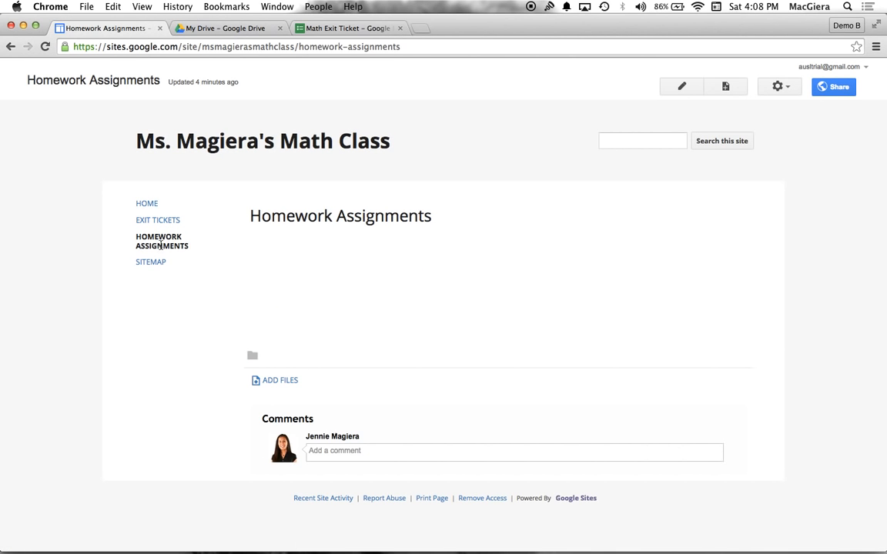
pyautogui.click(681, 86)
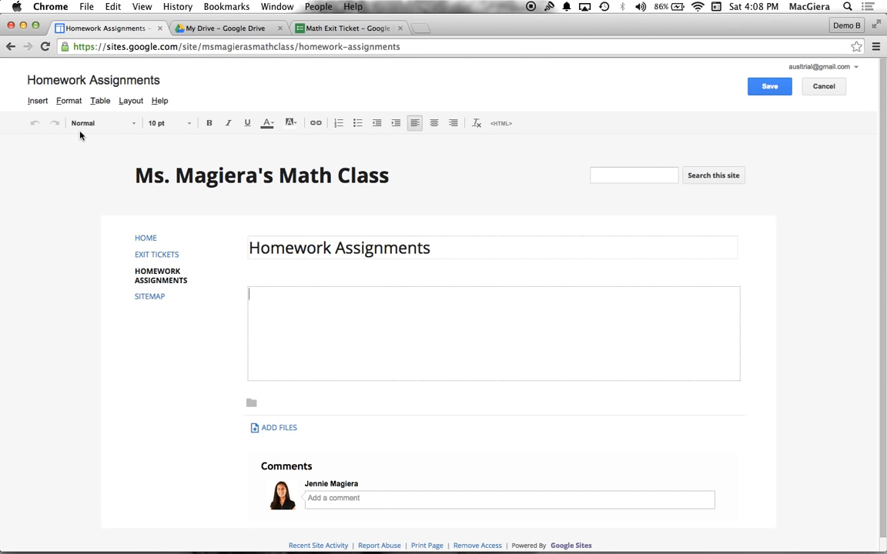
pyautogui.write('Monday, March 2, 2015')
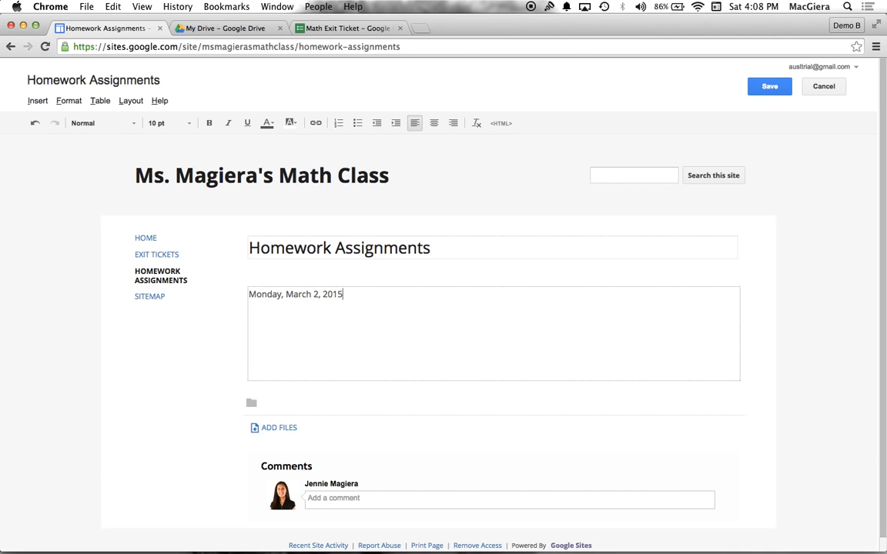
pyautogui.moveTo(249, 295); pyautogui.dragTo(347, 295)
pyautogui.click(208, 123)
pyautogui.click(369, 295)
pyautogui.press('Return')
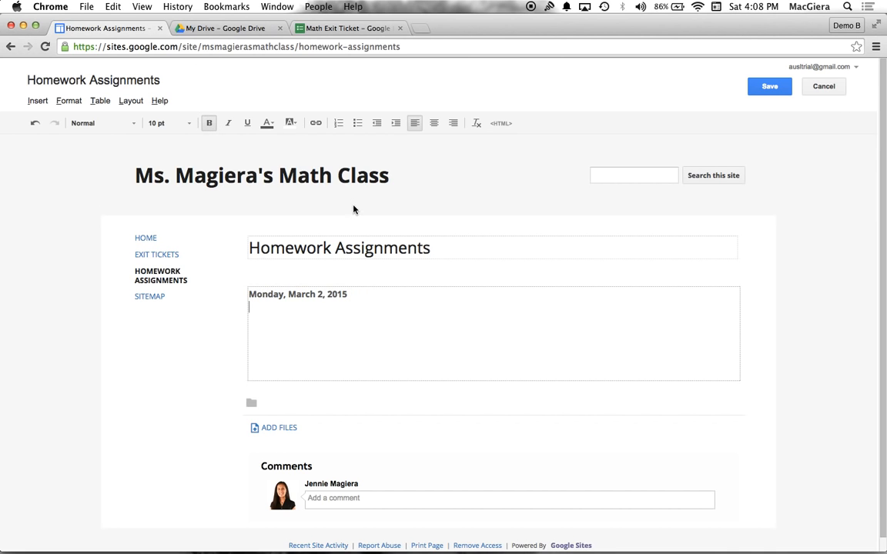
# Add bullets "Read pages 23-25 in A Tale of Desp." and "Complete pages 4 and 5 of your math journal" under the date, and save
pyautogui.click(358, 123)
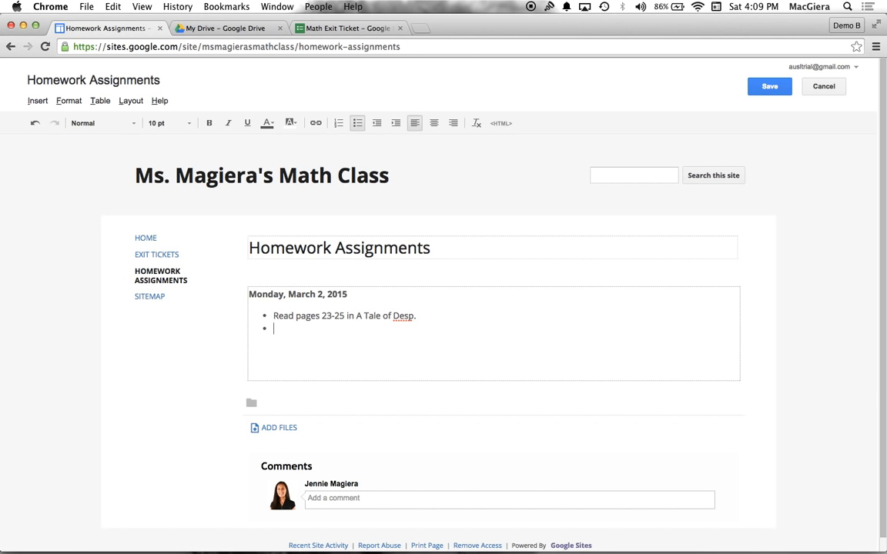
pyautogui.write('omplete pages 4 and 5 of your math journal')
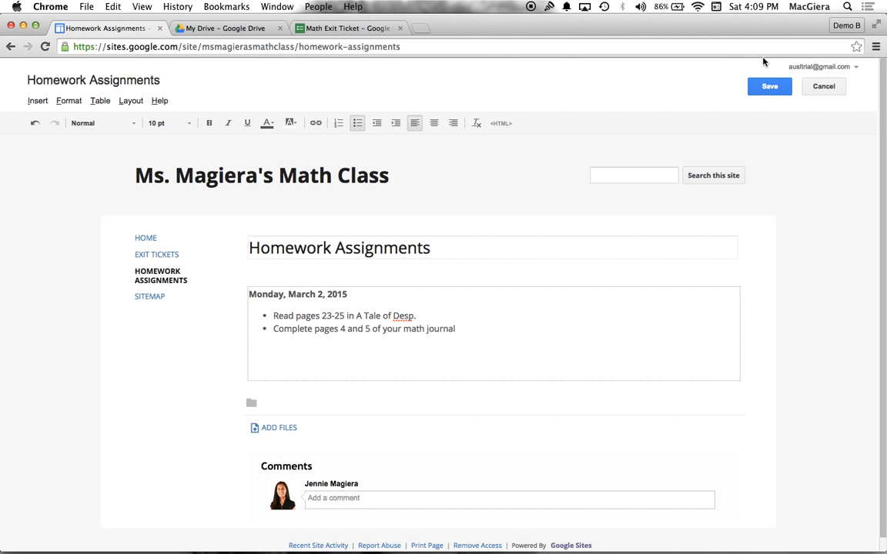
pyautogui.click(769, 87)
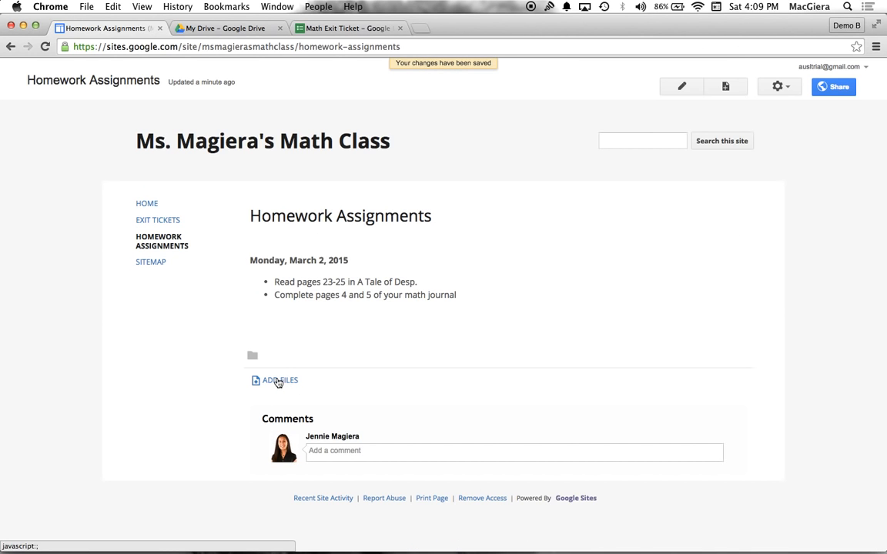
# Reopen the page for editing, add the bullet "Click here for more help!", and start linking its text to a web address
pyautogui.click(689, 87)
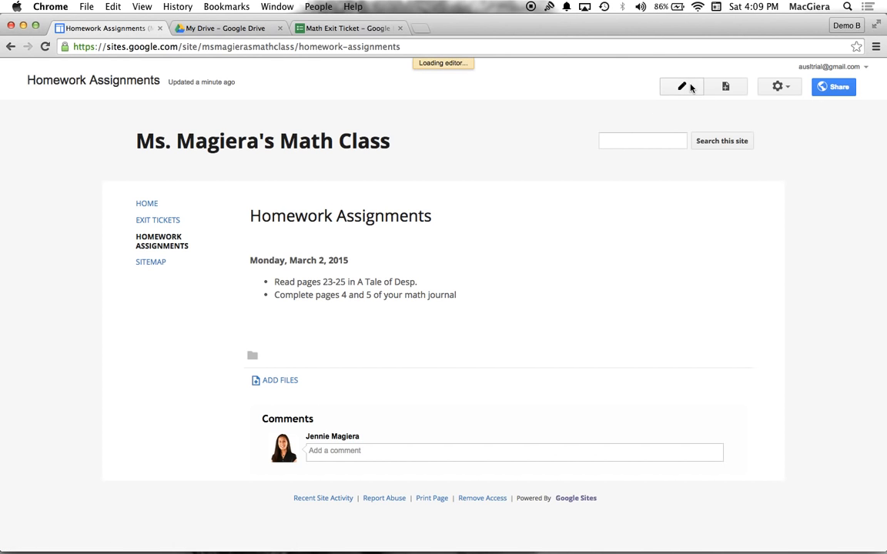
pyautogui.click(481, 332)
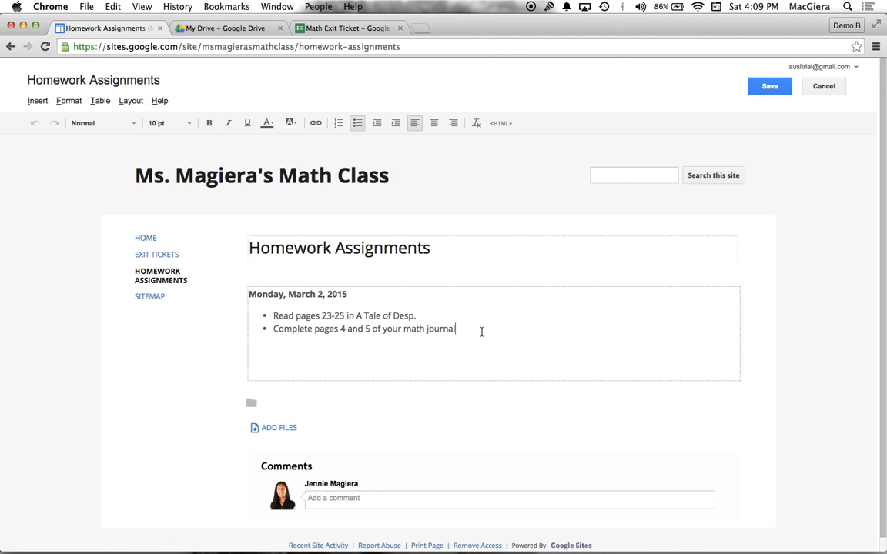
pyautogui.write('Click here for more he')
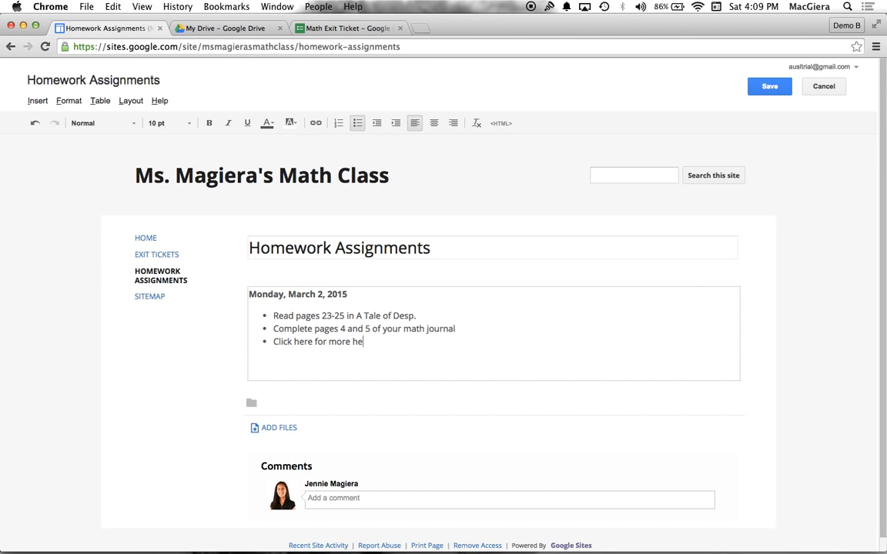
pyautogui.moveTo(382, 340); pyautogui.dragTo(274, 341)
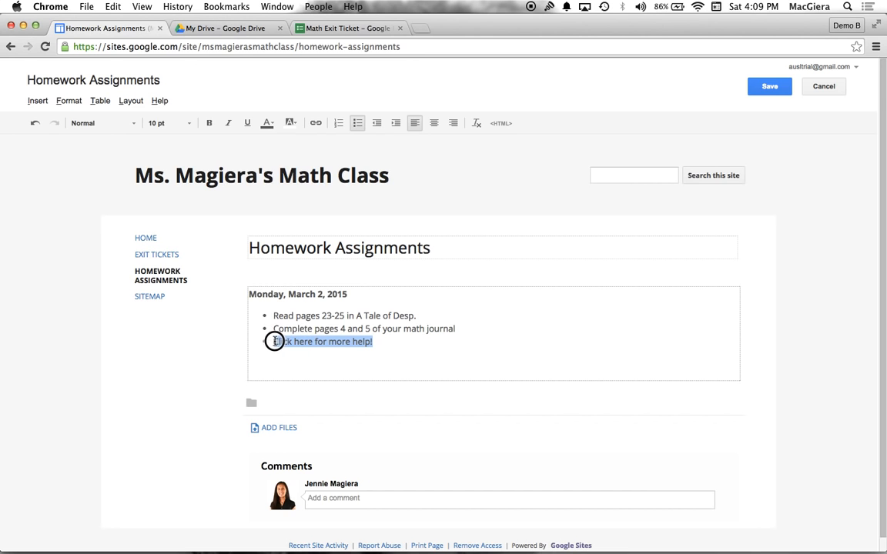
pyautogui.click(315, 124)
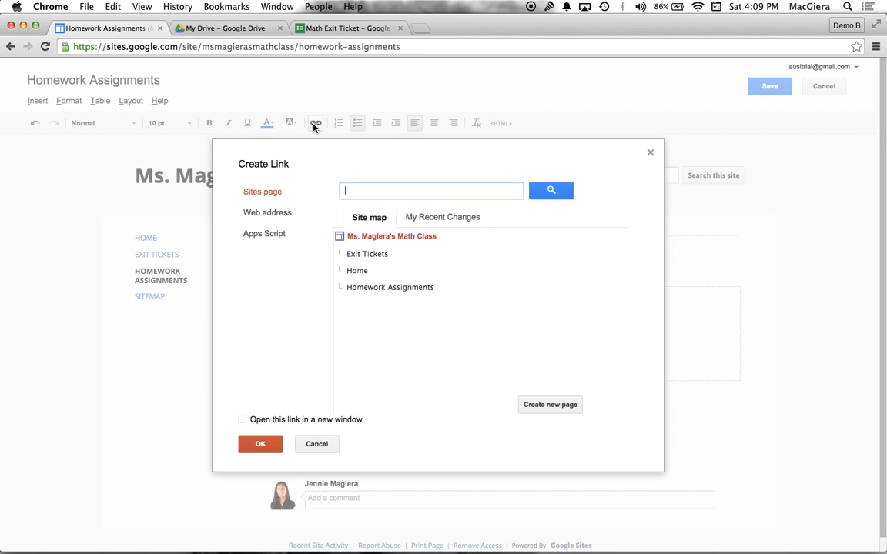
pyautogui.click(259, 213)
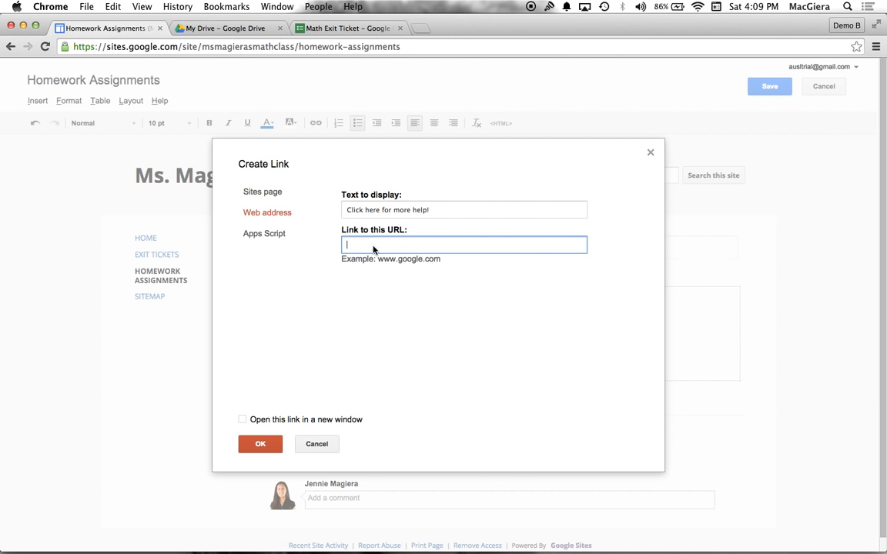
# Open YouTube in a new browser tab and search for "fractions for kids"
pyautogui.press('super+t')
pyautogui.write('u')
pyautogui.press('BackSpace')
pyautogui.press('BackSpace')
pyautogui.write('google.com')
pyautogui.press('Return')
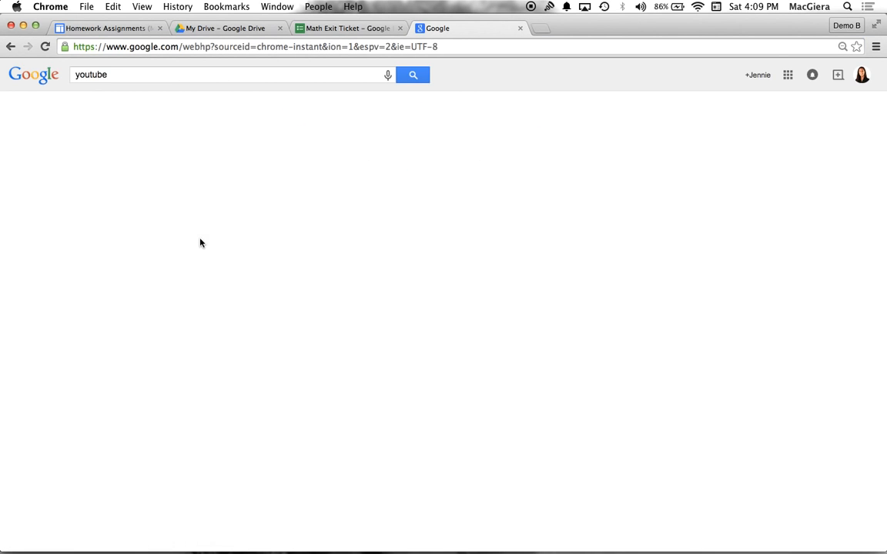
pyautogui.write('youtube')
pyautogui.click(93, 159)
pyautogui.write('fractions i')
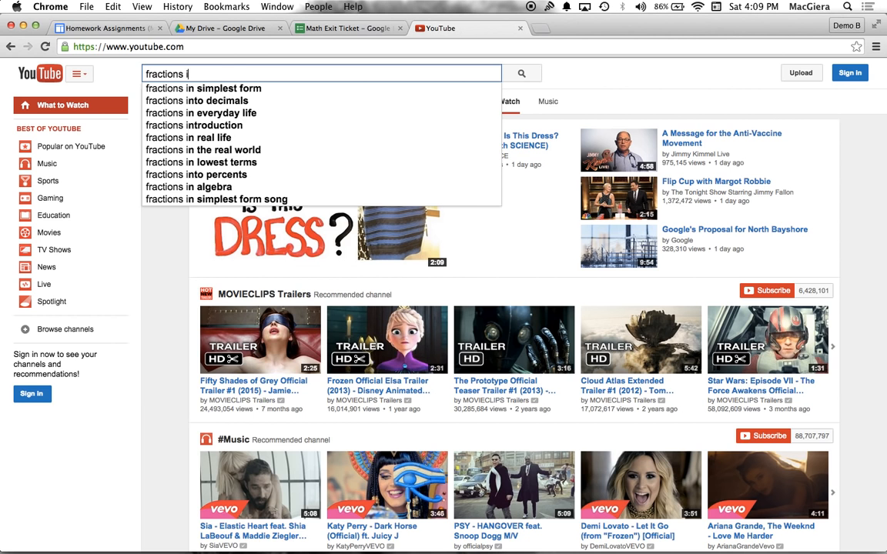
pyautogui.press('BackSpace')
pyautogui.press('Down')
pyautogui.press('Return')
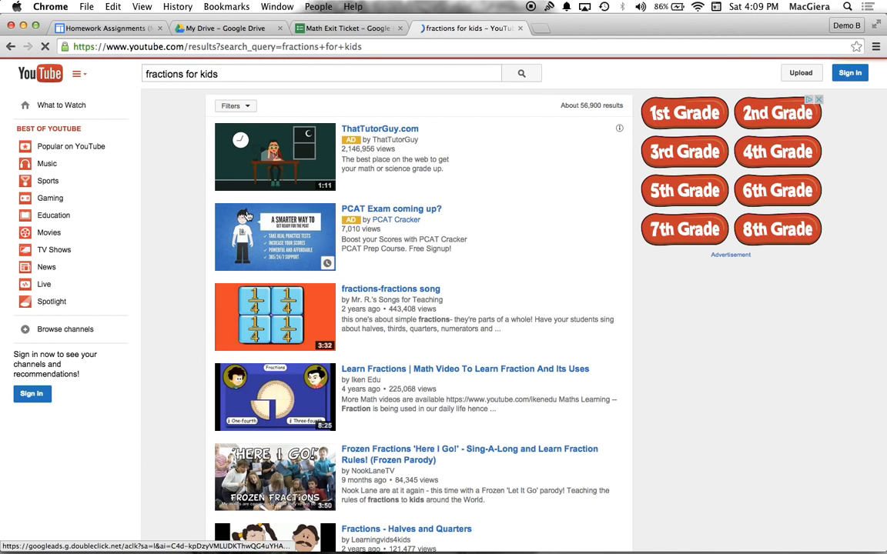
# Copy the web address of the "fractions-fractions song" video and return to the Create Link dialog in Google Sites
pyautogui.click(380, 290)
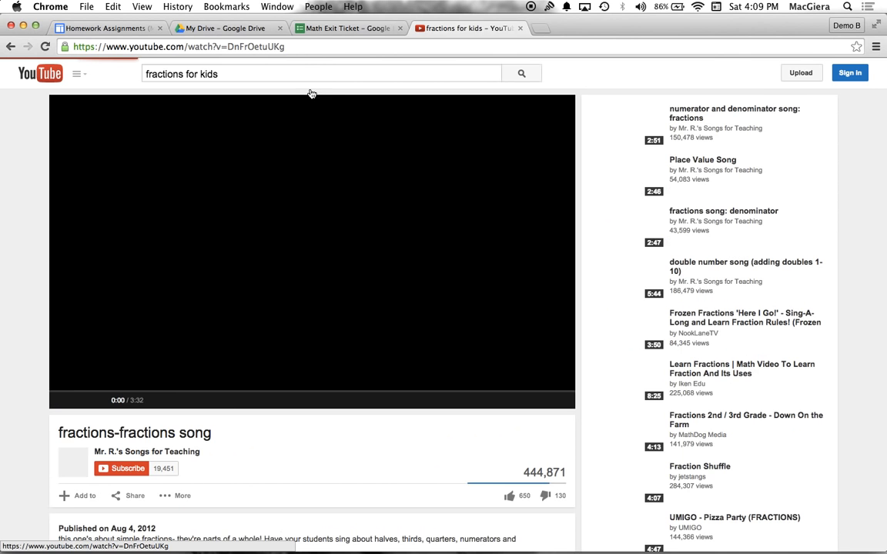
pyautogui.click(232, 45)
pyautogui.press('super+c')
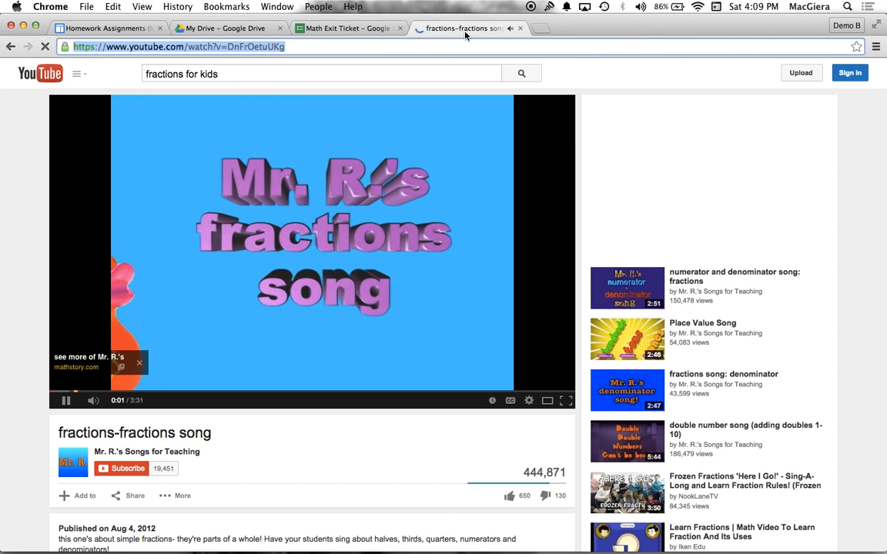
pyautogui.click(520, 28)
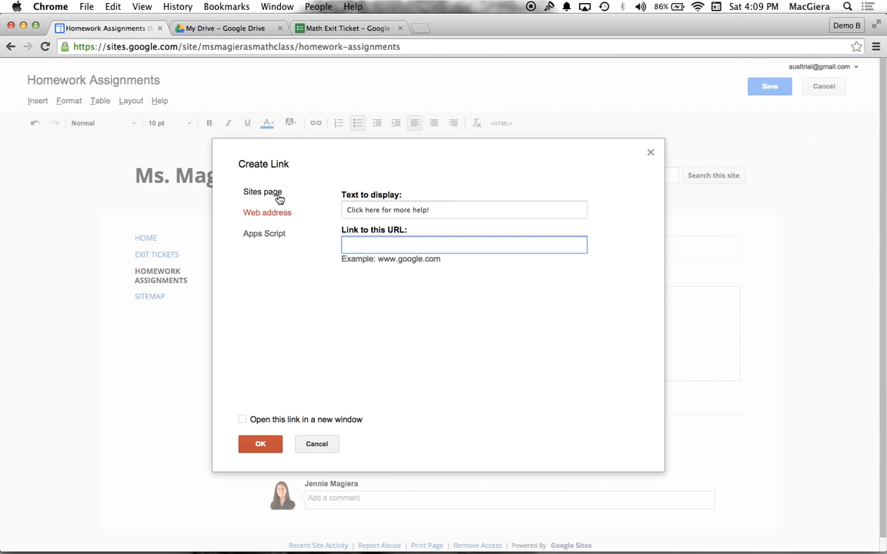
# Link "Click here for more help!" to the copied YouTube video address and save the Homework Assignments page
pyautogui.press('super+v')
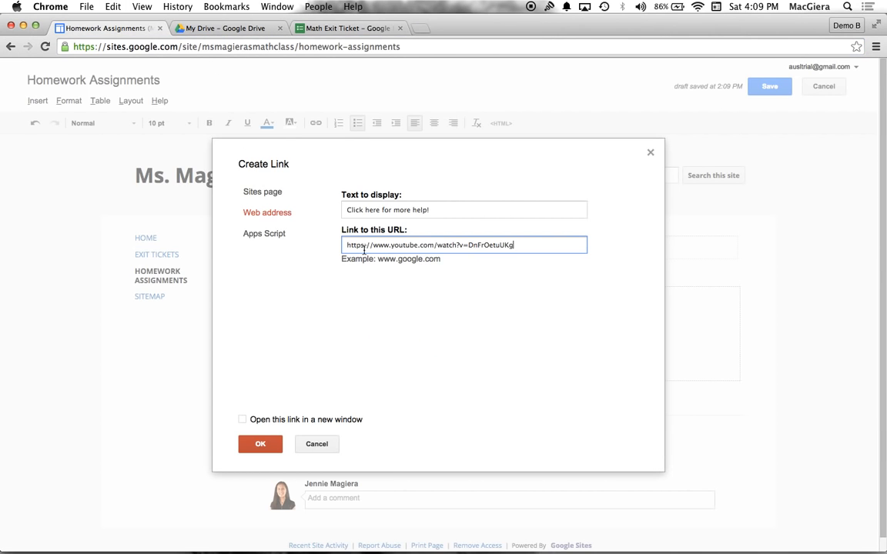
pyautogui.click(265, 441)
pyautogui.click(302, 344)
pyautogui.click(468, 341)
pyautogui.click(769, 86)
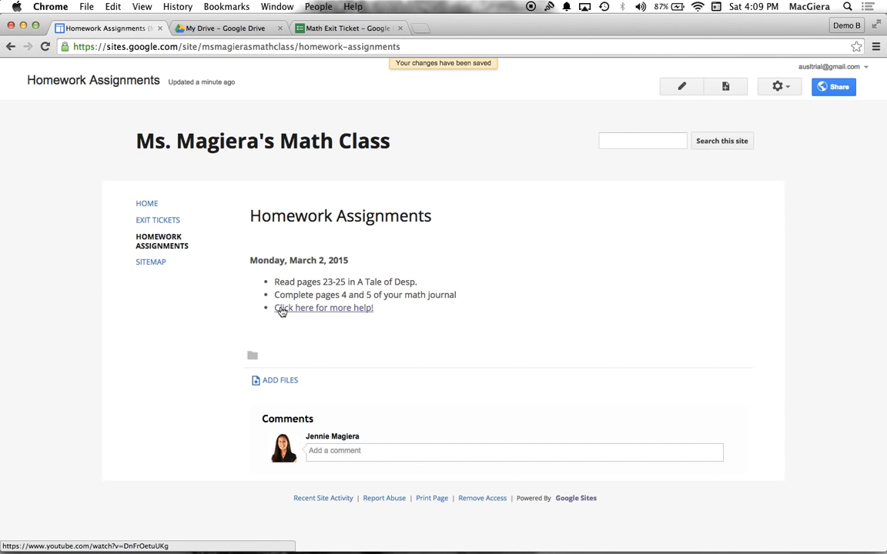
# Return to the Home page and create a top-level web page named More resources
pyautogui.click(146, 203)
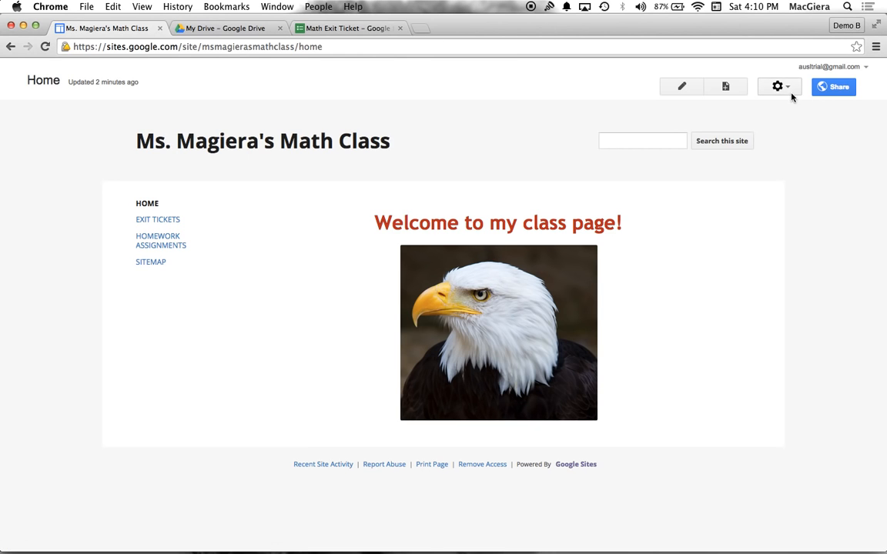
pyautogui.click(728, 87)
pyautogui.write('More resources')
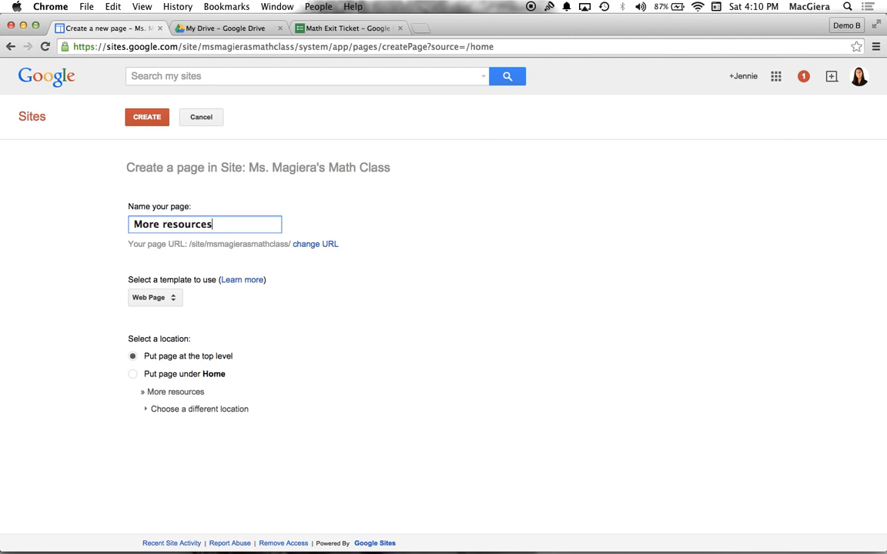
pyautogui.click(146, 117)
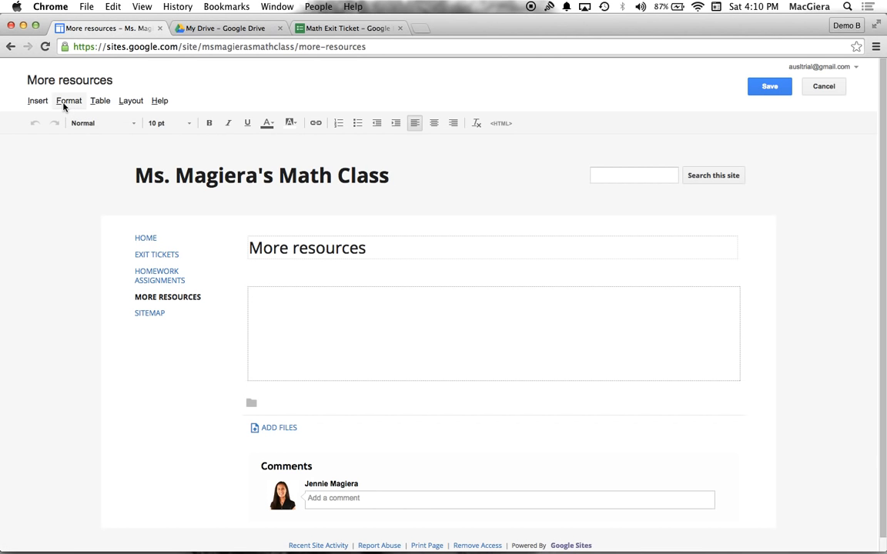
# Open the All about Birds presentation from Google Drive to view it, and return to the More resources page in Google Sites
pyautogui.click(189, 28)
pyautogui.click(201, 304)
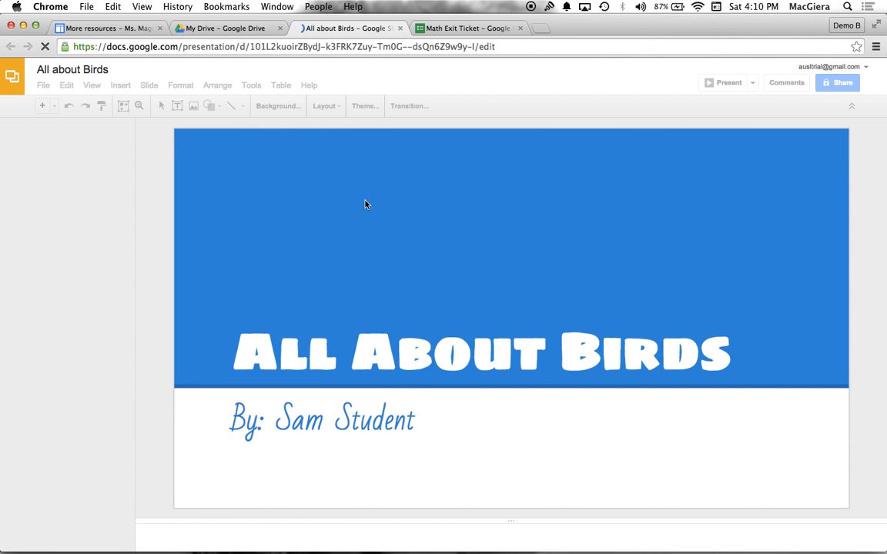
pyautogui.click(104, 28)
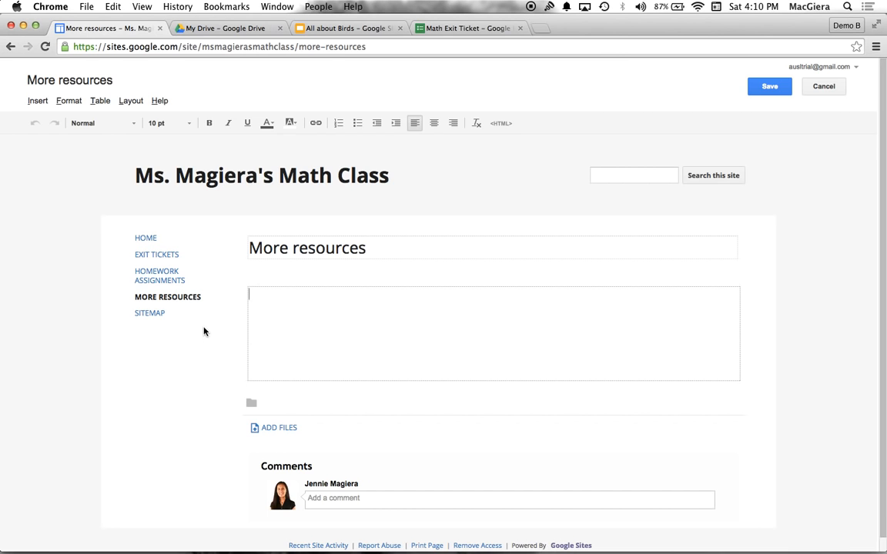
# Insert the All about Birds presentation from Drive into the body of the More resources page
pyautogui.click(32, 106)
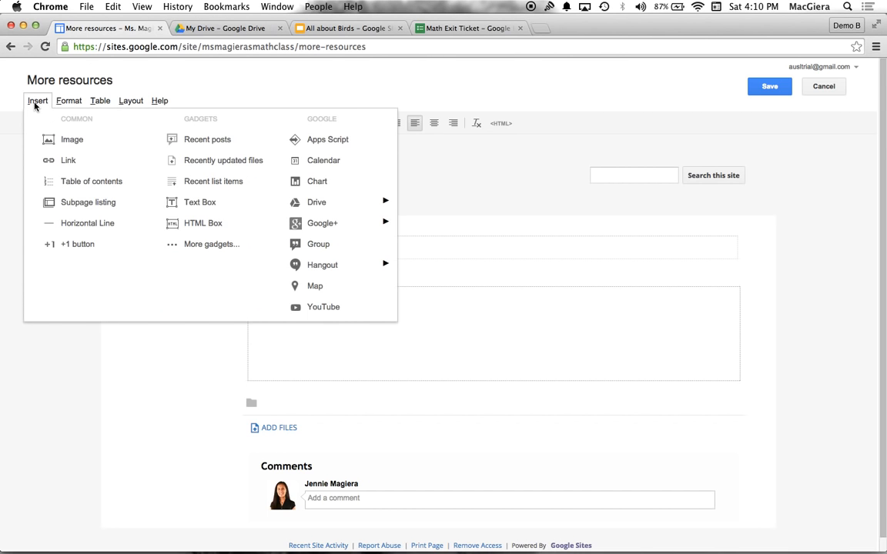
pyautogui.moveTo(314, 212)
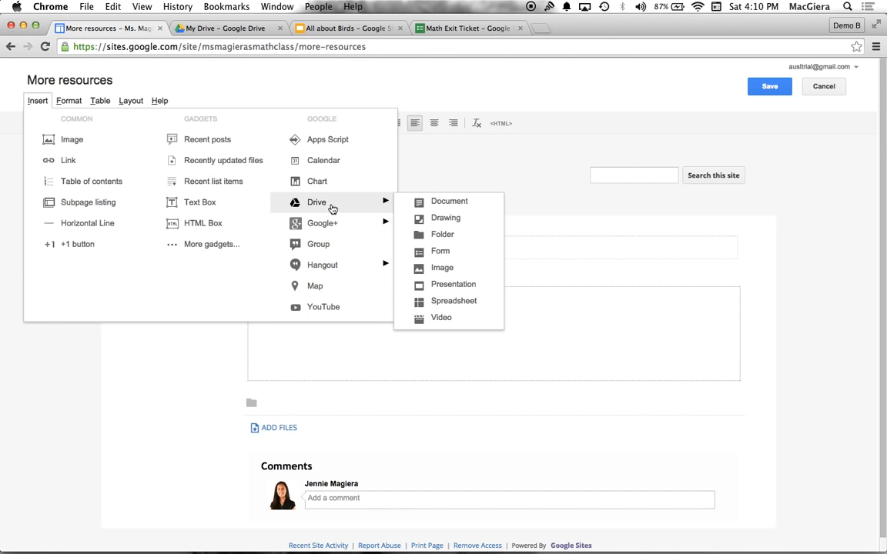
pyautogui.click(458, 287)
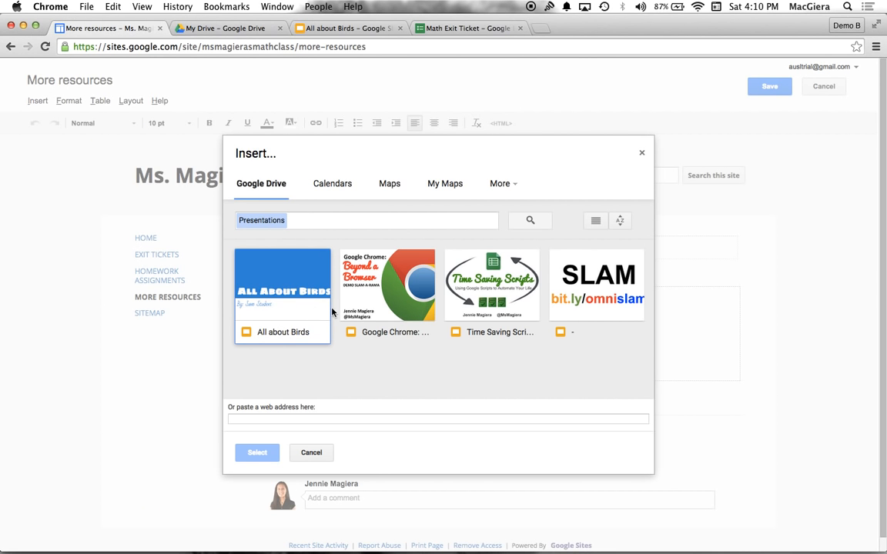
pyautogui.click(291, 287)
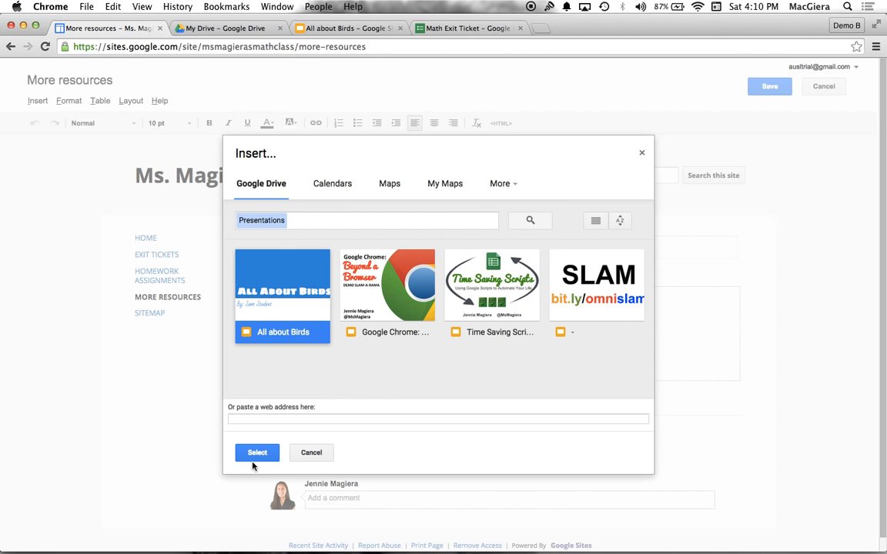
pyautogui.click(245, 453)
pyautogui.click(311, 393)
pyautogui.click(615, 357)
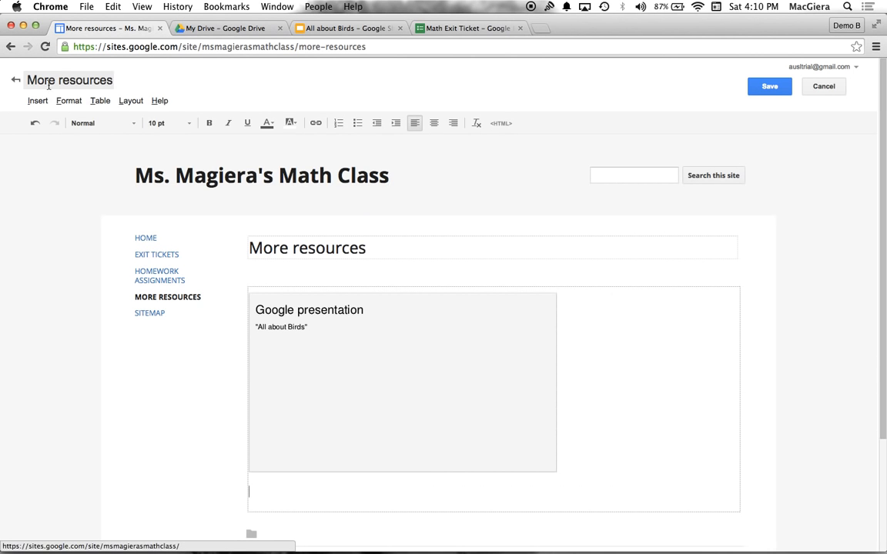
pyautogui.click(36, 101)
pyautogui.moveTo(329, 205)
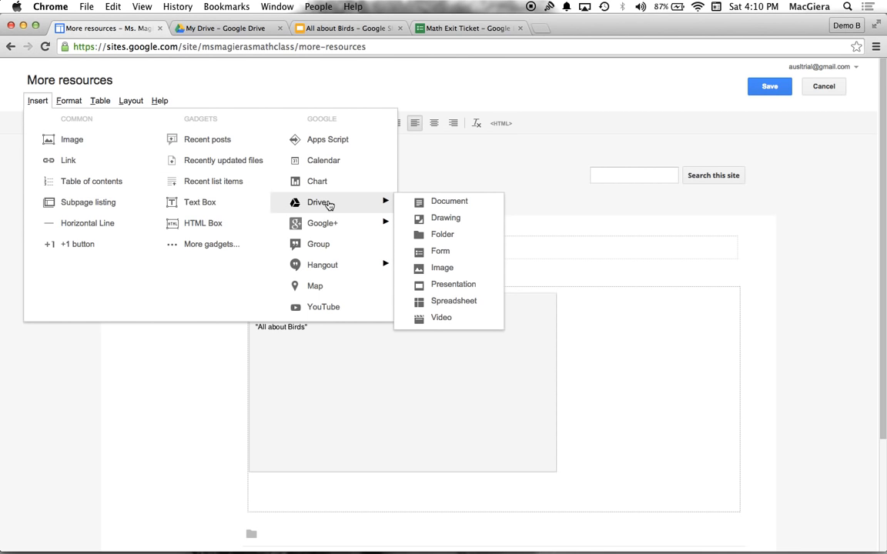
pyautogui.click(140, 404)
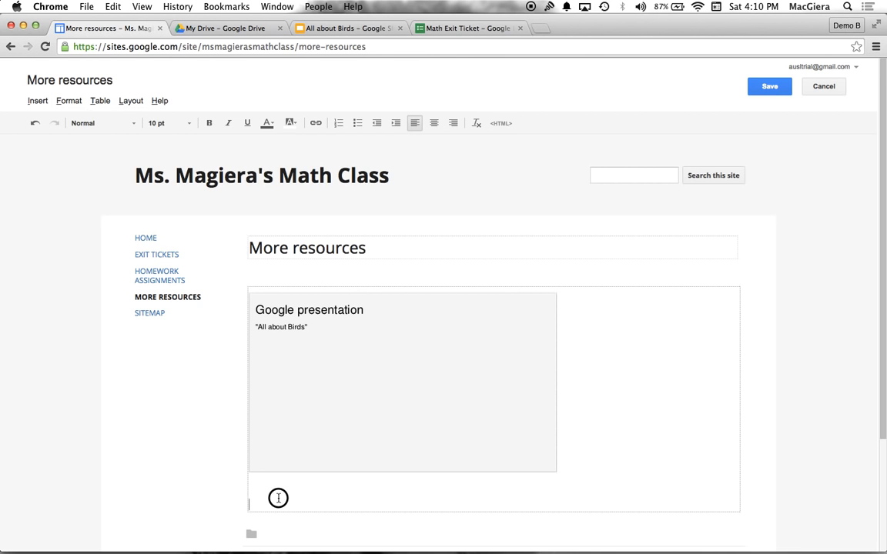
# Insert the Google Chrome: Beyond a Browser presentation from Drive below the birds presentation and save the More resources page
pyautogui.click(36, 101)
pyautogui.moveTo(357, 201)
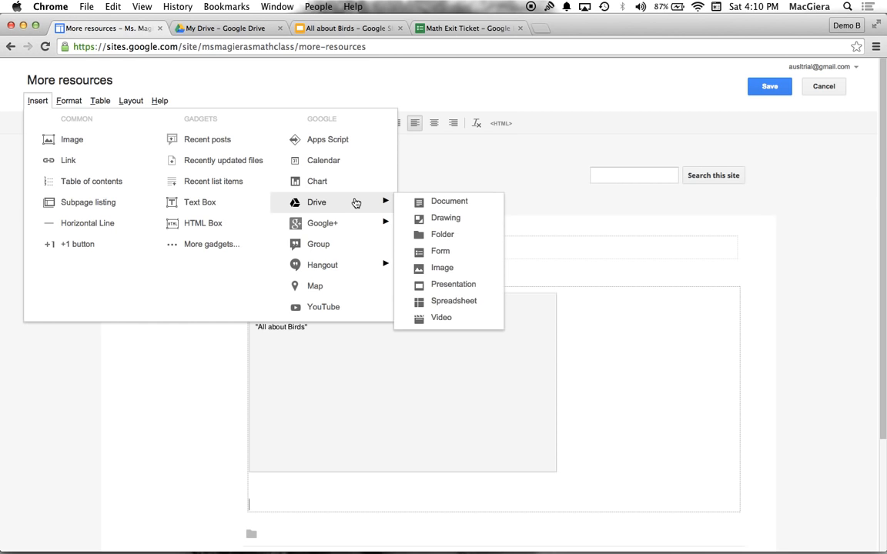
pyautogui.click(447, 283)
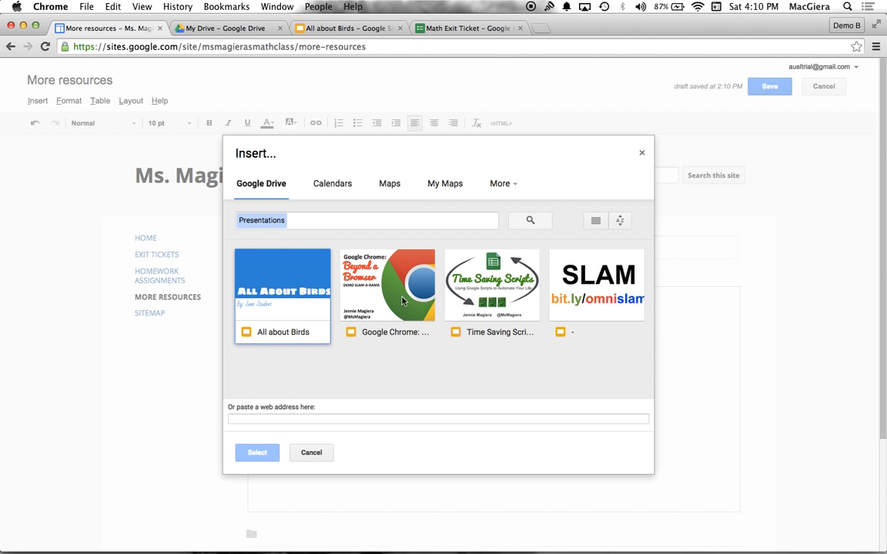
pyautogui.click(412, 301)
pyautogui.click(257, 453)
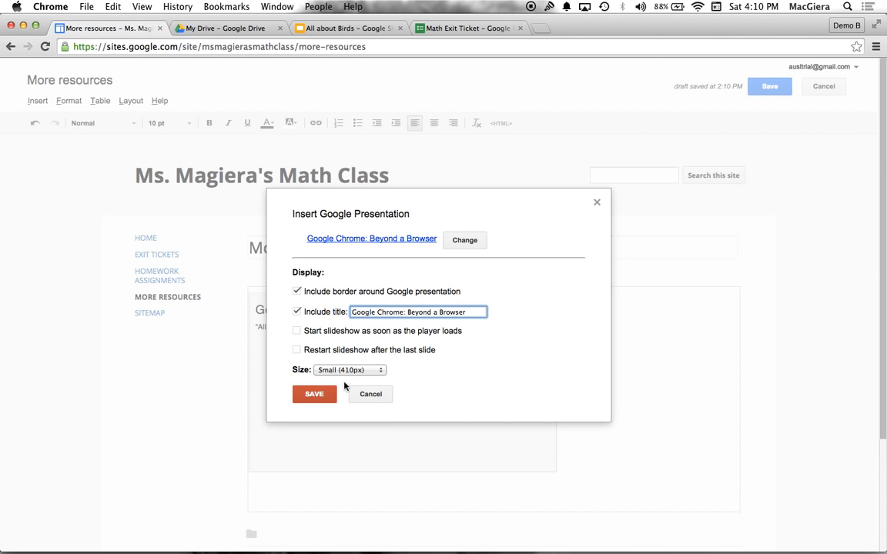
pyautogui.click(316, 394)
pyautogui.scroll(-5, 350, 404)
pyautogui.scroll(5, 351, 404)
pyautogui.scroll(-5, 350, 404)
pyautogui.scroll(5, 351, 404)
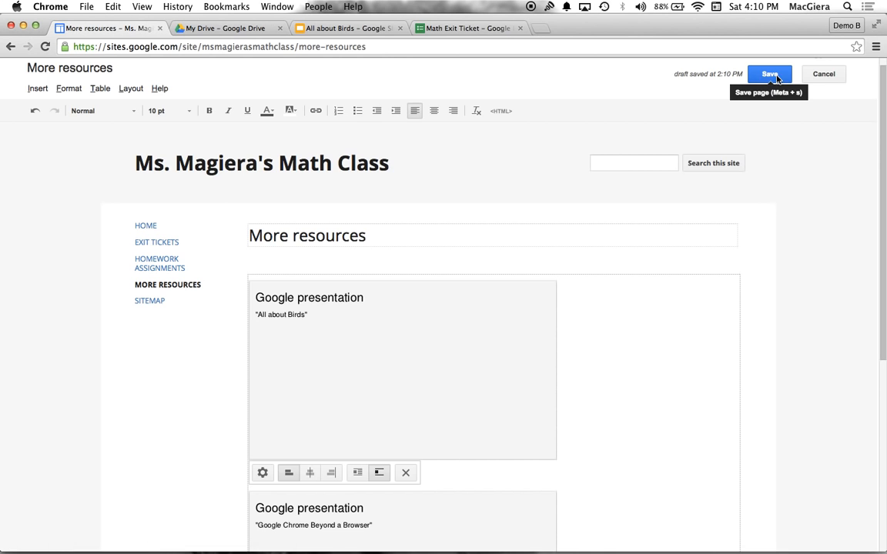
pyautogui.click(773, 77)
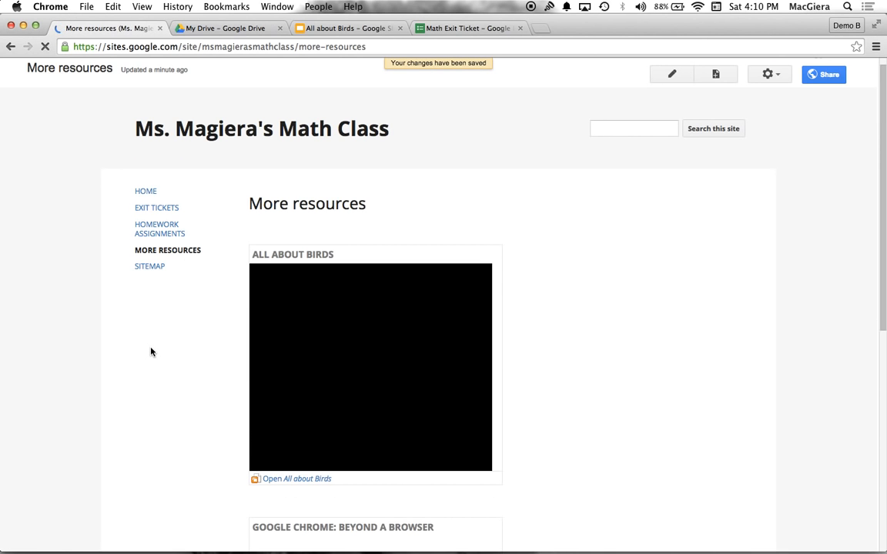
# Page through the slides of the two embedded presentations on the saved More resources page
pyautogui.scroll(-5, 150, 350)
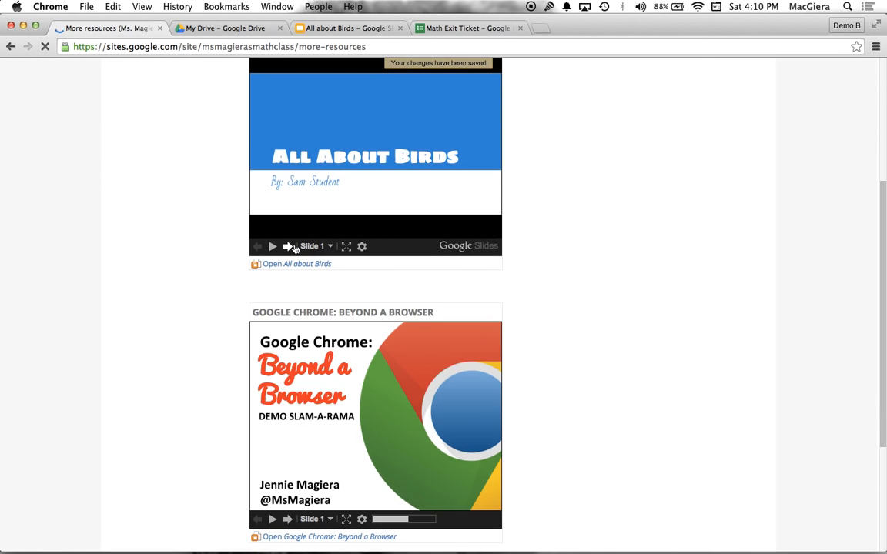
pyautogui.click(288, 246)
pyautogui.click(288, 246)
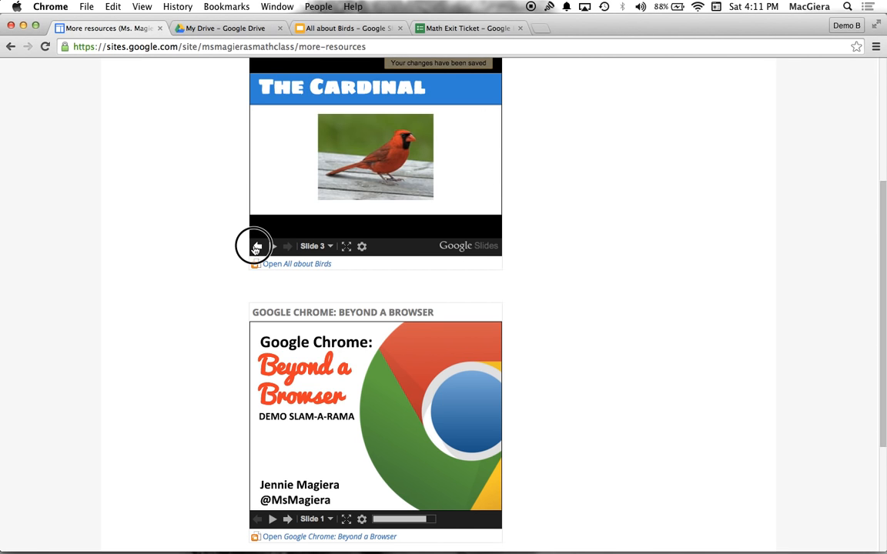
pyautogui.click(257, 247)
pyautogui.click(257, 246)
pyautogui.click(263, 246)
pyautogui.click(285, 246)
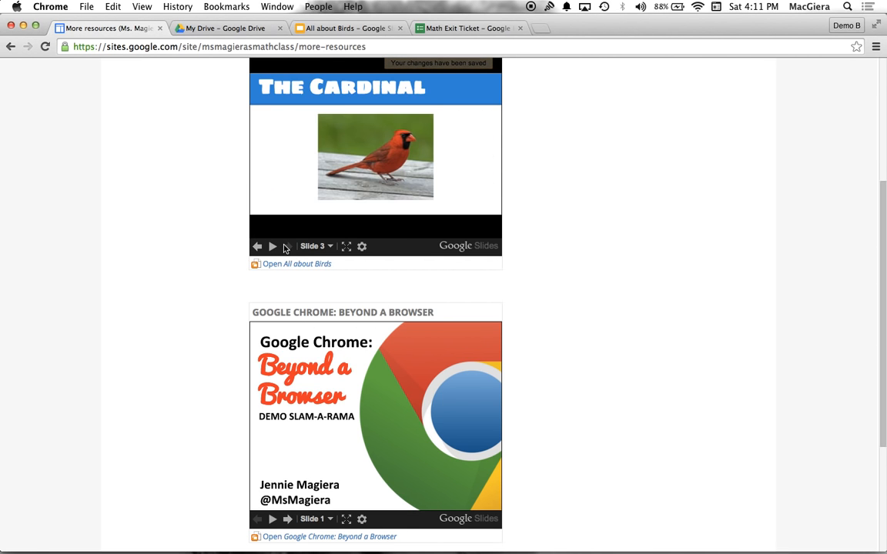
pyautogui.scroll(1, 284, 250)
pyautogui.scroll(-3, 283, 308)
pyautogui.click(287, 414)
pyautogui.click(286, 414)
pyautogui.click(285, 418)
pyautogui.click(286, 418)
pyautogui.scroll(6, 285, 418)
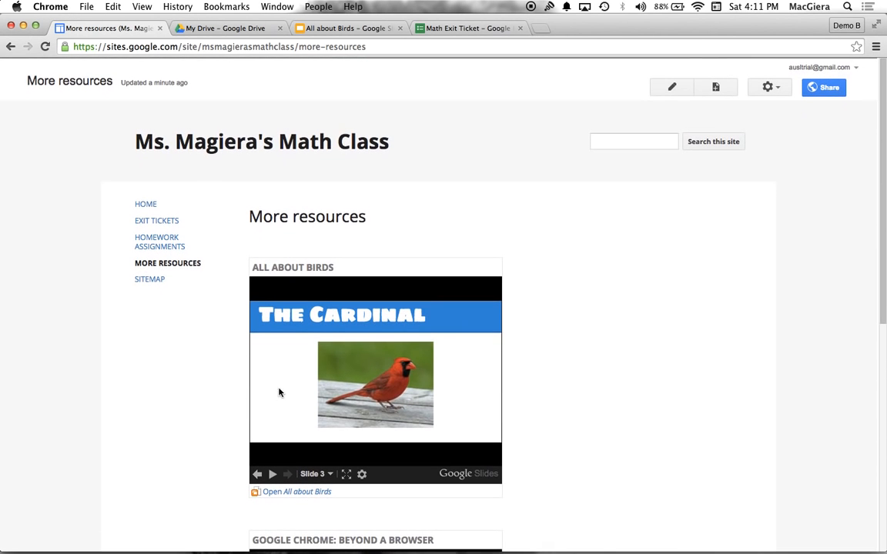
# Reopen the More resources page for editing, review the Drive file types that can be inserted, and save the page
pyautogui.click(670, 86)
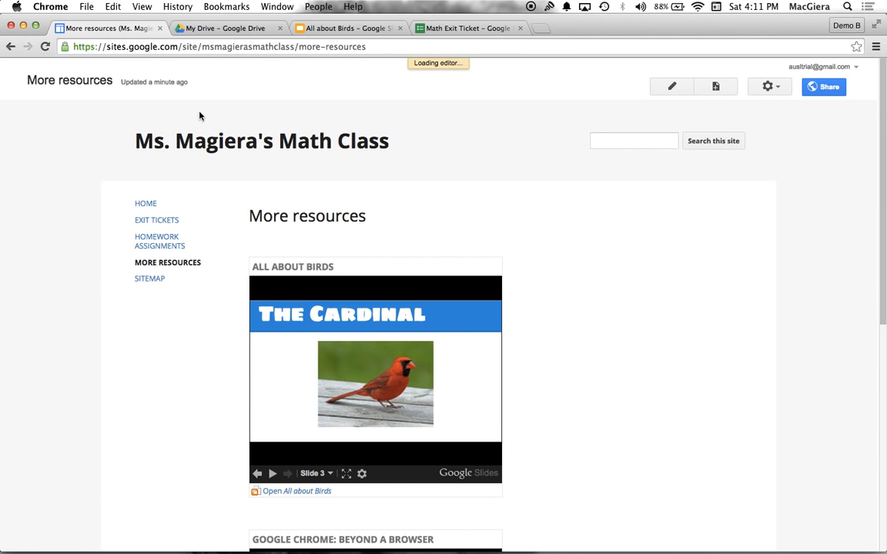
pyautogui.click(35, 101)
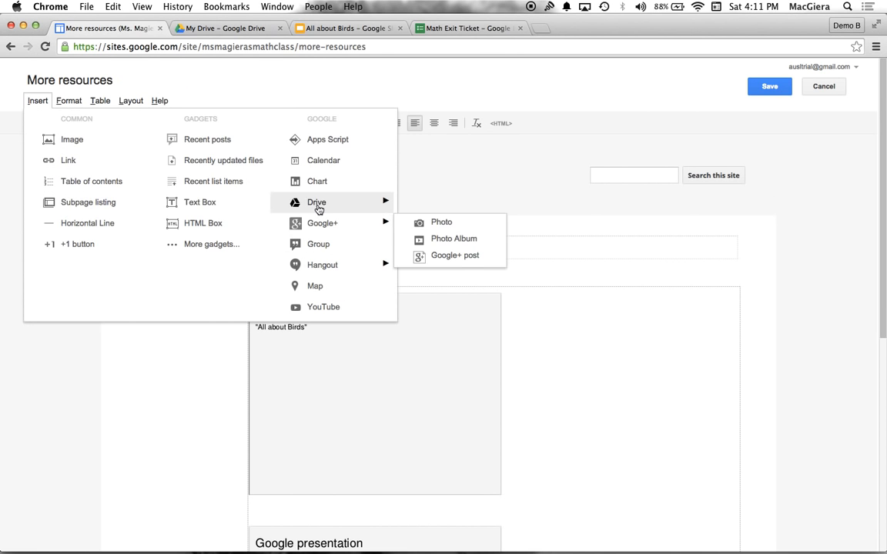
pyautogui.moveTo(346, 204)
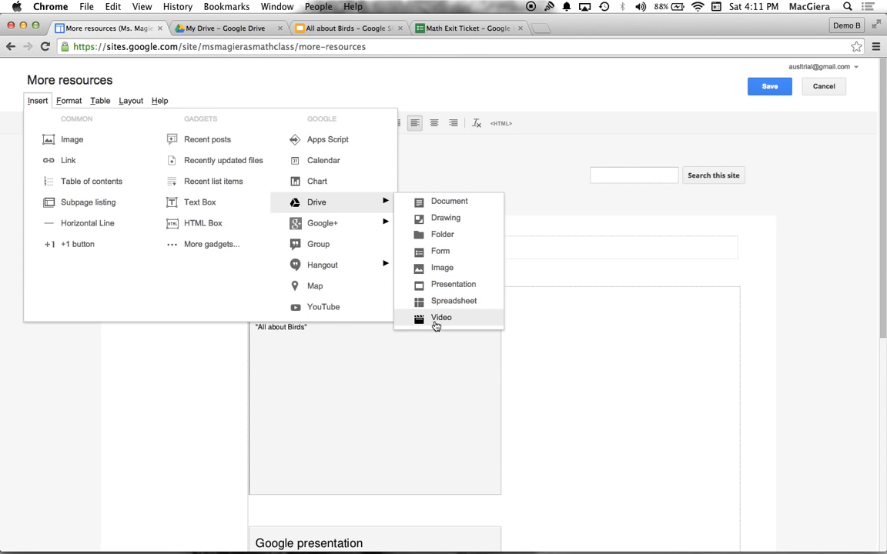
pyautogui.click(652, 388)
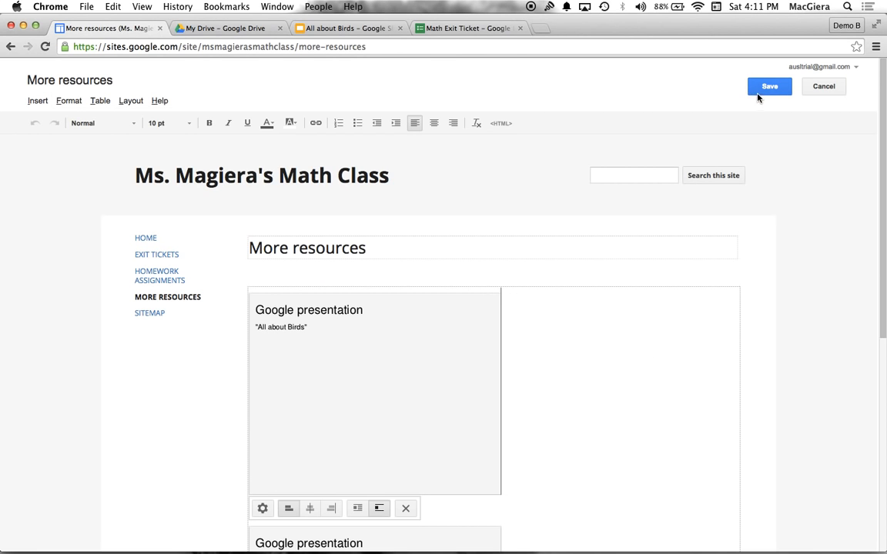
pyautogui.click(754, 92)
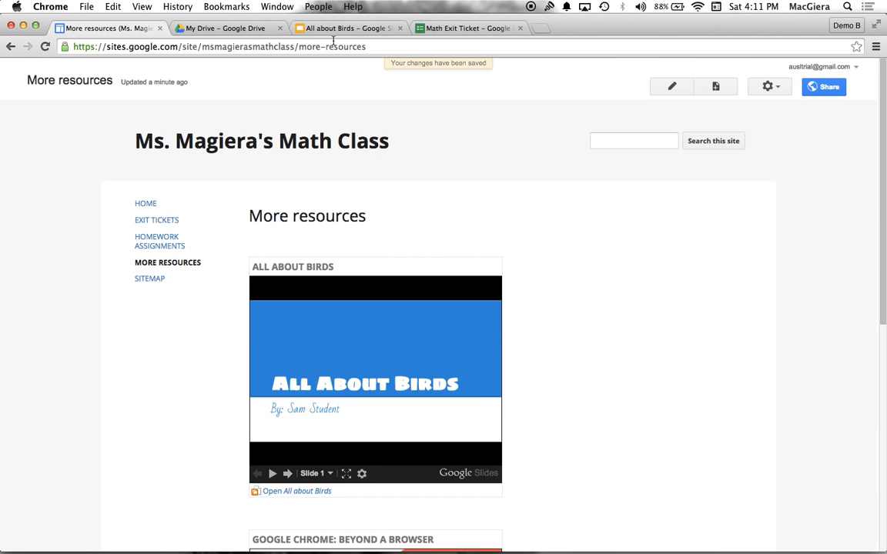
# Switch to the All about Birds presentation in Google Slides and colour the first slide's title text red-orange
pyautogui.click(300, 31)
pyautogui.click(274, 352)
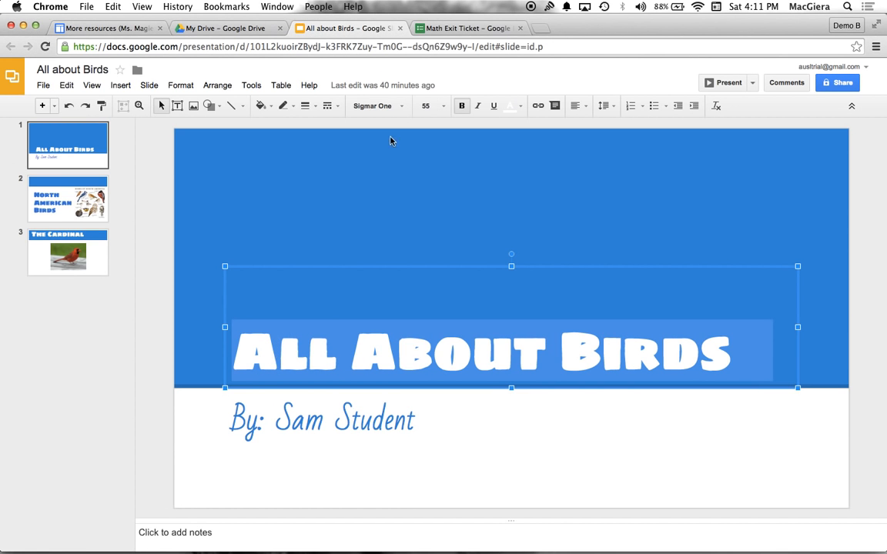
pyautogui.click(519, 106)
pyautogui.click(528, 169)
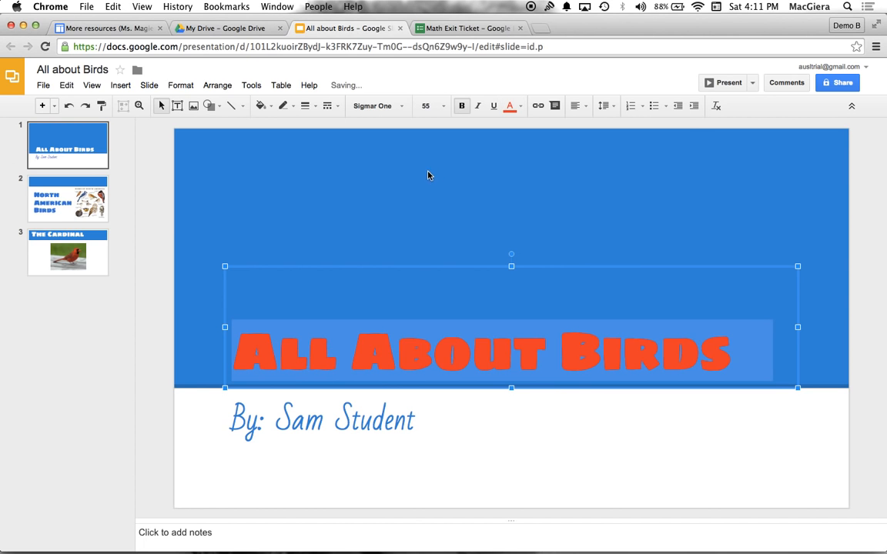
pyautogui.click(429, 175)
# Colour the author line on the first slide dark green
pyautogui.tripleClick(312, 431)
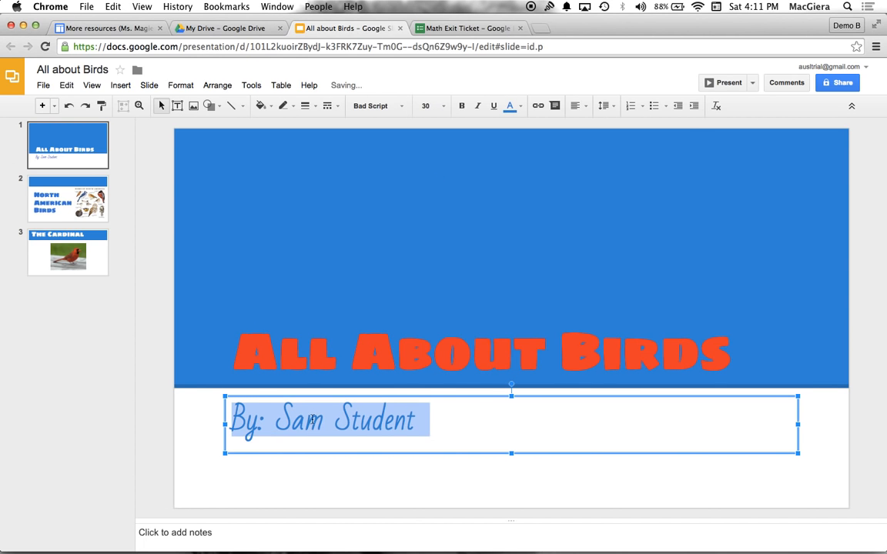
pyautogui.click(510, 105)
pyautogui.click(559, 226)
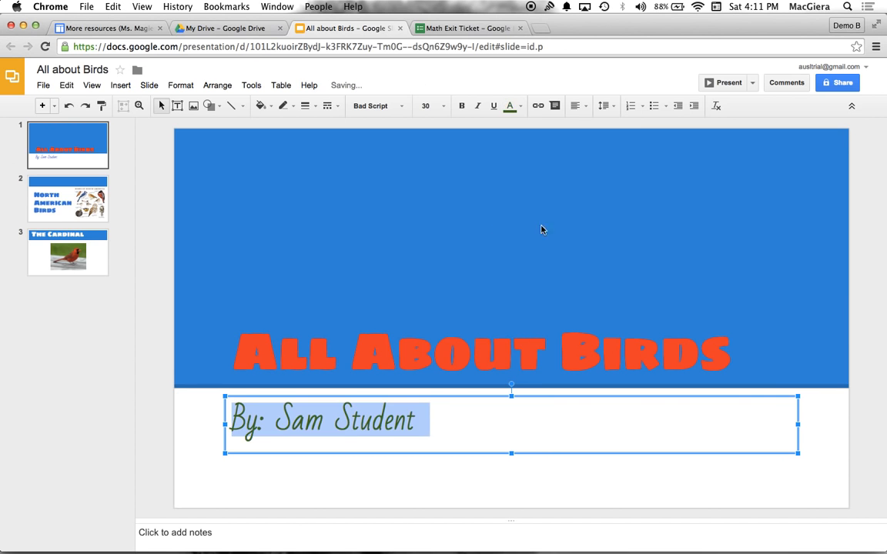
pyautogui.click(212, 242)
pyautogui.click(74, 252)
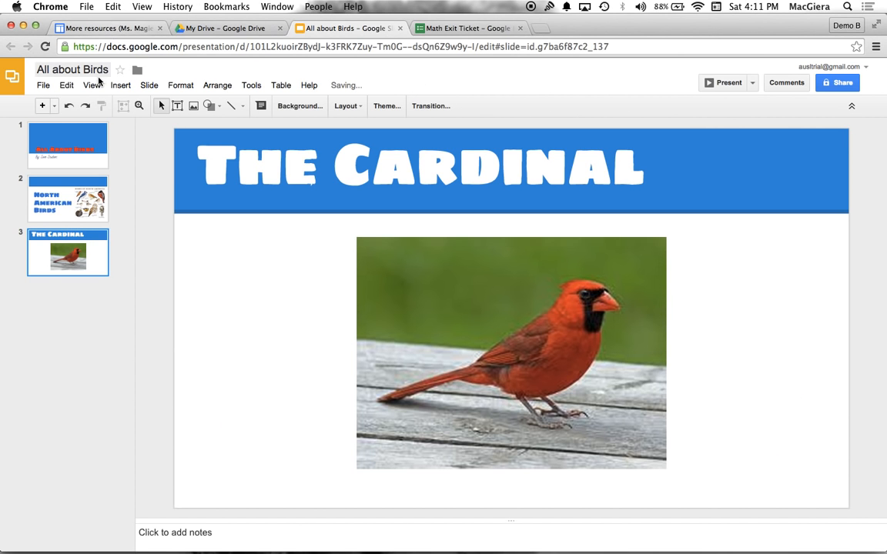
pyautogui.click(72, 134)
# Reload the More resources page in Google Sites and compare its embedded birds presentation with the source slides
pyautogui.click(107, 28)
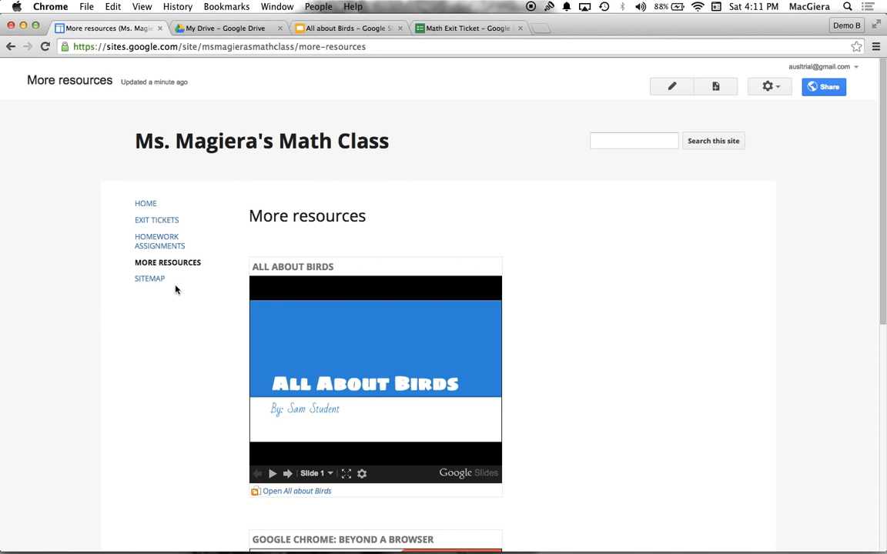
pyautogui.click(46, 46)
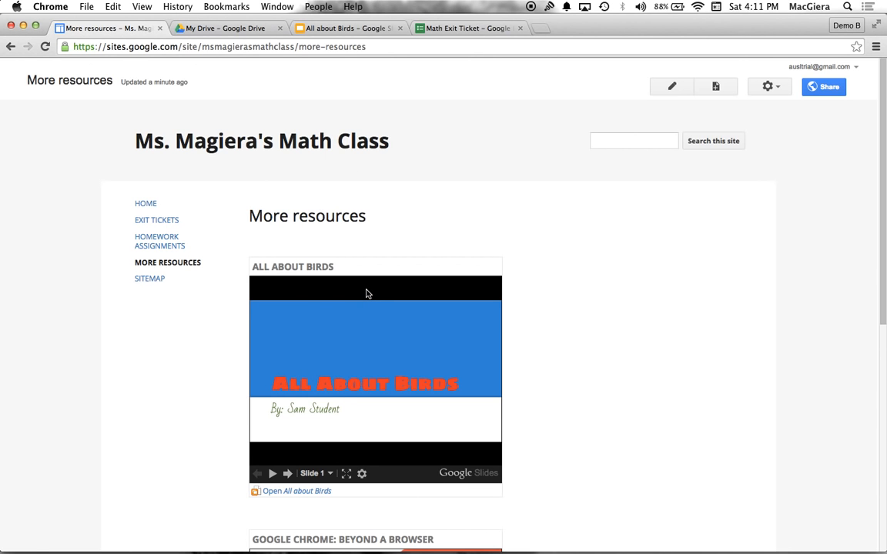
pyautogui.click(358, 29)
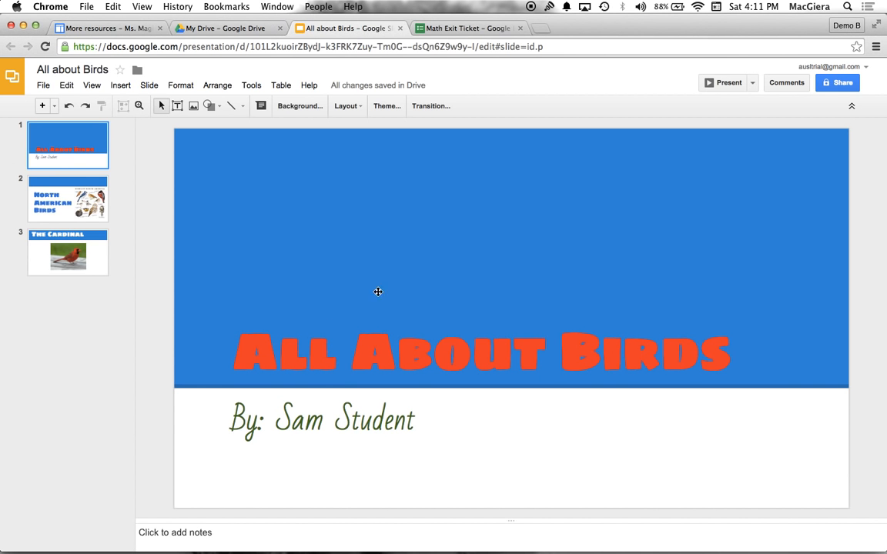
pyautogui.click(71, 231)
pyautogui.click(68, 199)
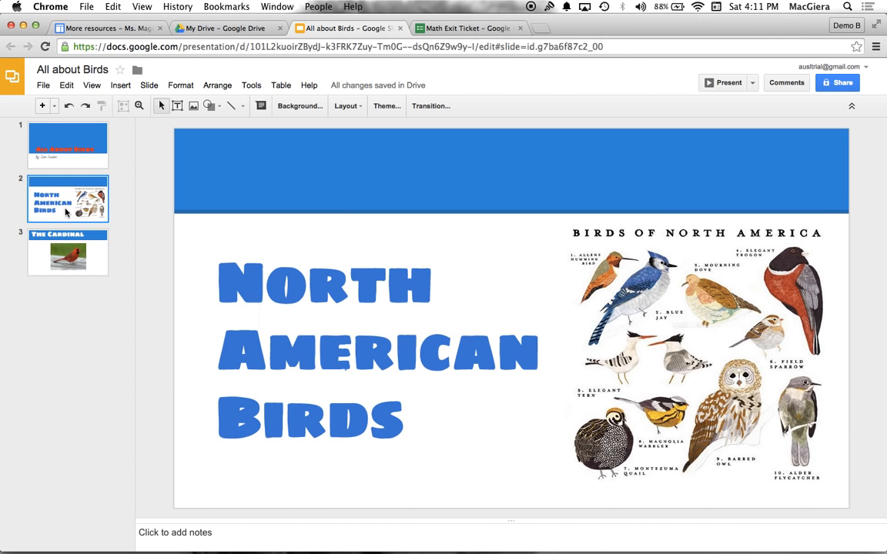
pyautogui.click(66, 152)
pyautogui.click(97, 29)
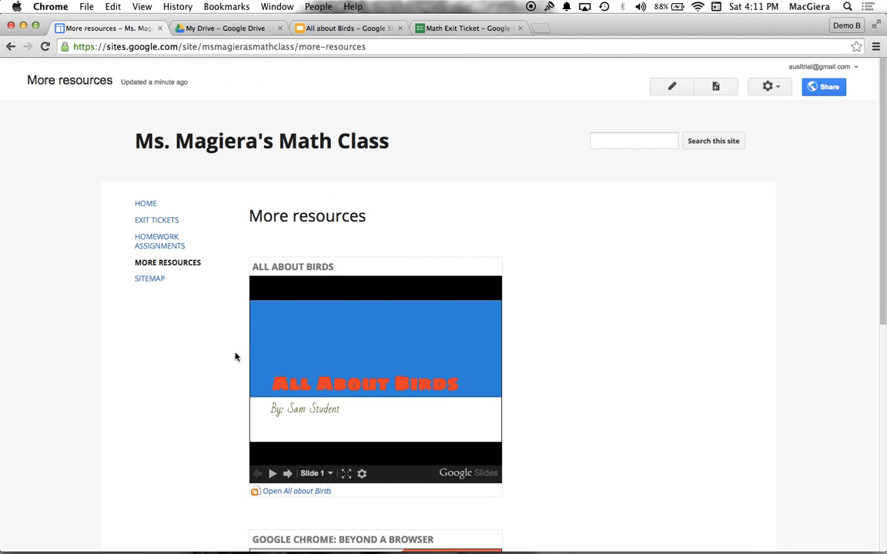
pyautogui.scroll(-6, 293, 339)
pyautogui.scroll(6, 270, 300)
# Open the Exit Tickets page, examine the embedded form and its source Math Exit Ticket form, and return to the site
pyautogui.click(156, 220)
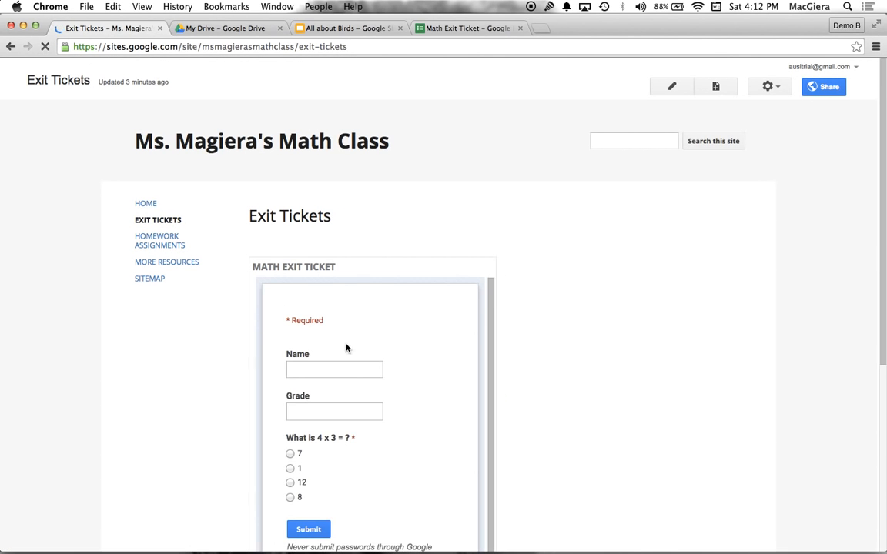
pyautogui.scroll(-5, 334, 288)
pyautogui.scroll(5, 334, 288)
pyautogui.click(456, 31)
pyautogui.scroll(-2, 153, 257)
pyautogui.scroll(2, 150, 231)
pyautogui.click(119, 28)
# Replace the Math Exit Ticket form embedded on the Exit Tickets page with the Autocrat demo form and save the page
pyautogui.click(670, 87)
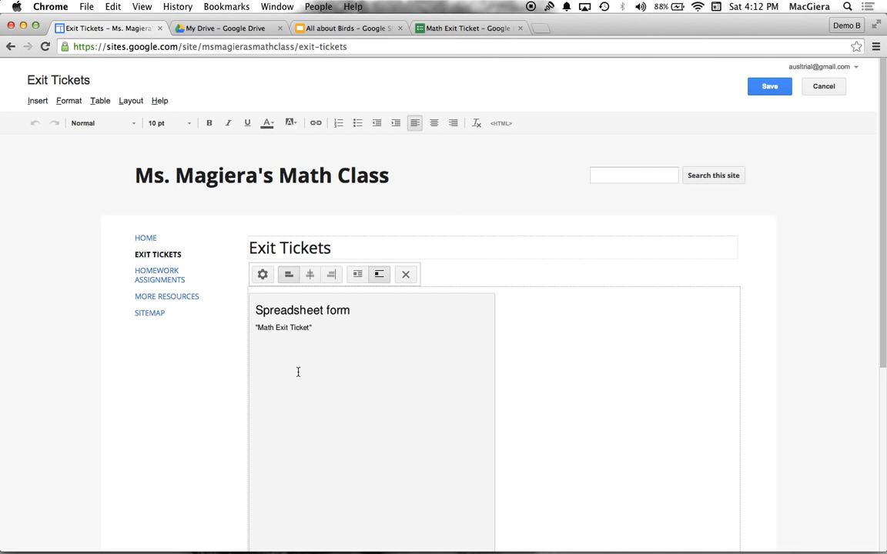
pyautogui.click(262, 274)
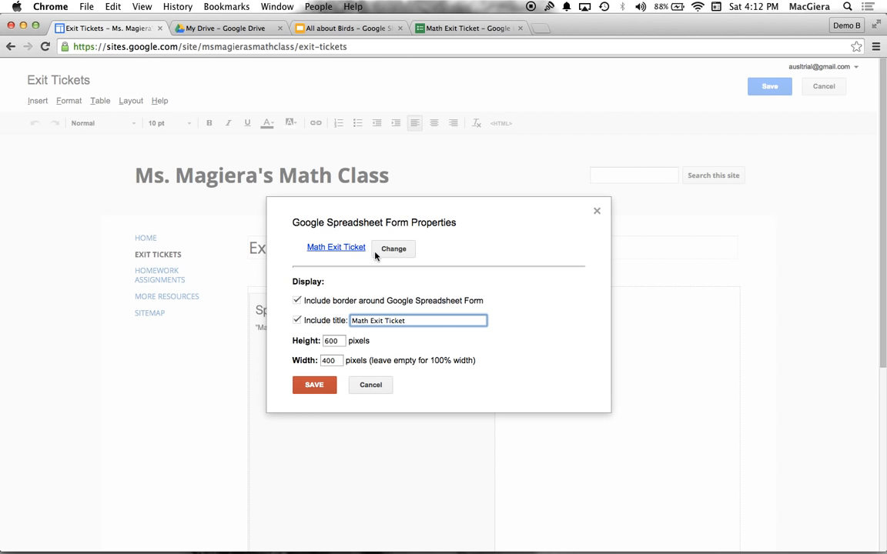
pyautogui.click(394, 250)
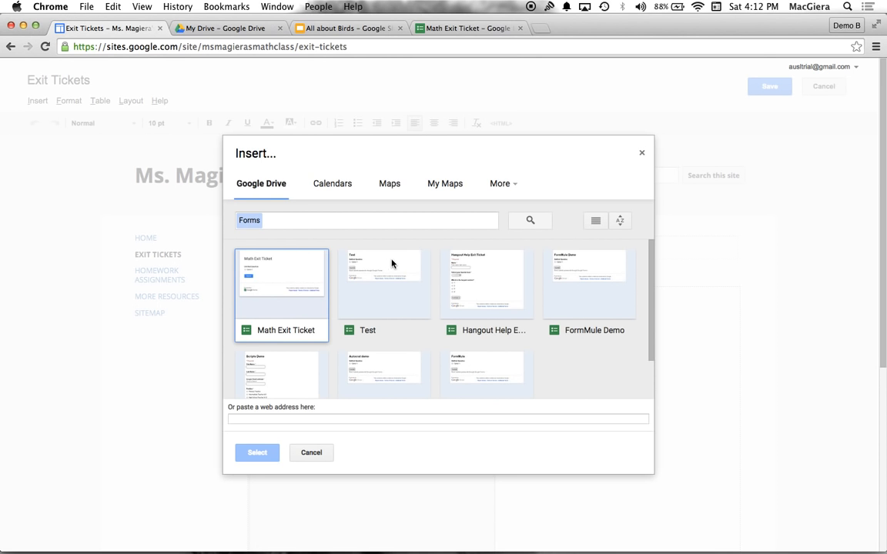
pyautogui.scroll(-2, 385, 264)
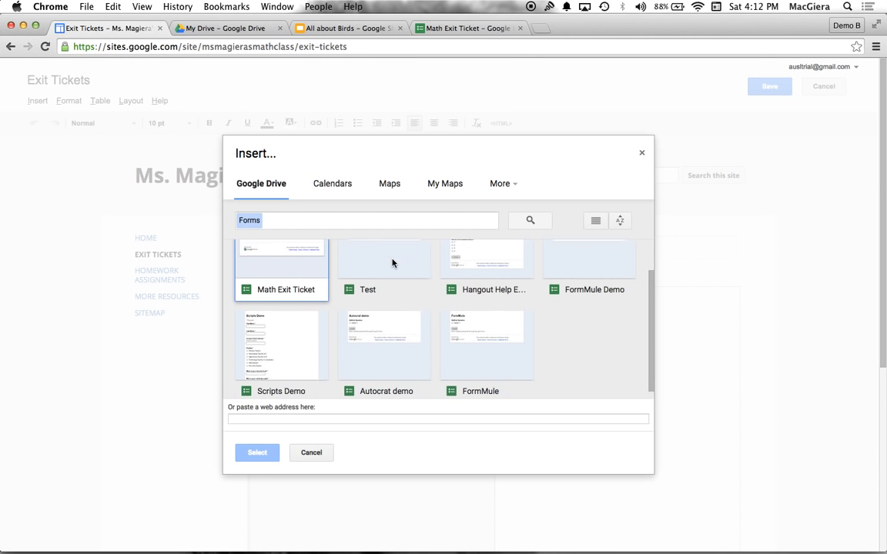
pyautogui.click(387, 342)
pyautogui.click(261, 457)
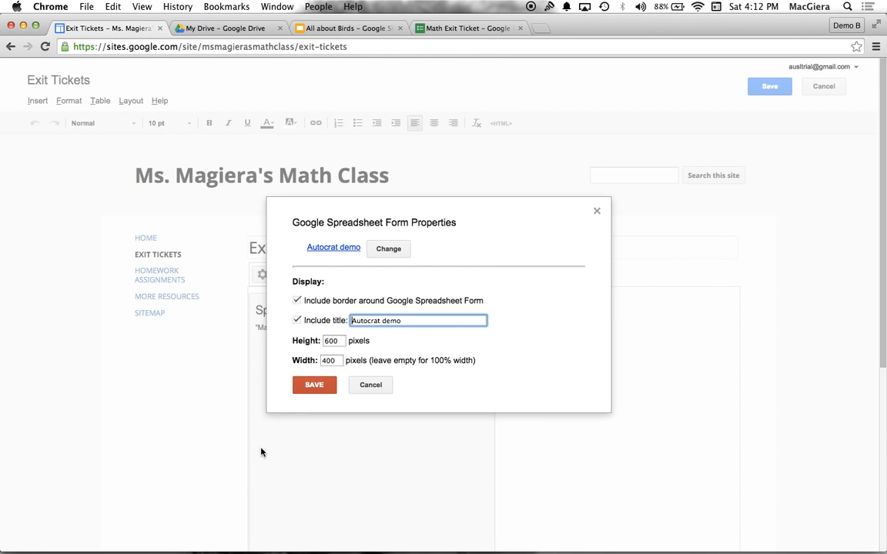
pyautogui.click(312, 384)
pyautogui.click(766, 89)
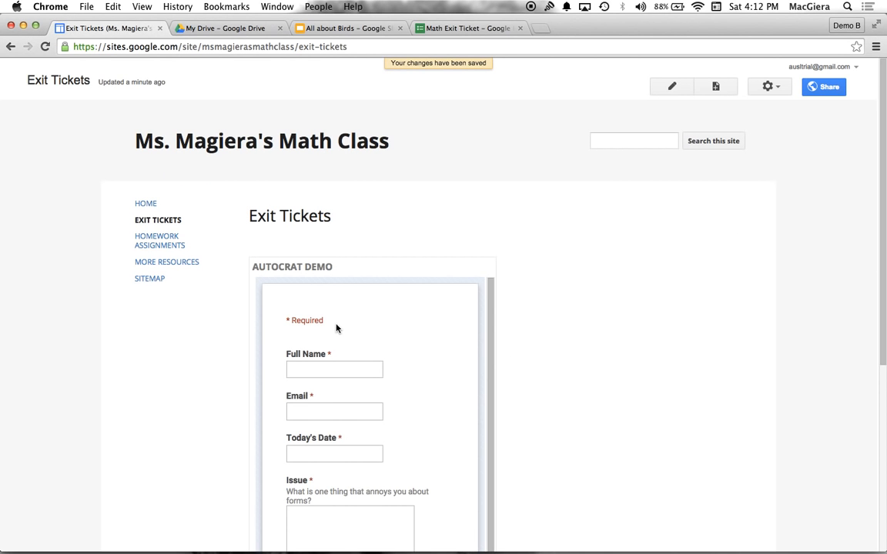
pyautogui.scroll(-5, 335, 328)
pyautogui.scroll(4, 336, 326)
pyautogui.scroll(-4, 246, 363)
pyautogui.scroll(4, 245, 362)
pyautogui.scroll(-3, 344, 271)
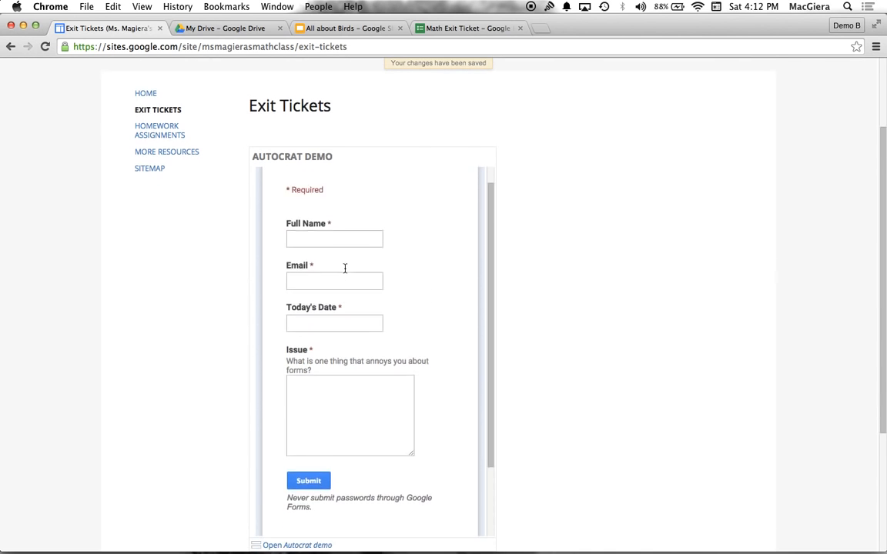
pyautogui.scroll(3, 345, 268)
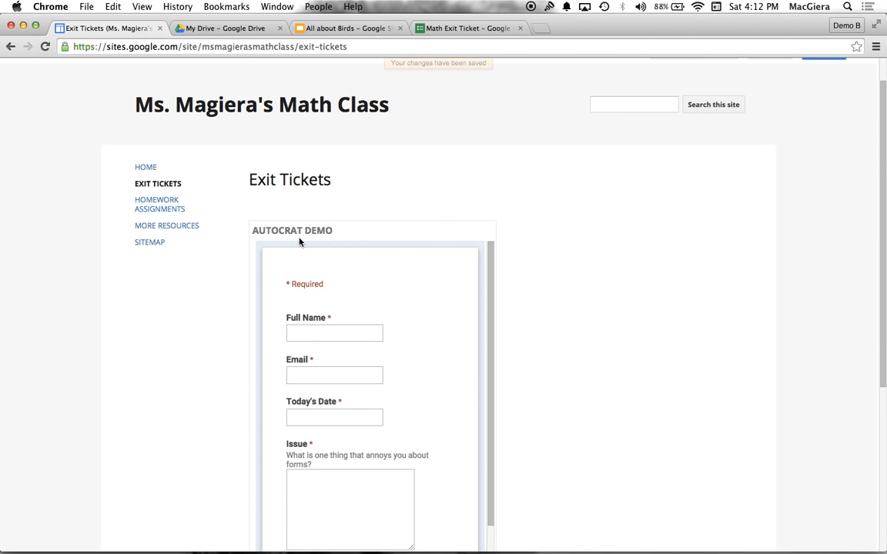
pyautogui.click(231, 29)
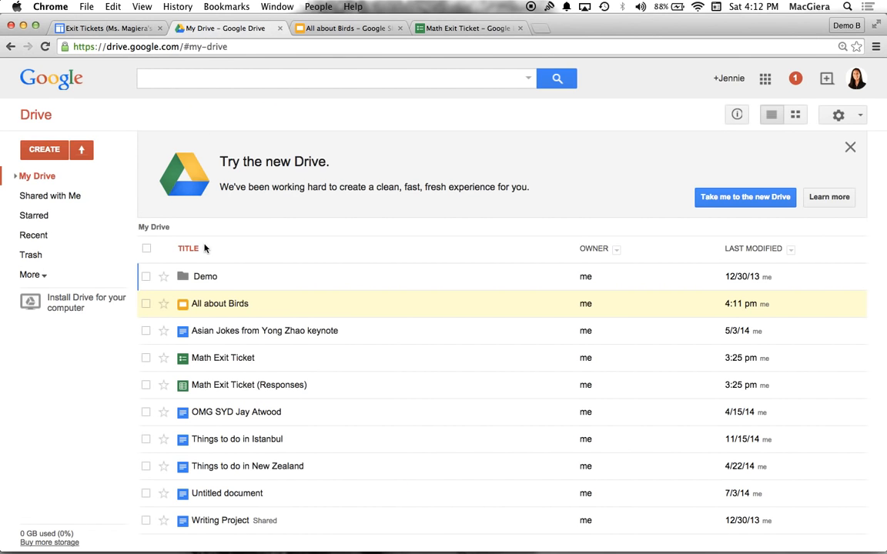
pyautogui.click(44, 150)
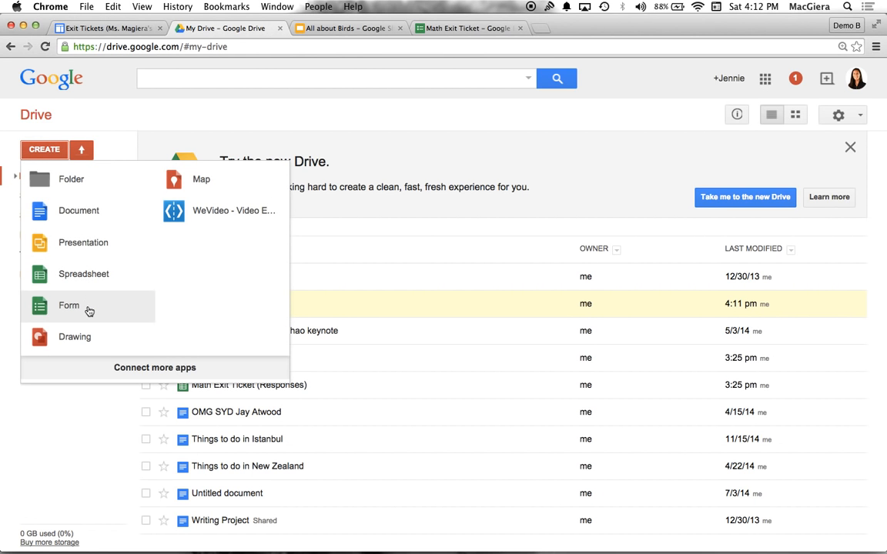
pyautogui.click(105, 29)
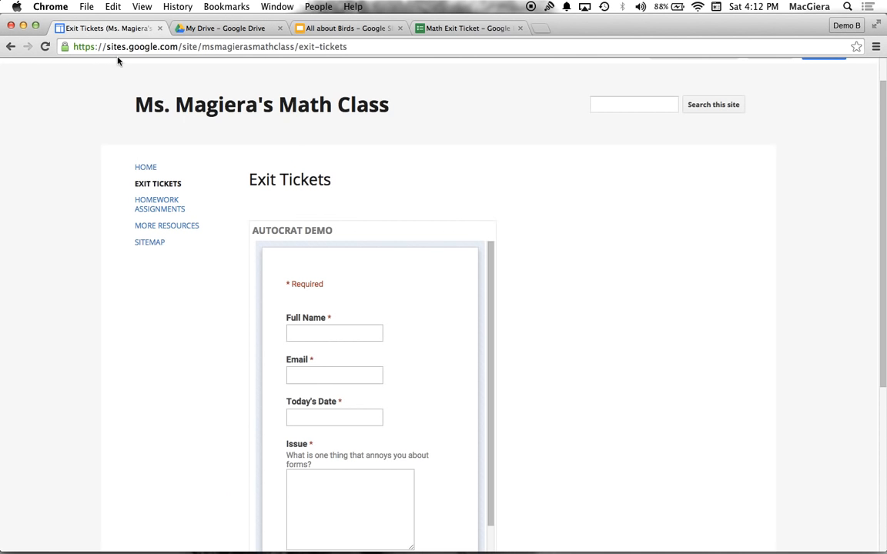
# Edit the site layout to show the horizontal navigation and hide the sidebar
pyautogui.scroll(2, 323, 223)
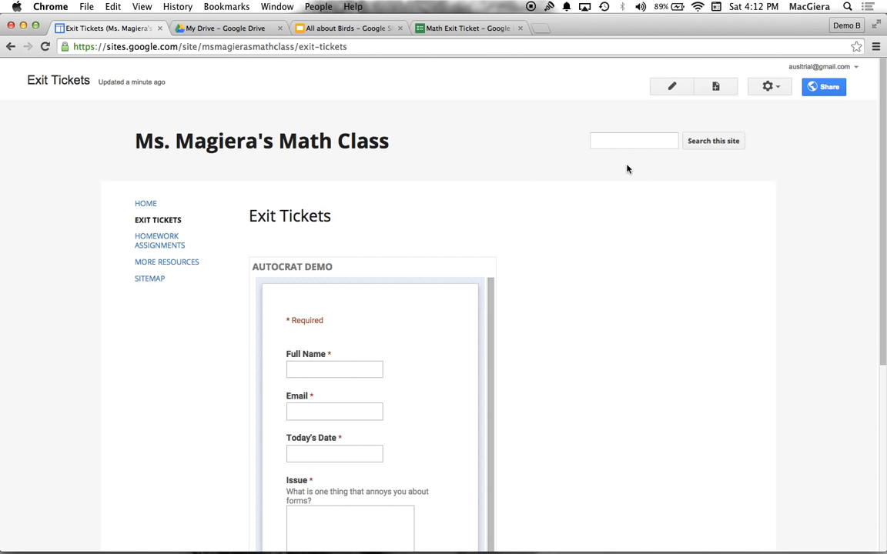
pyautogui.click(772, 87)
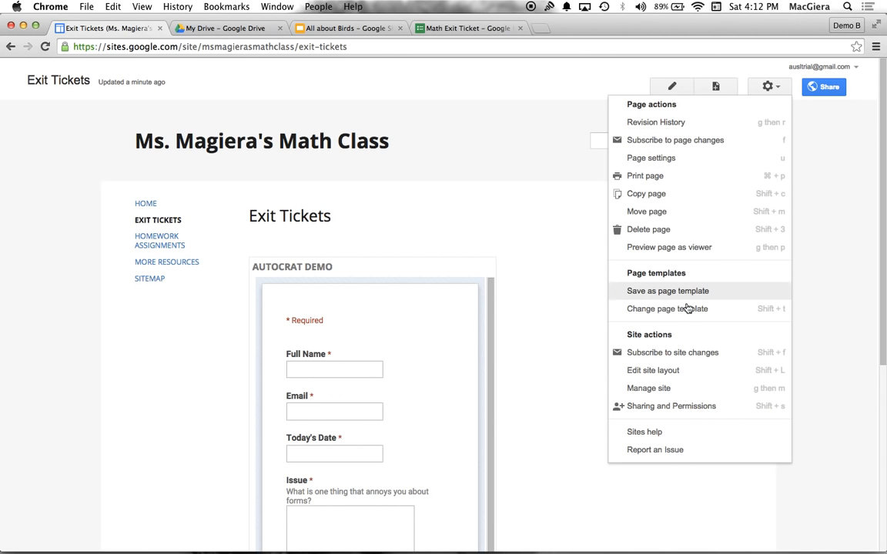
pyautogui.click(674, 372)
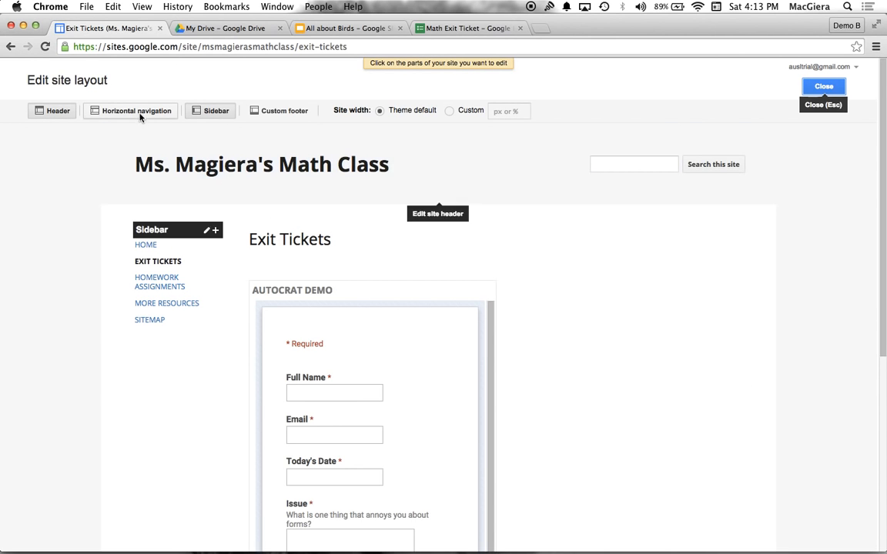
pyautogui.click(136, 111)
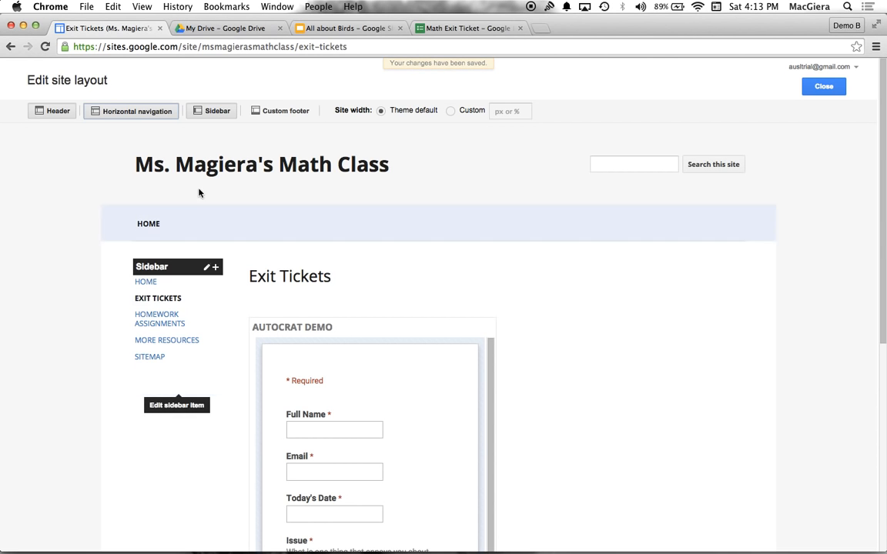
pyautogui.click(213, 112)
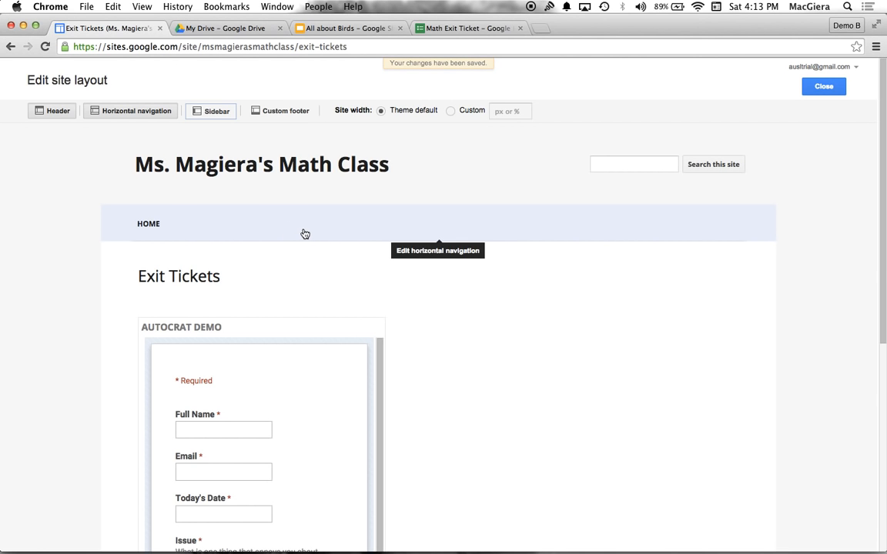
pyautogui.click(210, 109)
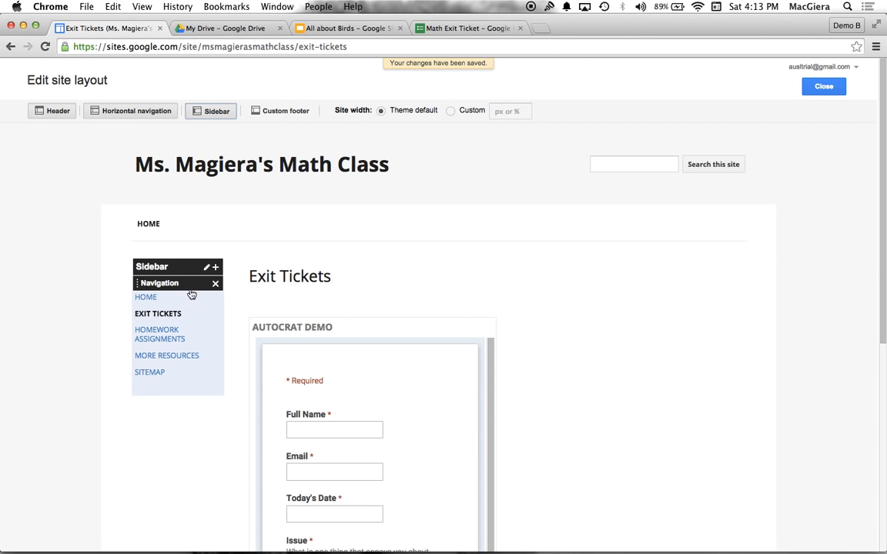
pyautogui.click(206, 117)
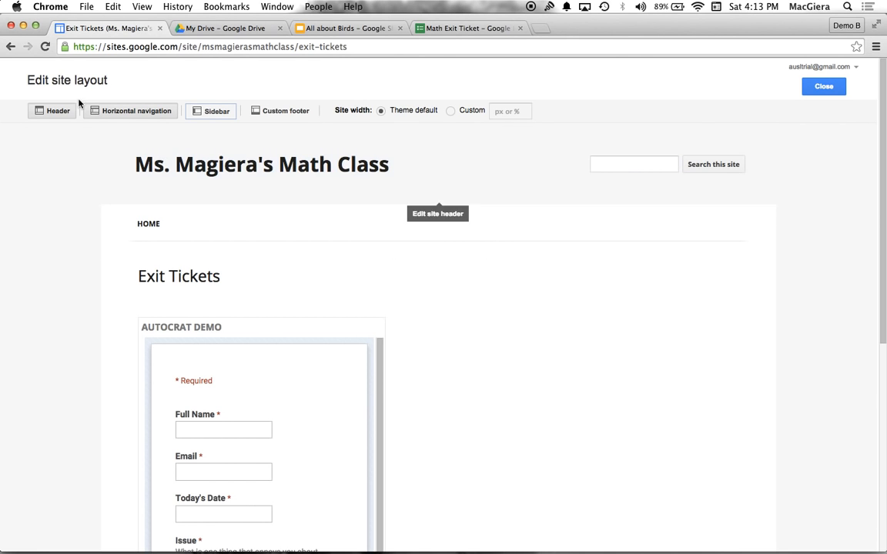
# Add the Homework Assignments, More resources and Exit Tickets pages to the horizontal navigation after Home
pyautogui.click(216, 228)
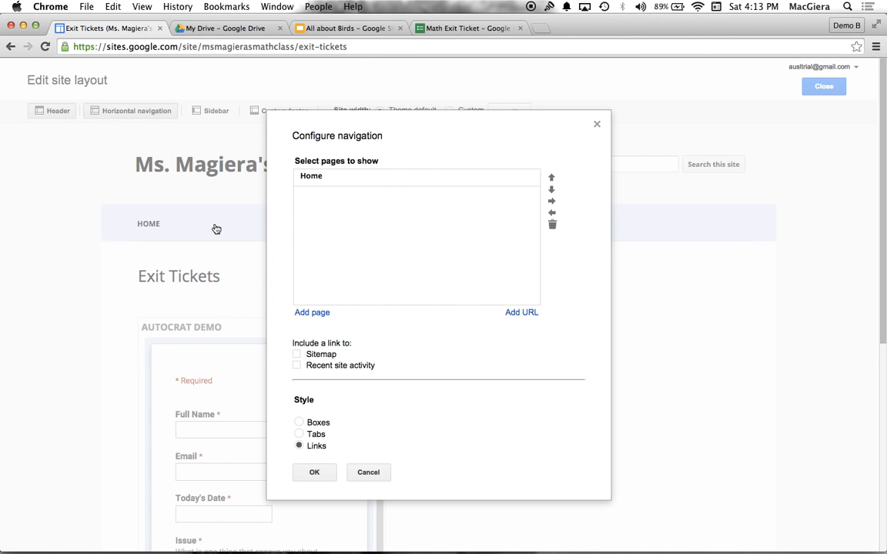
pyautogui.click(305, 314)
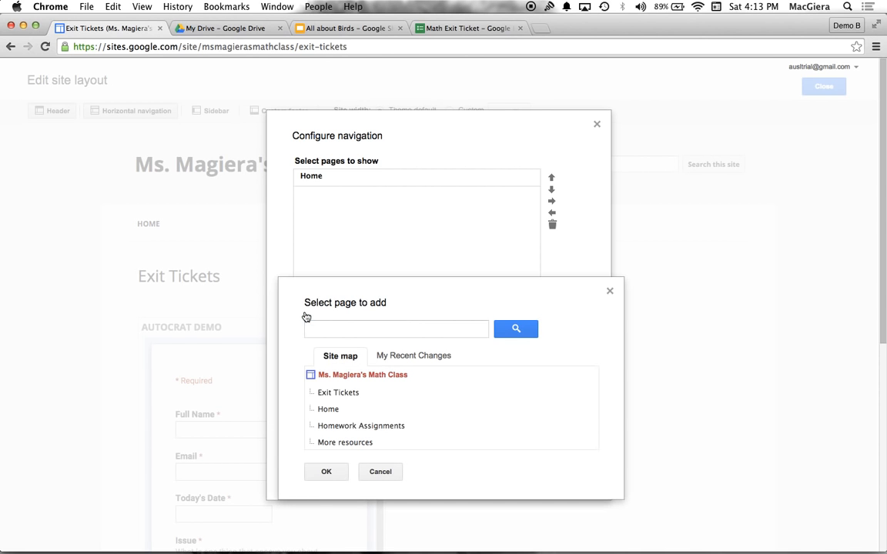
pyautogui.click(324, 425)
pyautogui.click(325, 471)
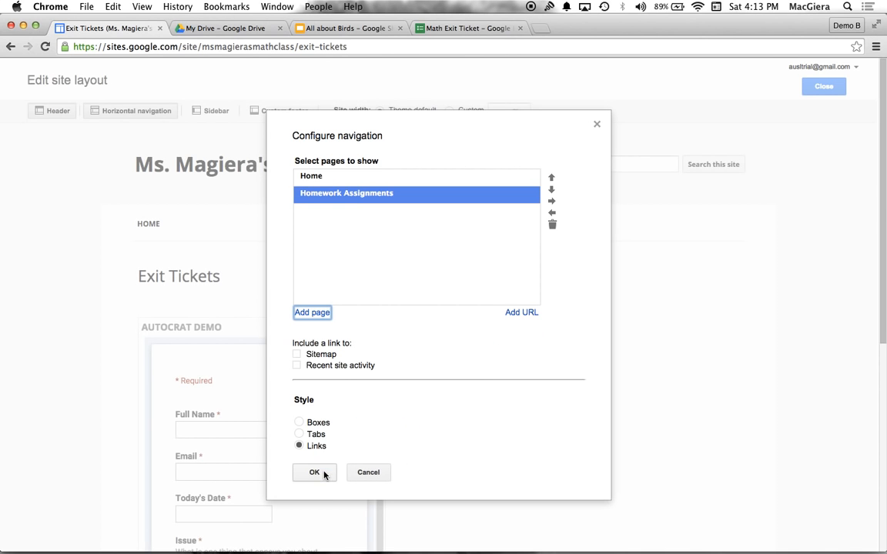
pyautogui.click(304, 314)
pyautogui.scroll(-1, 338, 370)
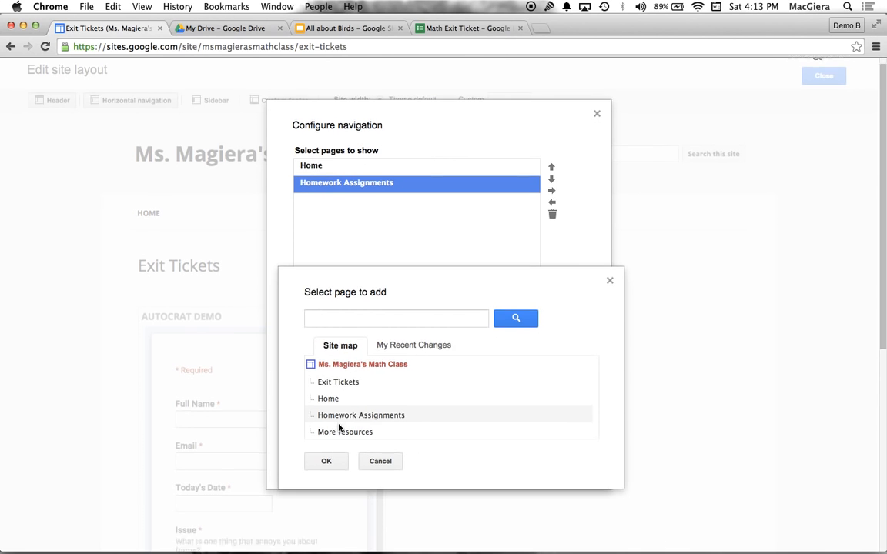
pyautogui.click(336, 417)
pyautogui.click(327, 445)
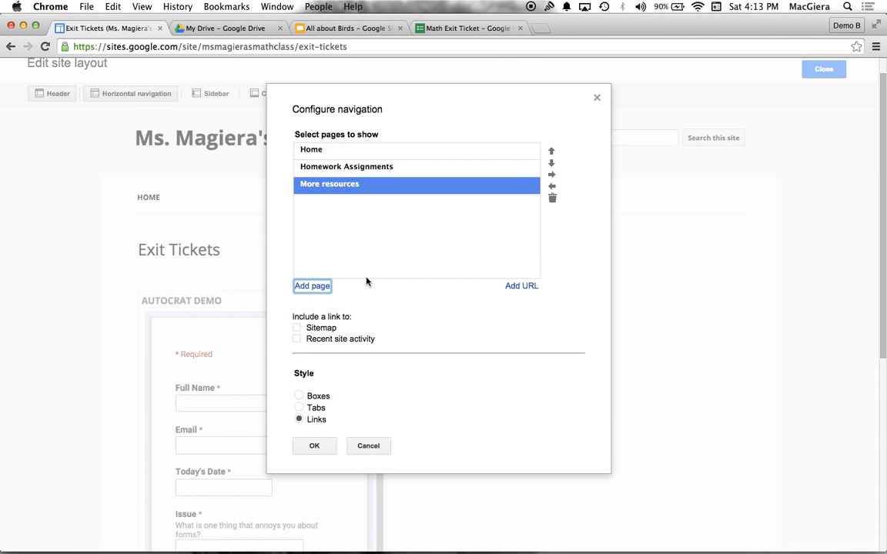
pyautogui.click(311, 286)
pyautogui.click(339, 392)
pyautogui.click(325, 471)
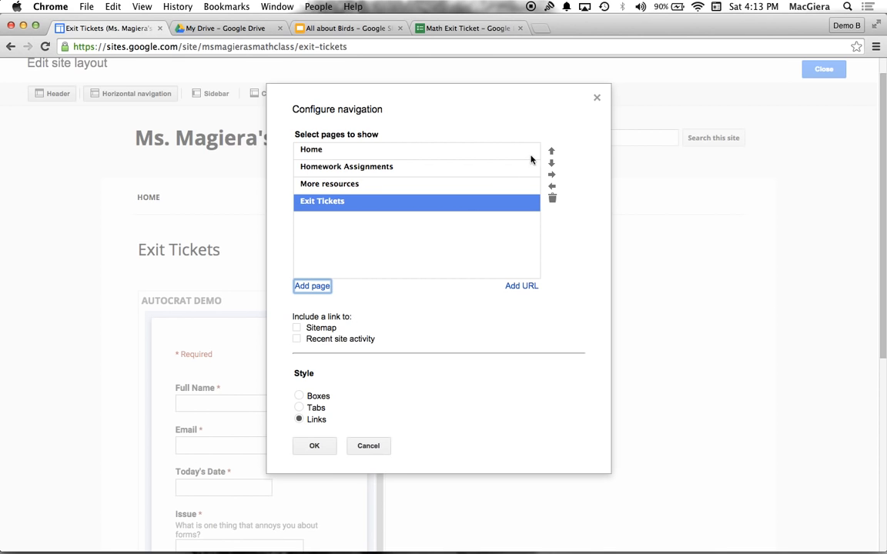
# Reorder the navigation pages so Exit Tickets sits between Homework Assignments and More resources
pyautogui.click(551, 153)
pyautogui.click(551, 154)
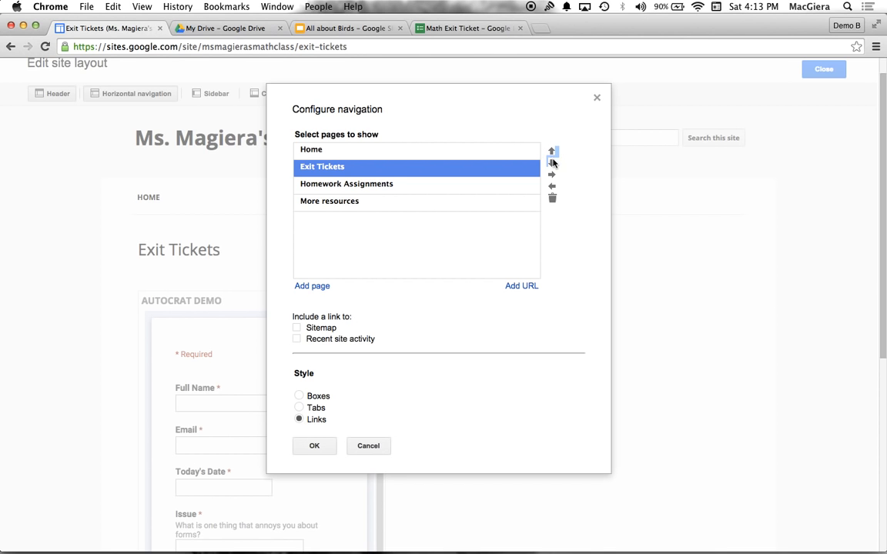
pyautogui.click(551, 162)
pyautogui.click(551, 162)
pyautogui.click(552, 152)
pyautogui.click(551, 153)
pyautogui.click(551, 162)
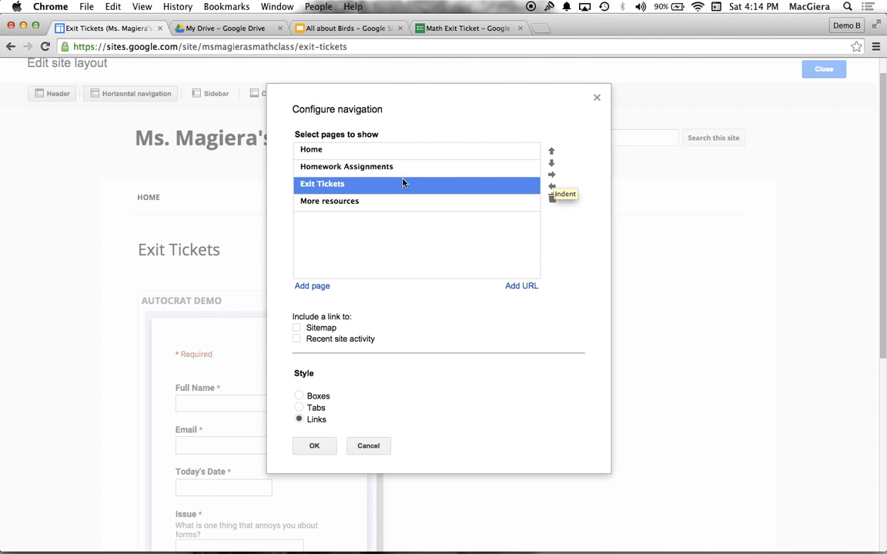
# Place More resources directly below Homework Assignments as an indented sub-item, apply the navigation settings and finish editing the layout
pyautogui.click(391, 207)
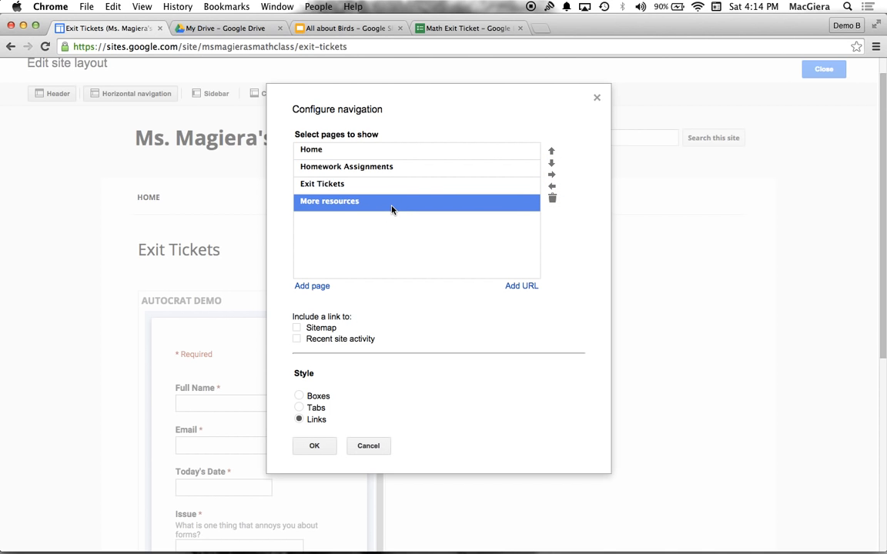
pyautogui.click(550, 152)
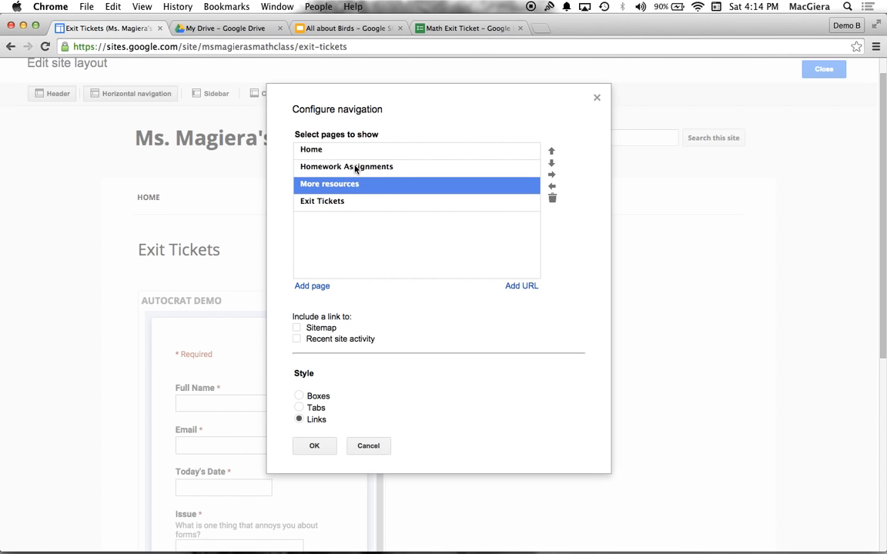
pyautogui.click(551, 177)
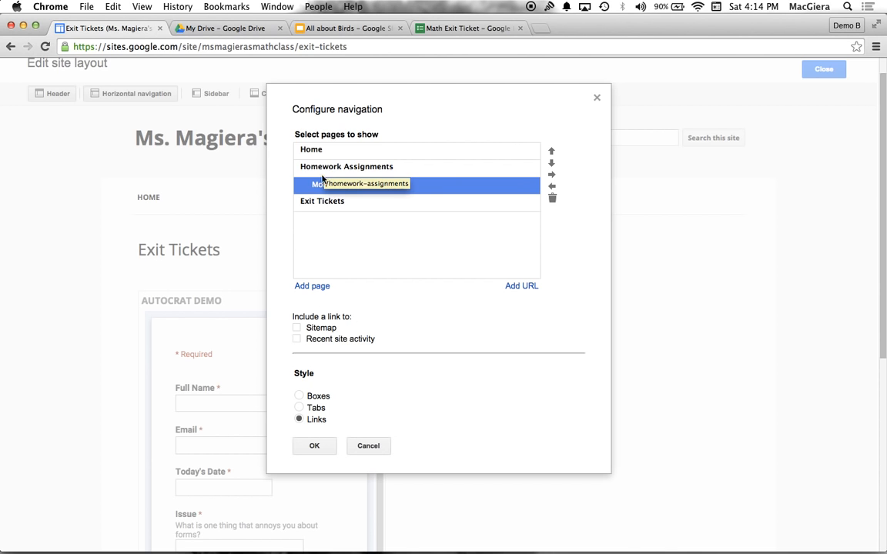
pyautogui.click(311, 451)
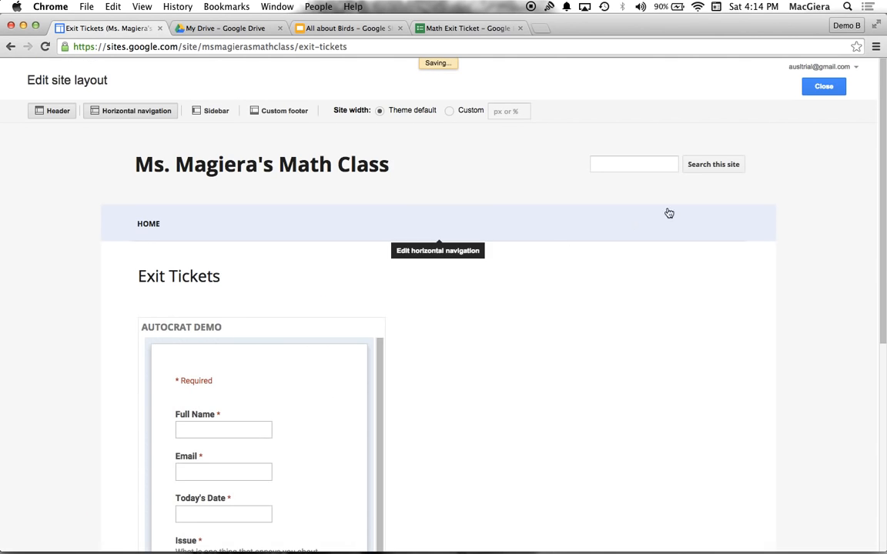
pyautogui.click(836, 86)
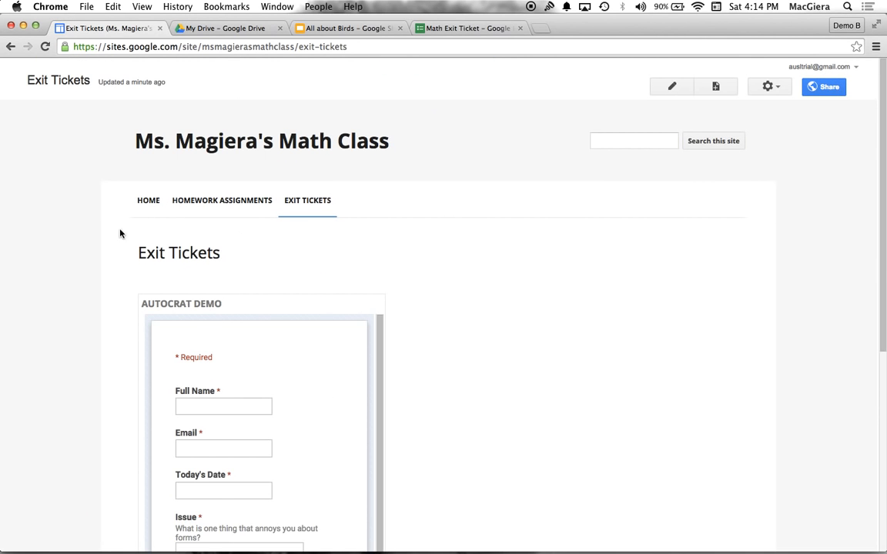
# Test the horizontal navigation by following the More resources sub-item under Homework Assignments and the Exit Tickets link
pyautogui.moveTo(191, 209)
pyautogui.click(191, 230)
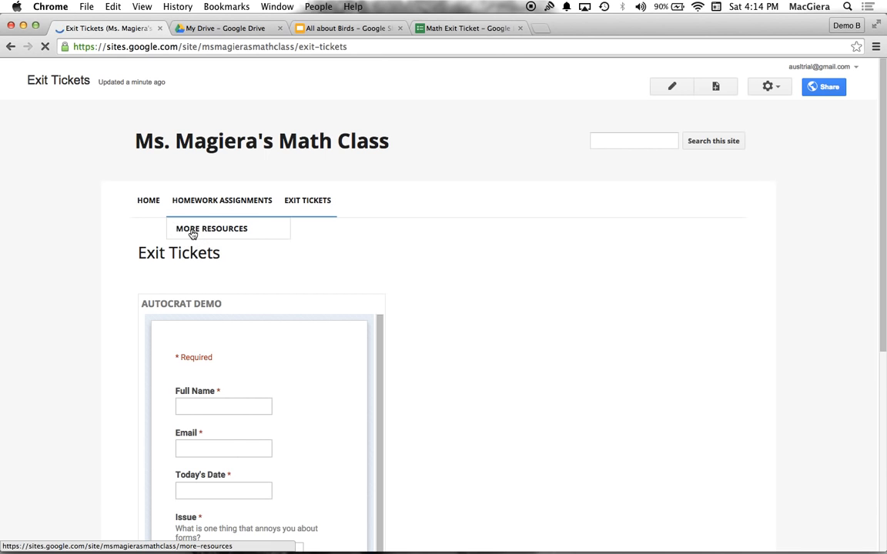
pyautogui.click(296, 201)
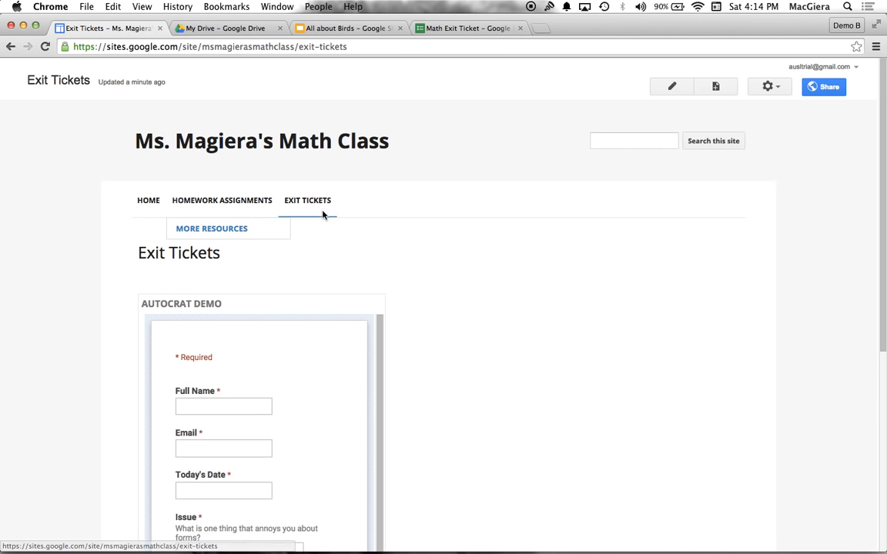
pyautogui.click(329, 267)
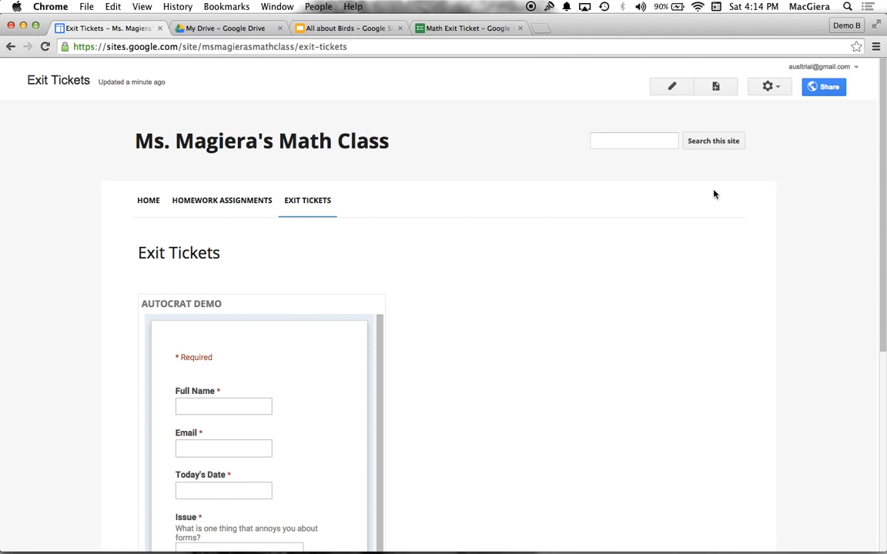
# Create a top-level page named Student Work with the Web Page template
pyautogui.click(722, 91)
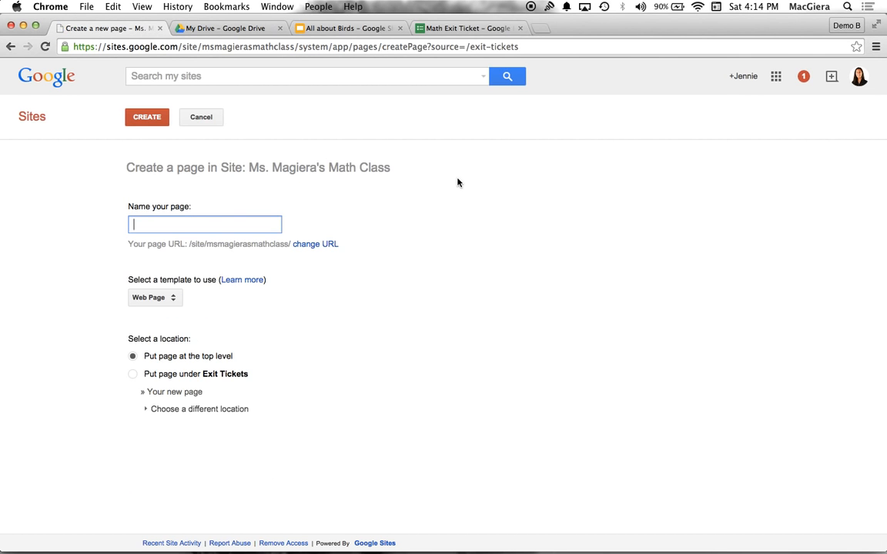
pyautogui.write('Student Work')
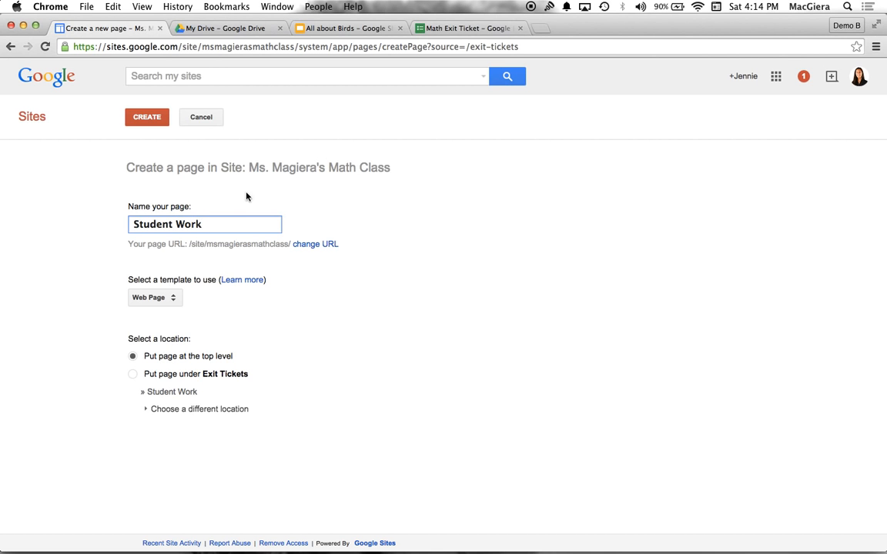
pyautogui.click(145, 115)
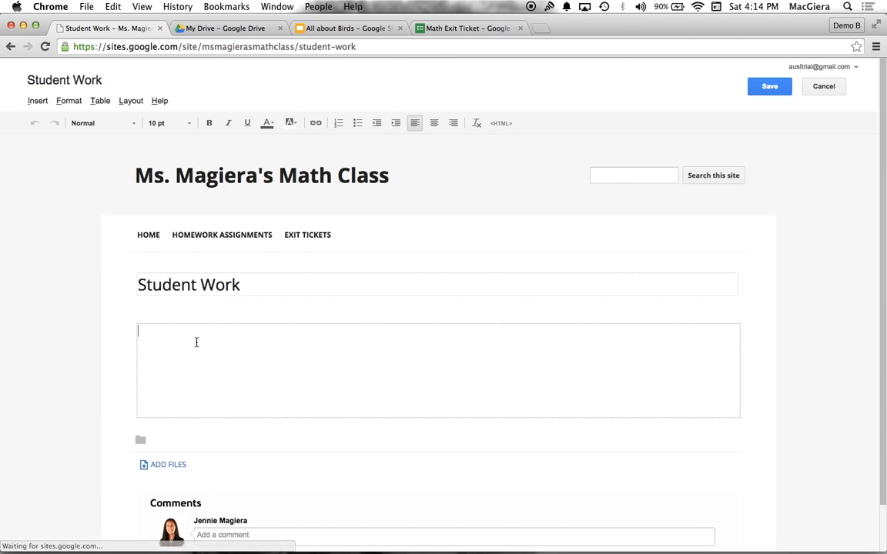
# Fill the Student Work page body with four lines of random placeholder text and save the page
pyautogui.click(38, 101)
pyautogui.moveTo(354, 215)
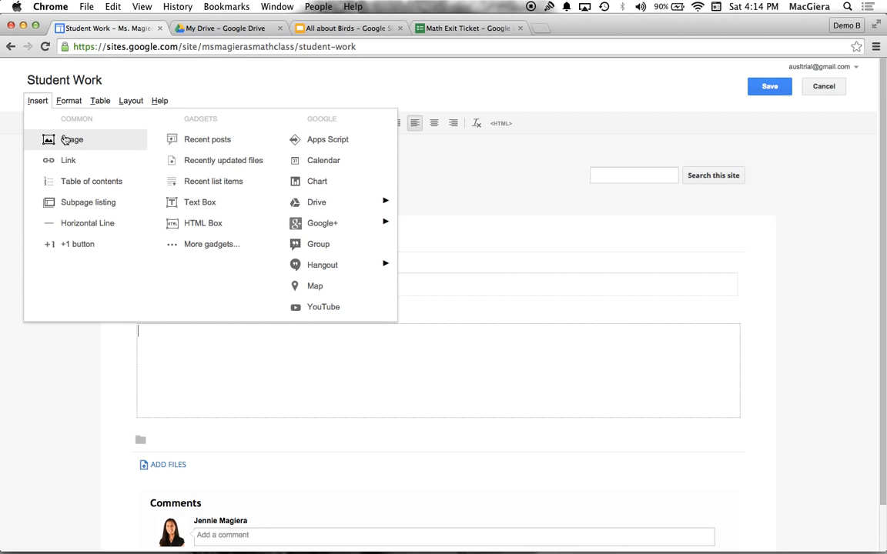
pyautogui.click(214, 383)
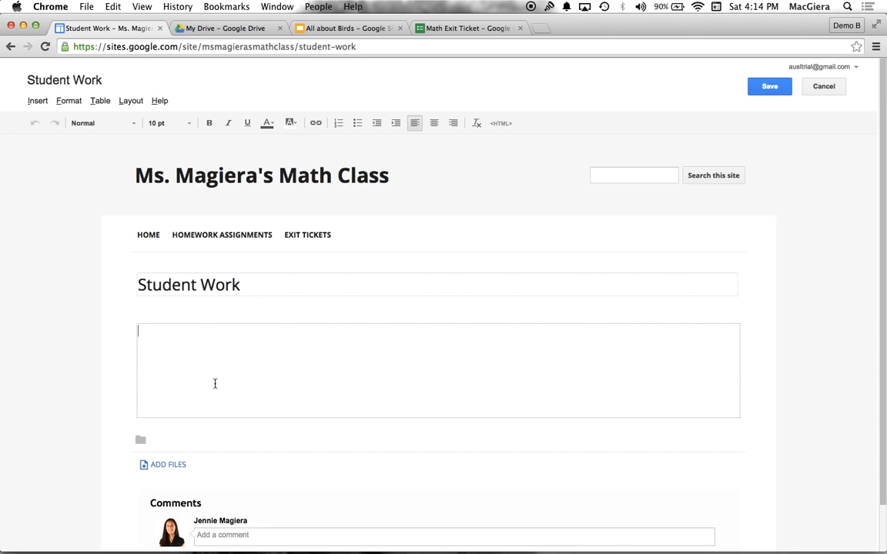
pyautogui.write(";lsdkf';alskdf;lkasd")
pyautogui.press('Return')
pyautogui.write('falksdjfl;aksjdflk;jasd ')
pyautogui.write('flkjs')
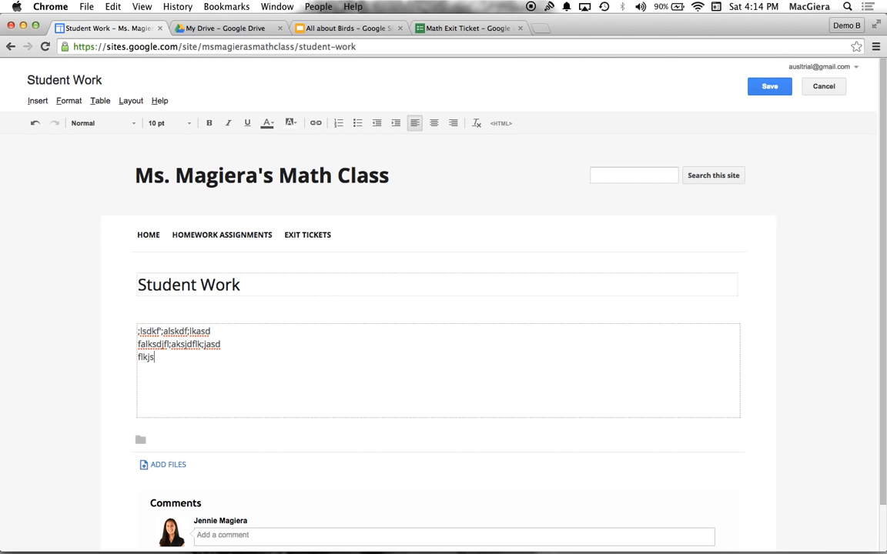
pyautogui.write('d;lfkjasl;kdjfa')
pyautogui.press('Return')
pyautogui.write('slkajsdl;fkjadkls;f')
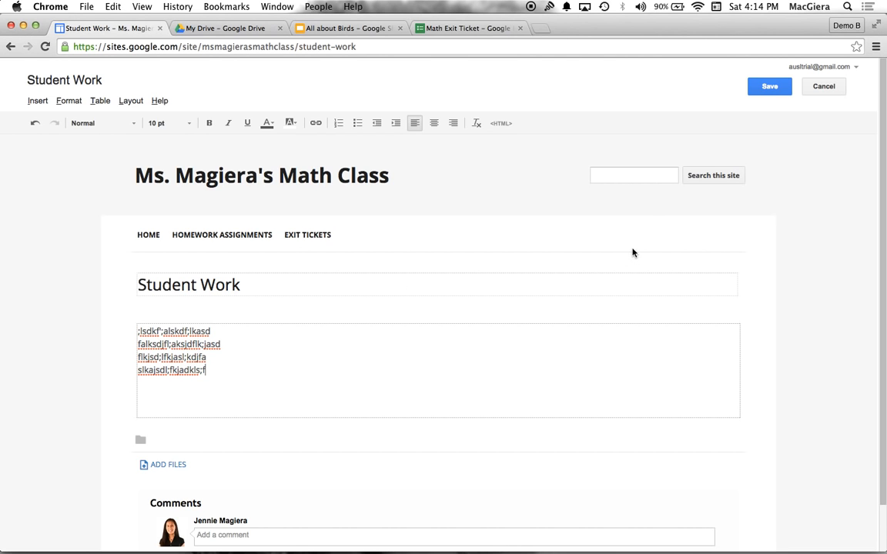
pyautogui.click(769, 87)
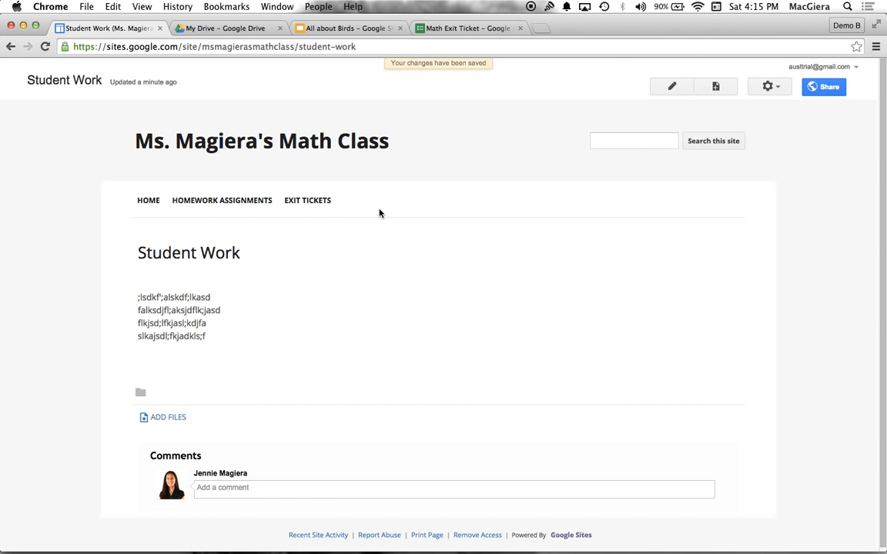
# Add the Student Work page to the horizontal navigation, apply the navigation settings and finish editing the site layout
pyautogui.click(772, 88)
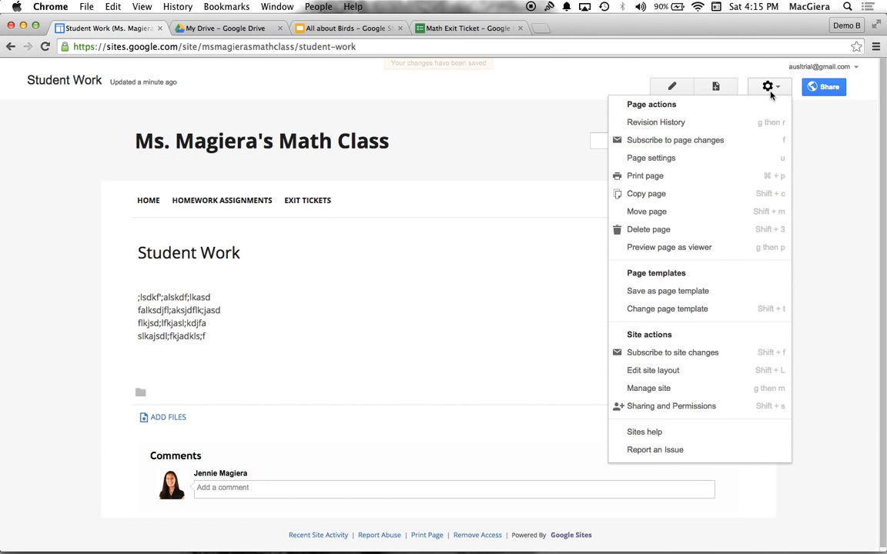
pyautogui.click(627, 371)
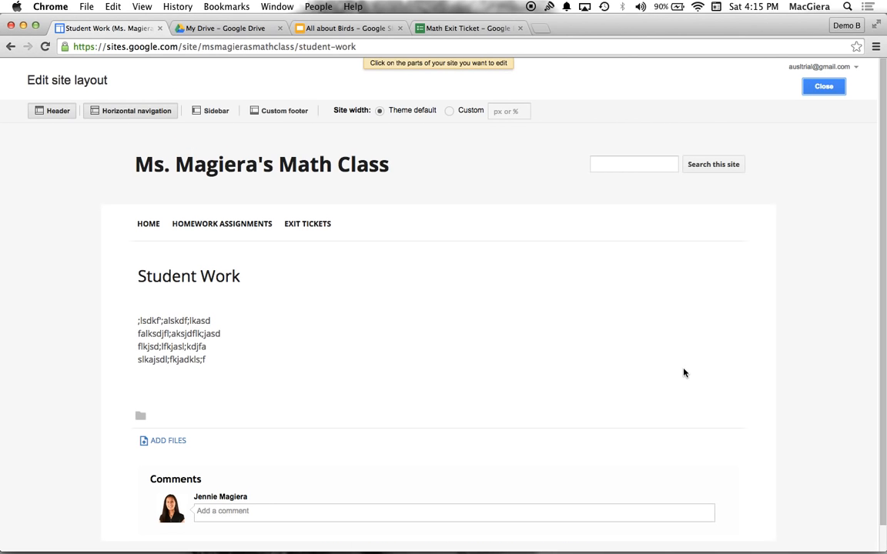
pyautogui.click(466, 228)
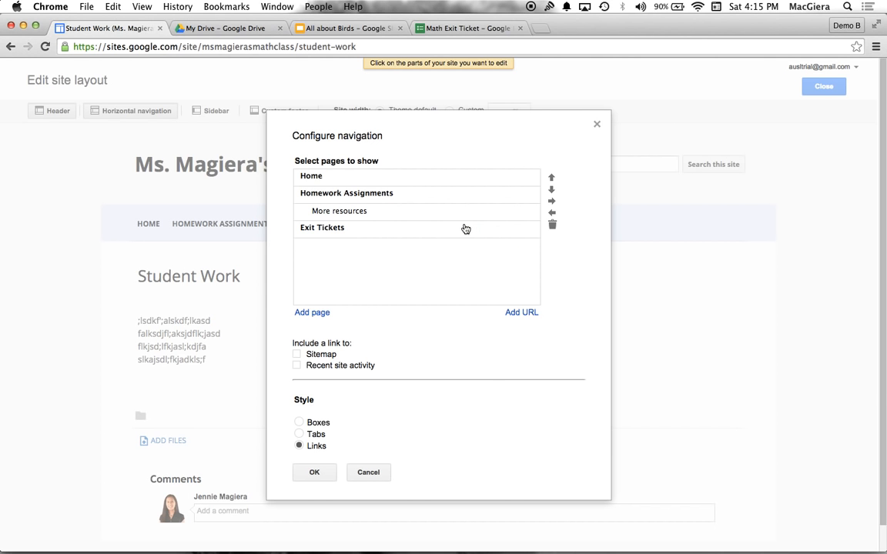
pyautogui.click(311, 312)
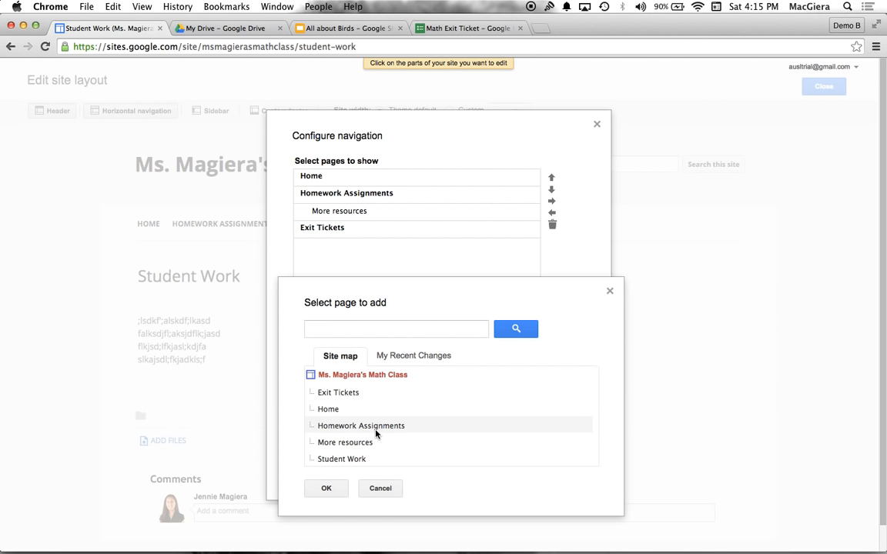
pyautogui.scroll(-1, 339, 400)
pyautogui.click(343, 429)
pyautogui.click(326, 462)
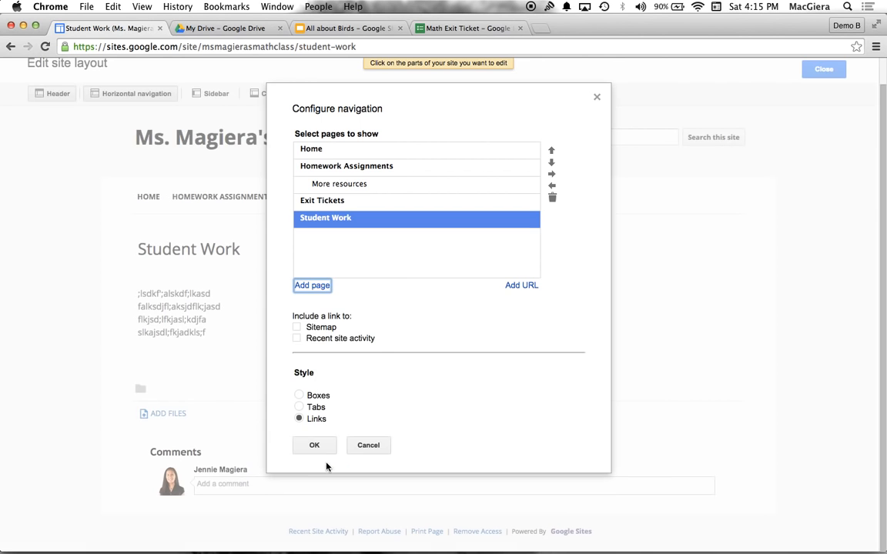
pyautogui.click(316, 446)
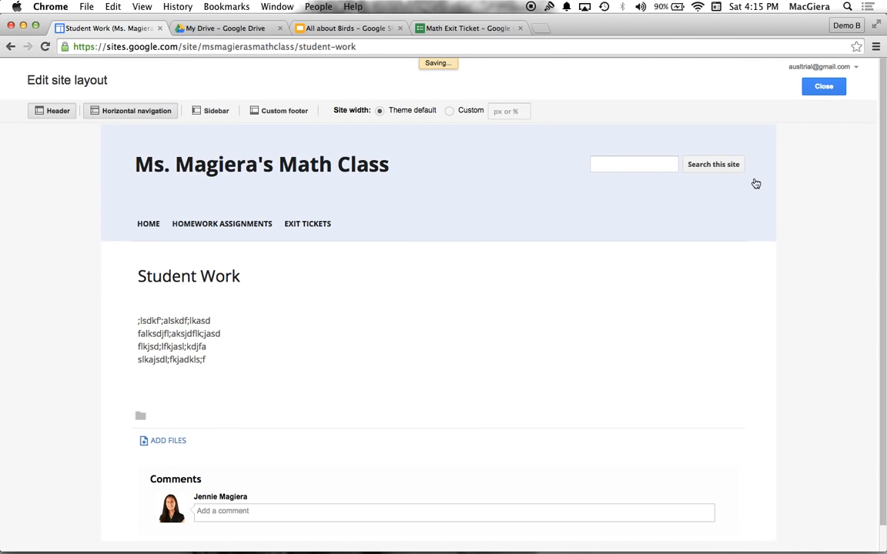
pyautogui.click(835, 84)
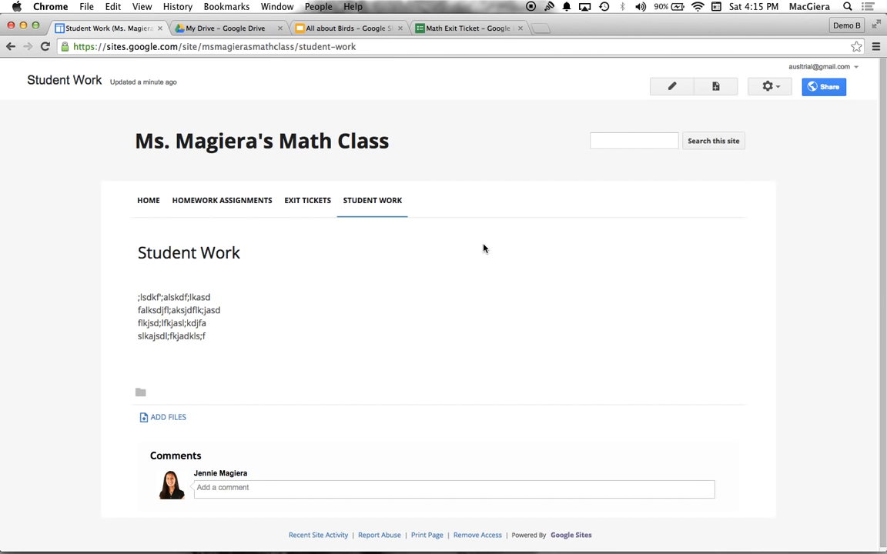
# In the site's theme, color and font settings, set the entire page's background color to light blue
pyautogui.click(770, 86)
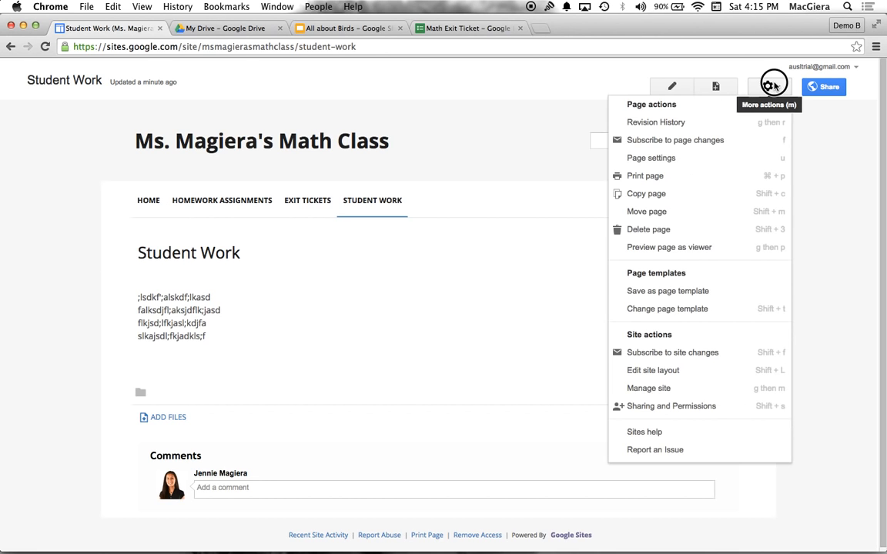
pyautogui.click(649, 388)
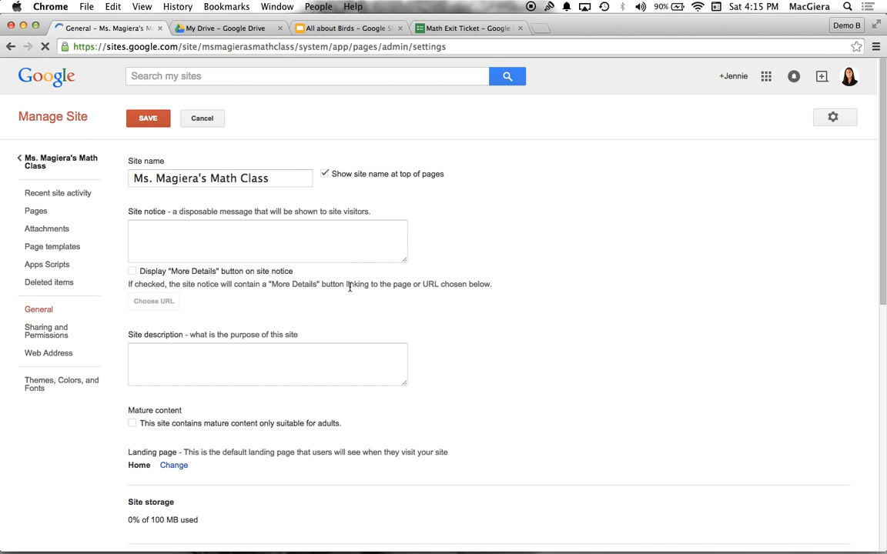
pyautogui.click(36, 389)
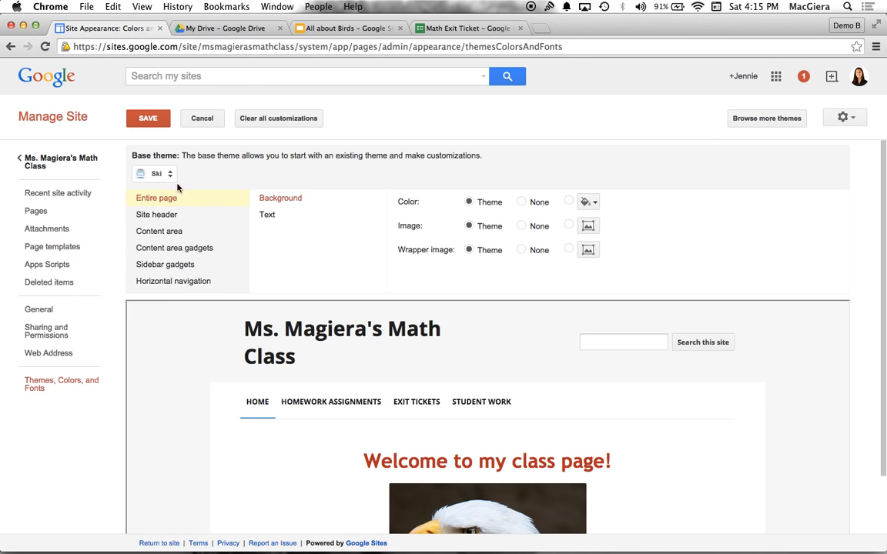
pyautogui.click(589, 202)
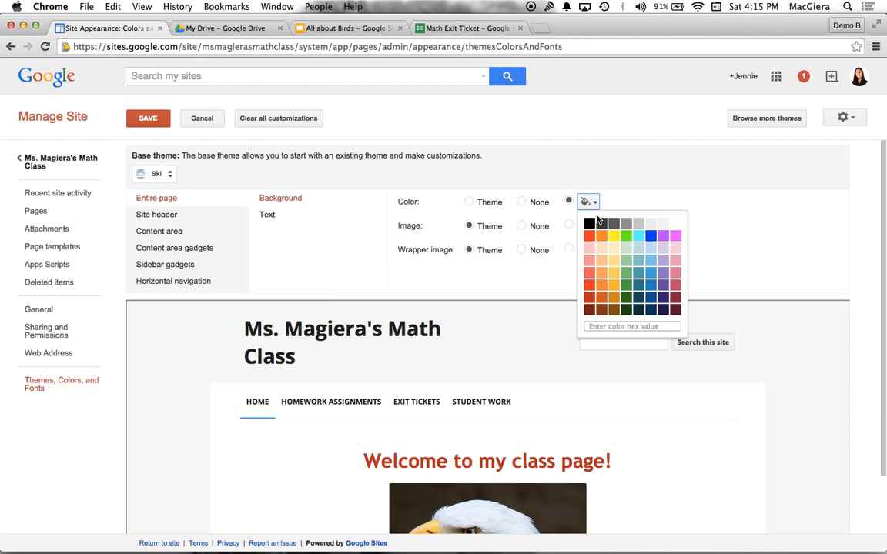
pyautogui.click(652, 262)
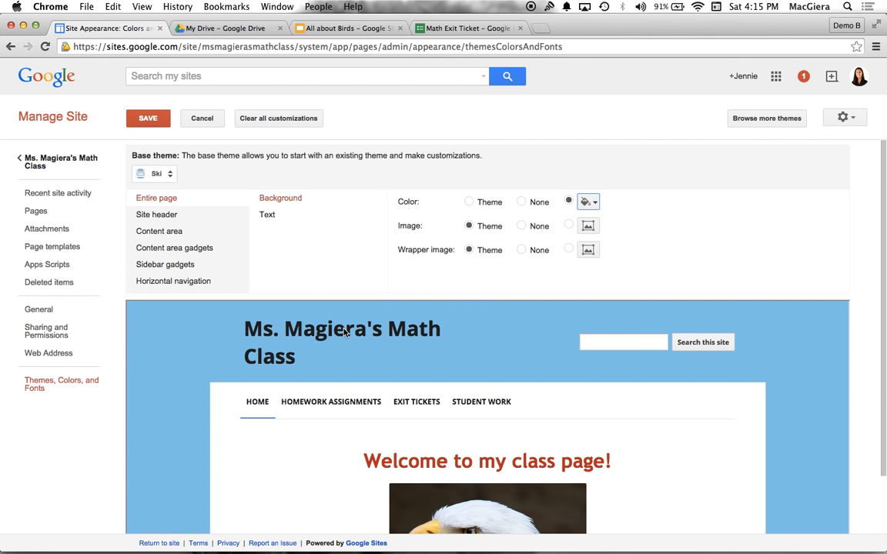
# Set the site header's background color to orange
pyautogui.click(269, 213)
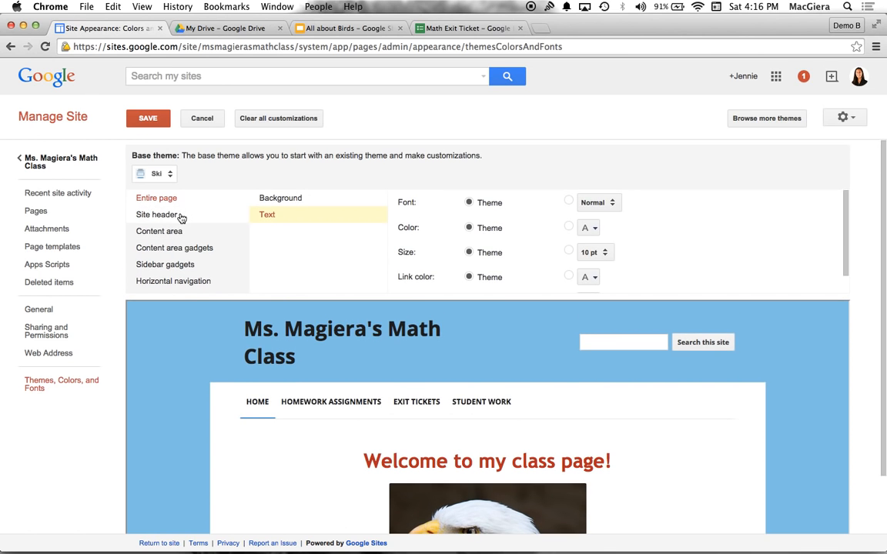
pyautogui.click(181, 217)
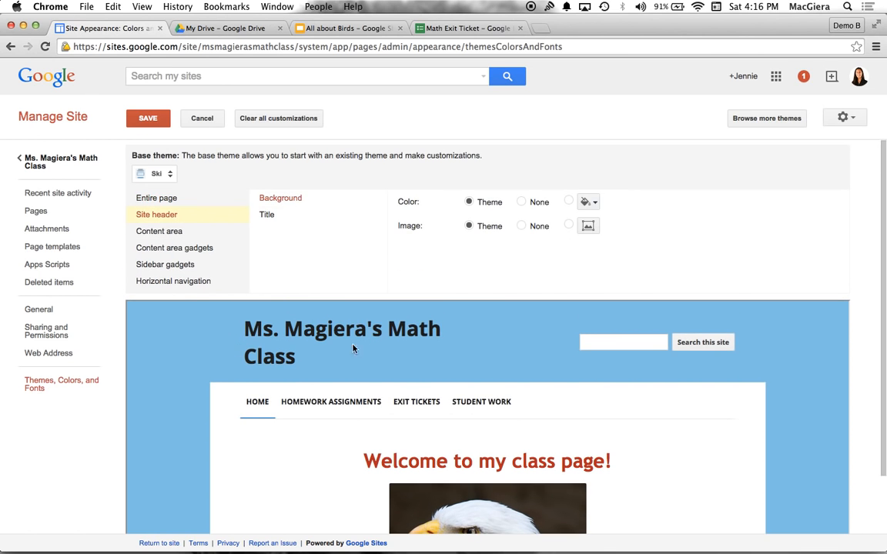
pyautogui.click(594, 205)
pyautogui.click(602, 233)
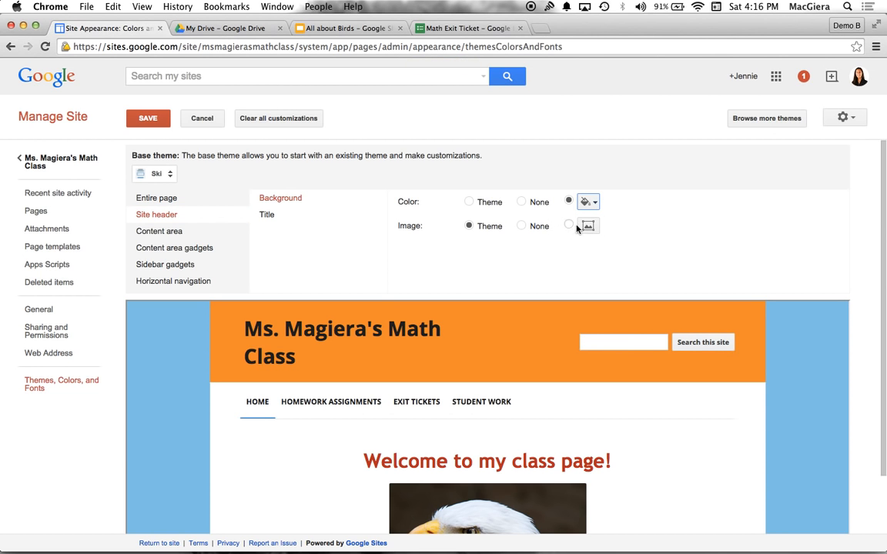
# Save the theme customizations without choosing a header image and return to the site's home page
pyautogui.click(589, 227)
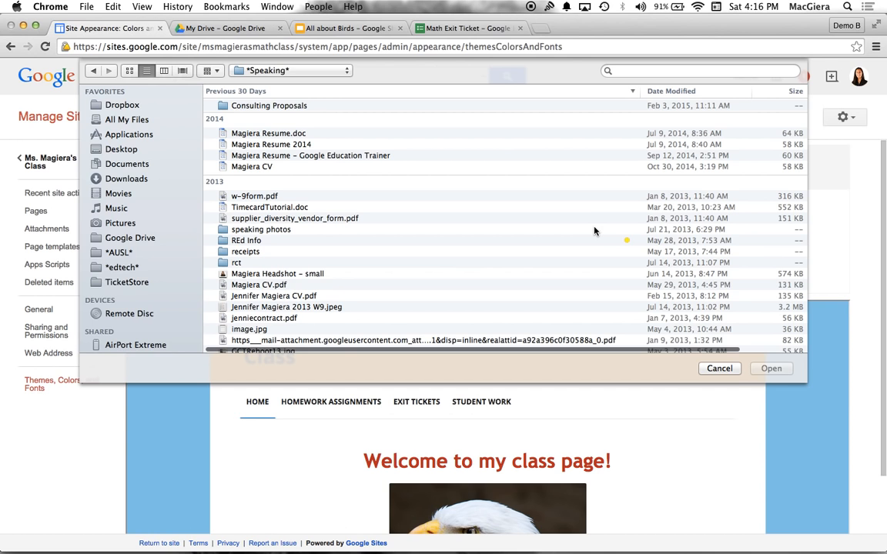
pyautogui.click(719, 368)
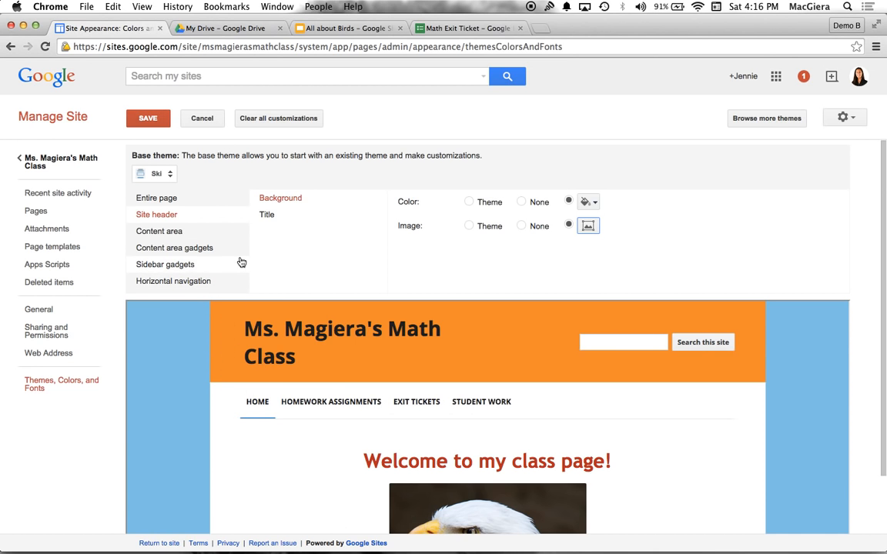
pyautogui.click(148, 118)
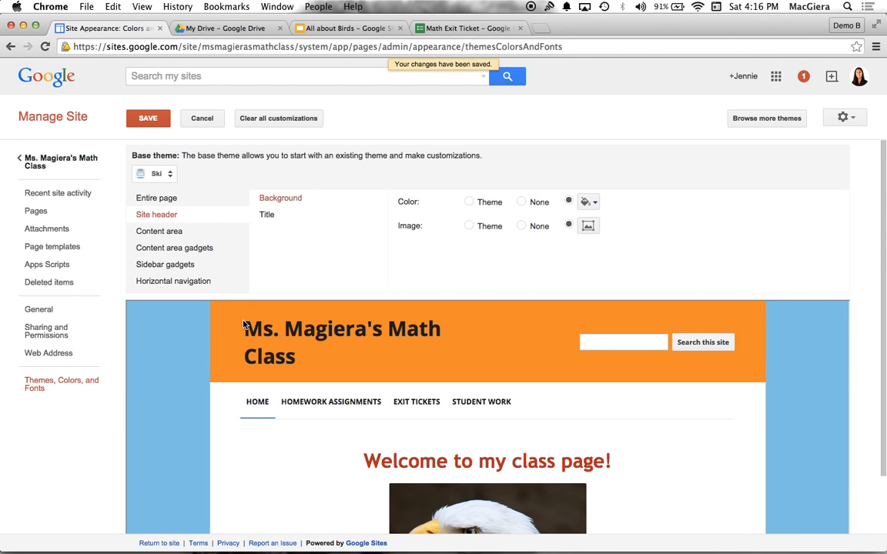
pyautogui.click(38, 164)
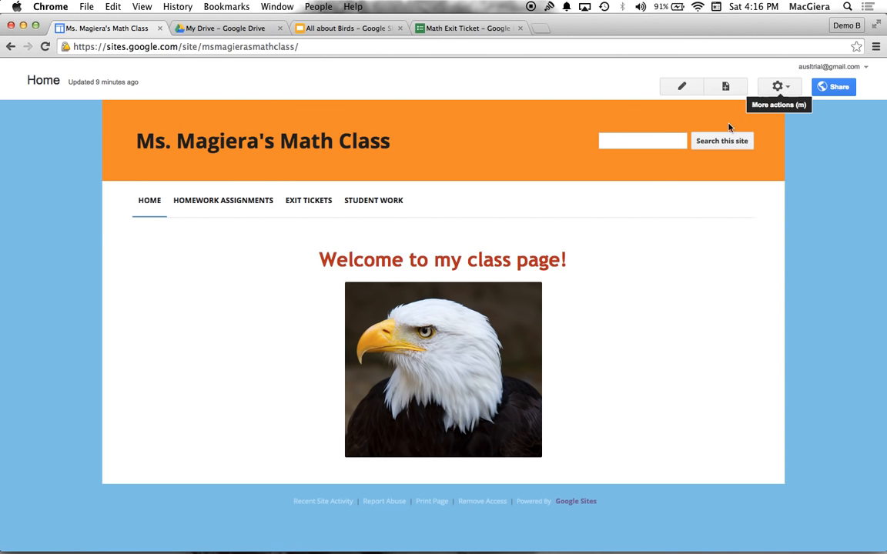
# Load Google in the browser tab holding Google Drive and run an image search for "eagle"
pyautogui.click(239, 28)
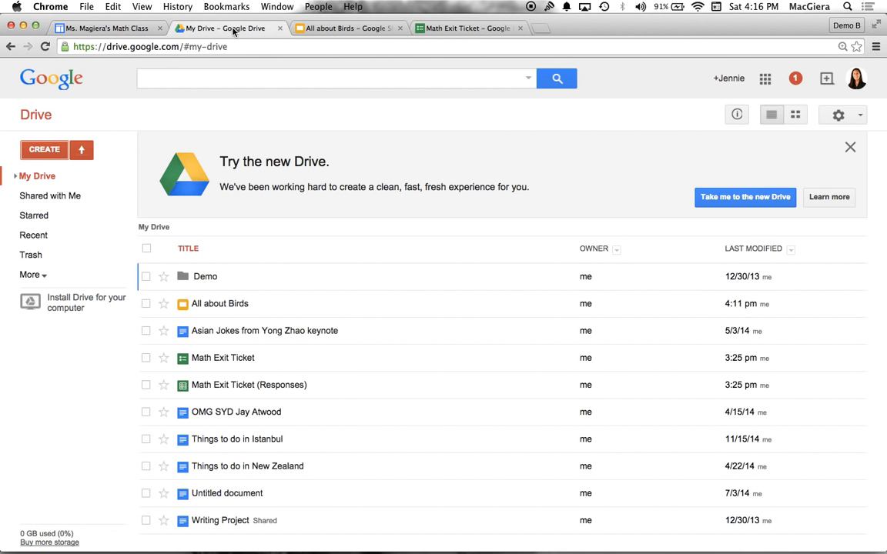
pyautogui.click(231, 47)
pyautogui.write('google')
pyautogui.press('Return')
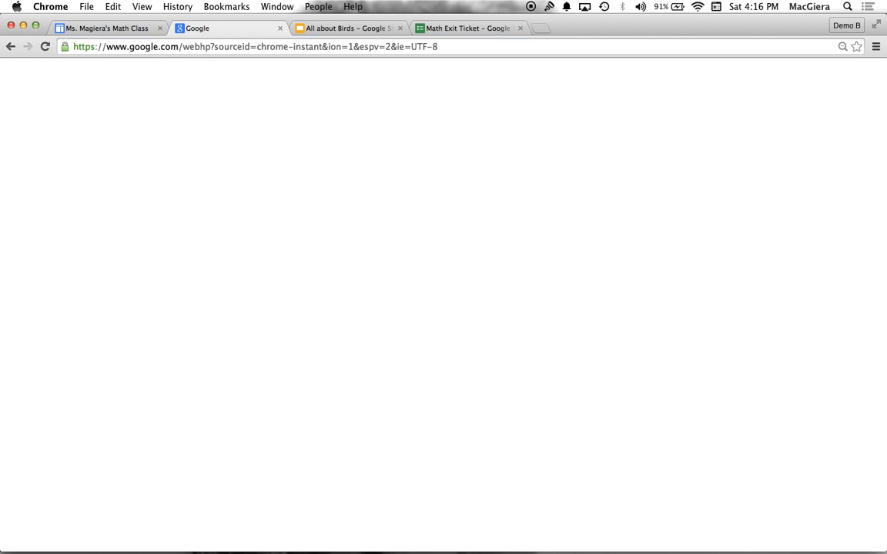
pyautogui.click(93, 158)
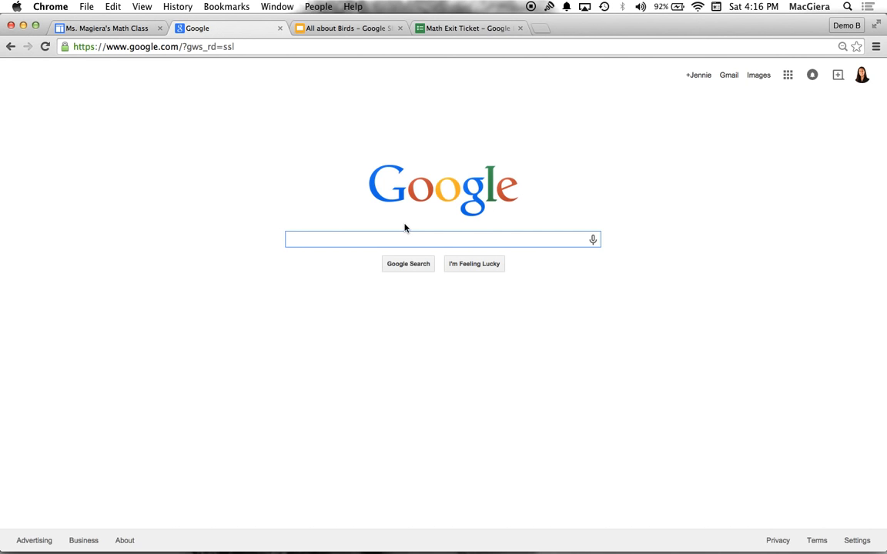
pyautogui.write('eagle')
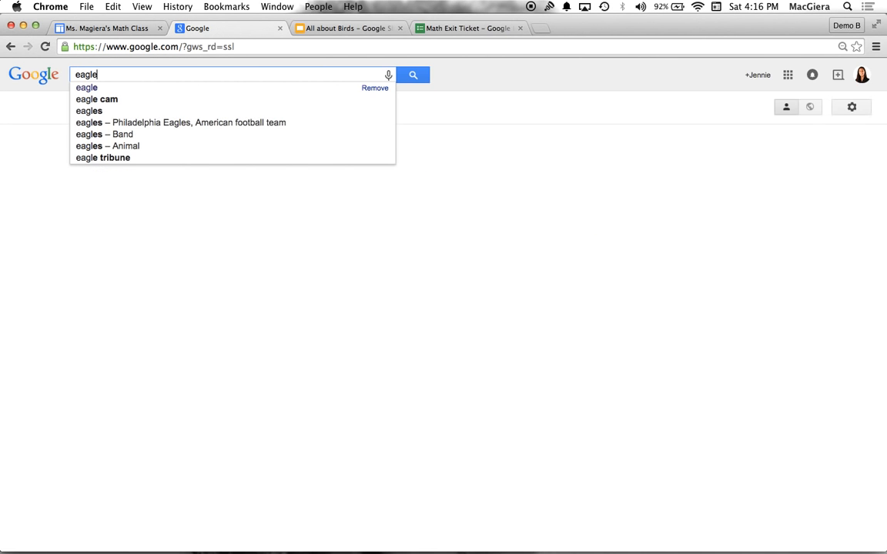
pyautogui.press('Return')
pyautogui.click(114, 108)
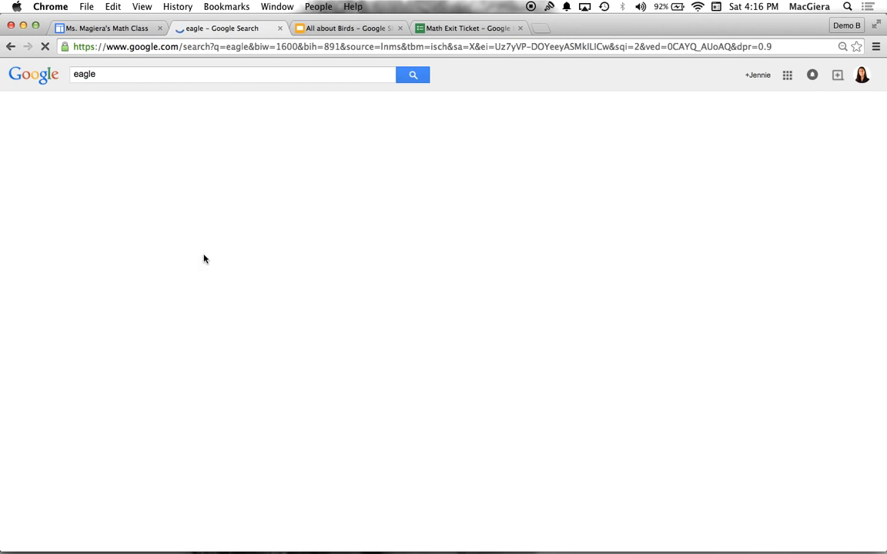
# Open the full-size bald-eagle-wallpapers-flight.jpg image, save it to the Desktop and return to the class site
pyautogui.click(105, 283)
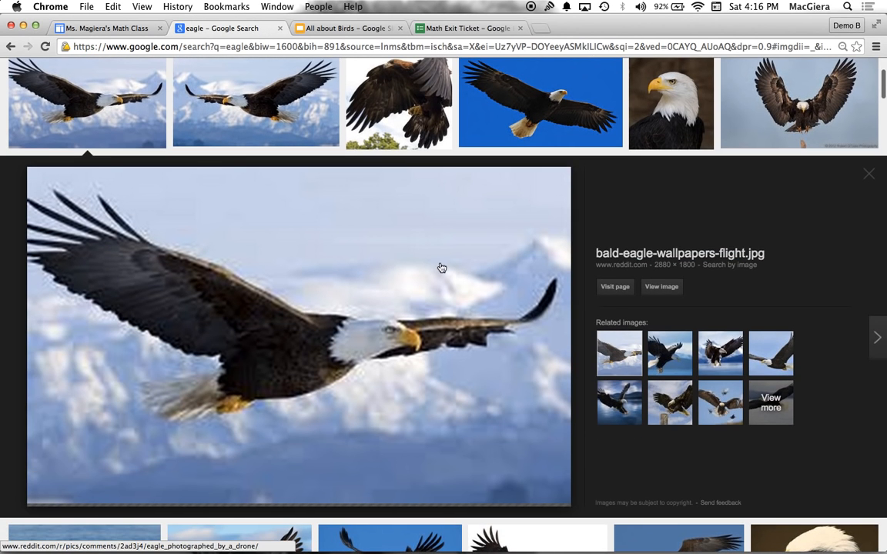
pyautogui.click(661, 288)
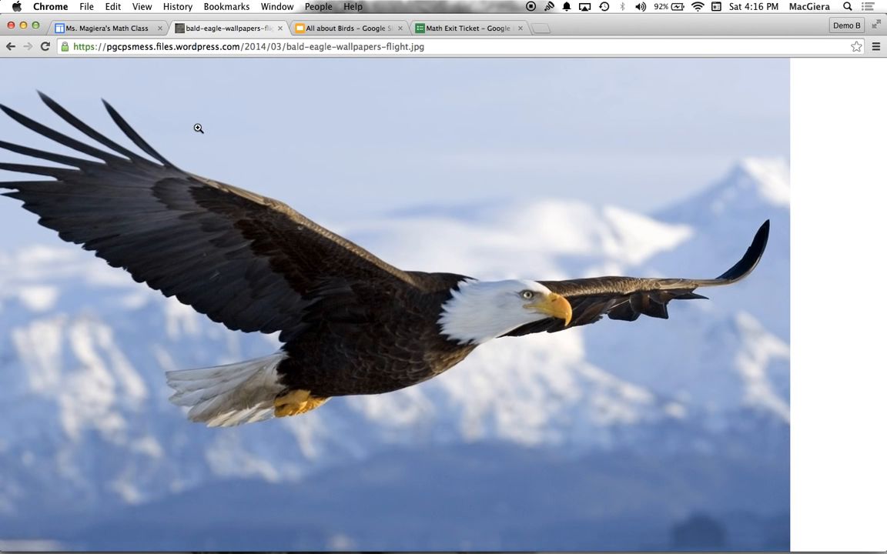
pyautogui.rightClick(193, 127)
pyautogui.click(203, 132)
pyautogui.click(311, 216)
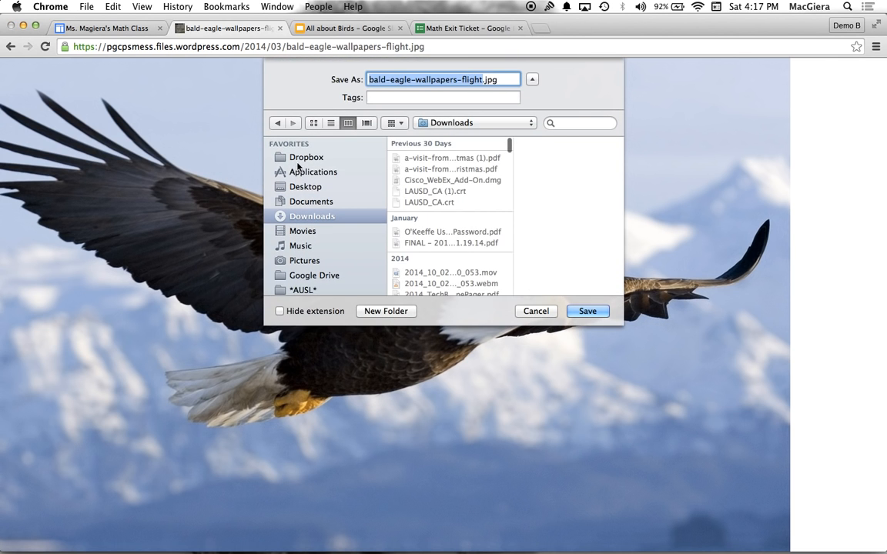
pyautogui.click(303, 187)
pyautogui.press('Return')
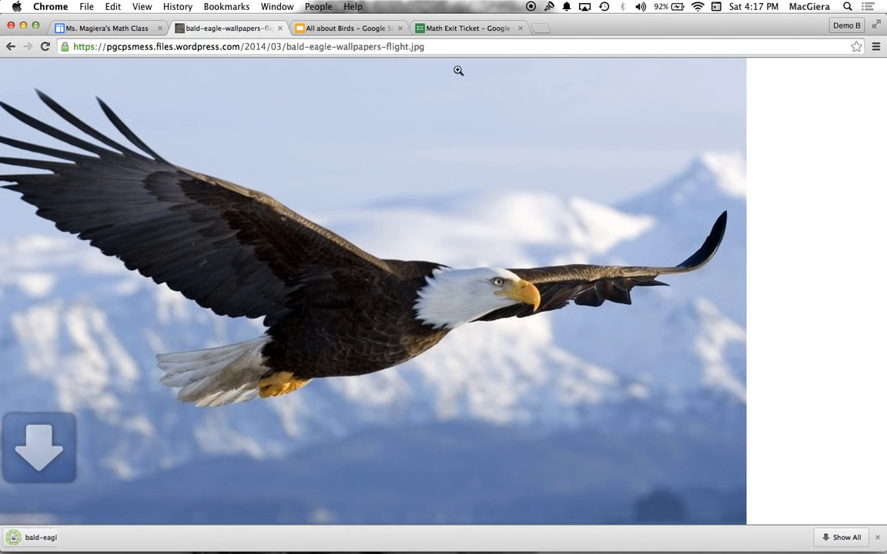
pyautogui.click(115, 28)
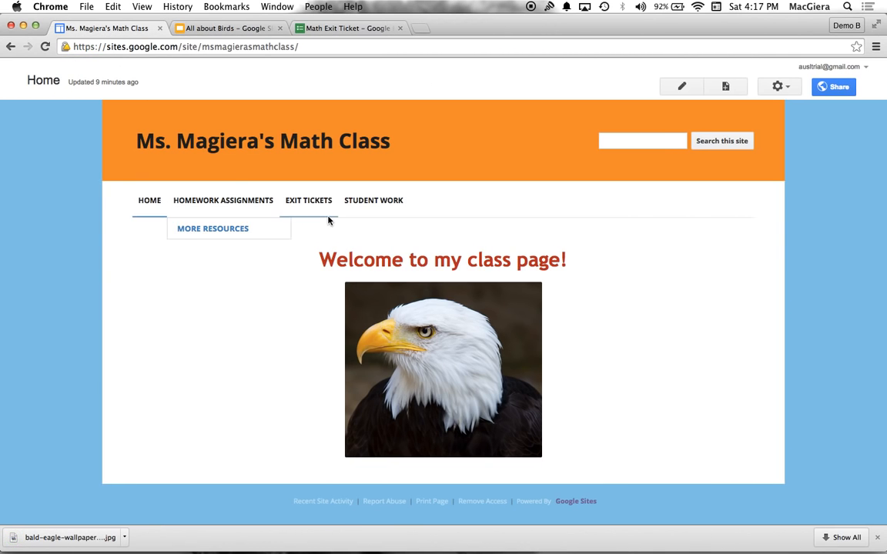
pyautogui.click(785, 85)
pyautogui.click(720, 354)
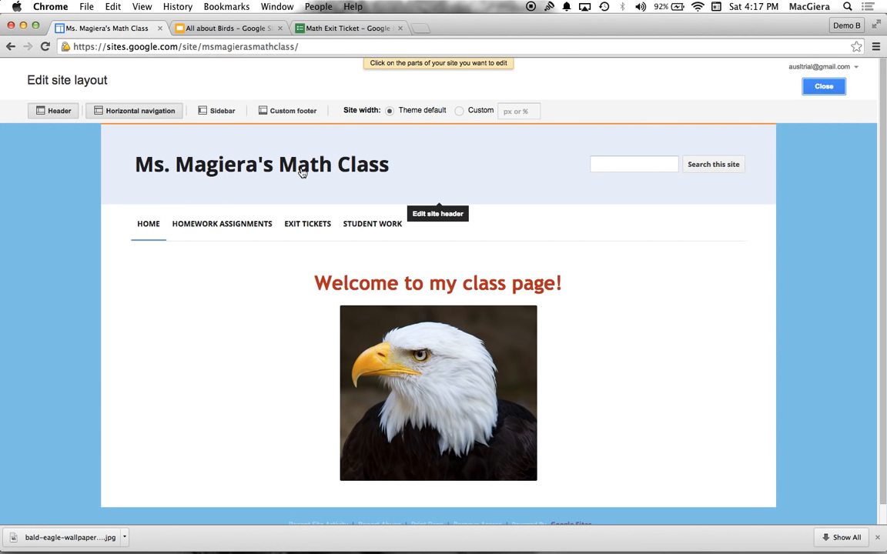
pyautogui.click(824, 86)
# Set the site header's background image to bald-eagle-wallpapers-flight.jpg from the Desktop in the site's theme settings
pyautogui.click(774, 89)
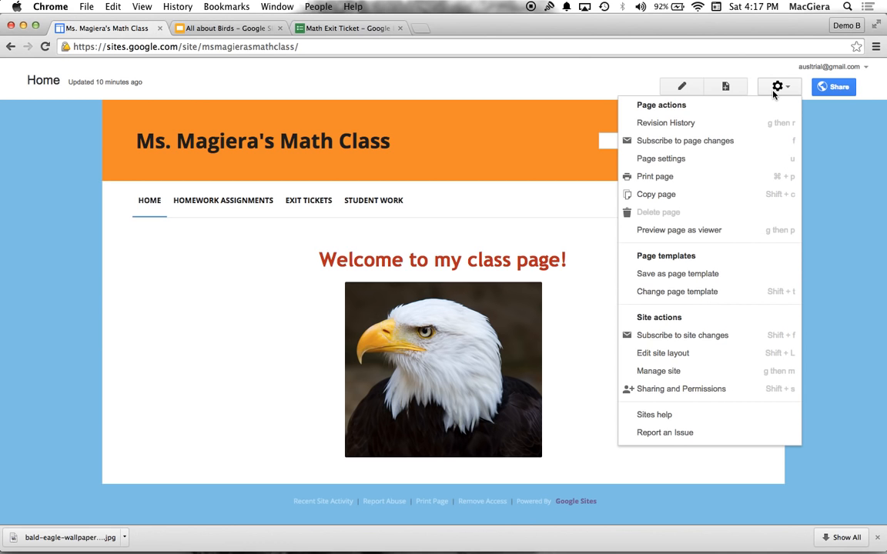
pyautogui.click(712, 374)
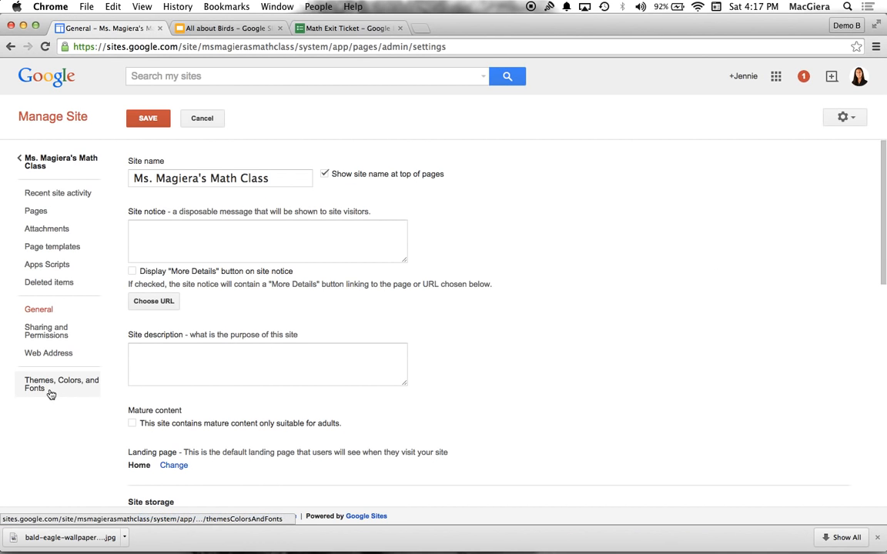
pyautogui.click(34, 391)
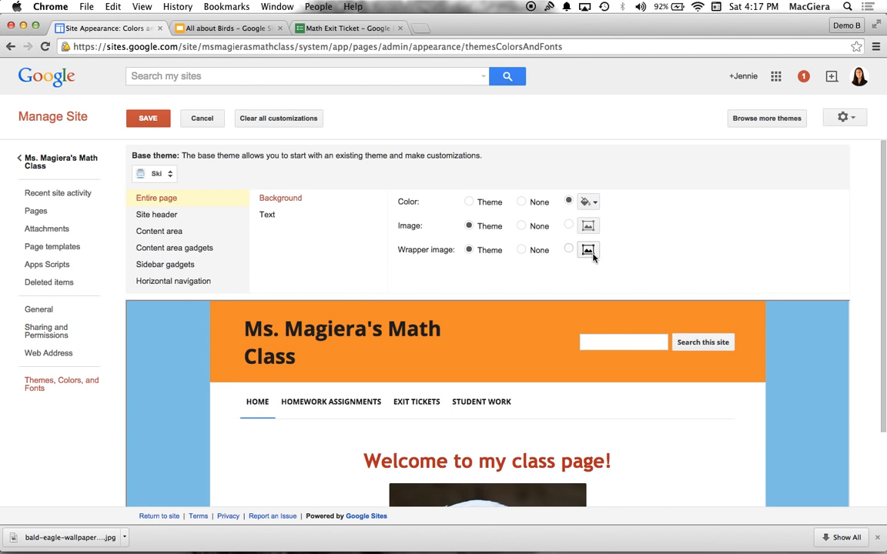
pyautogui.click(183, 216)
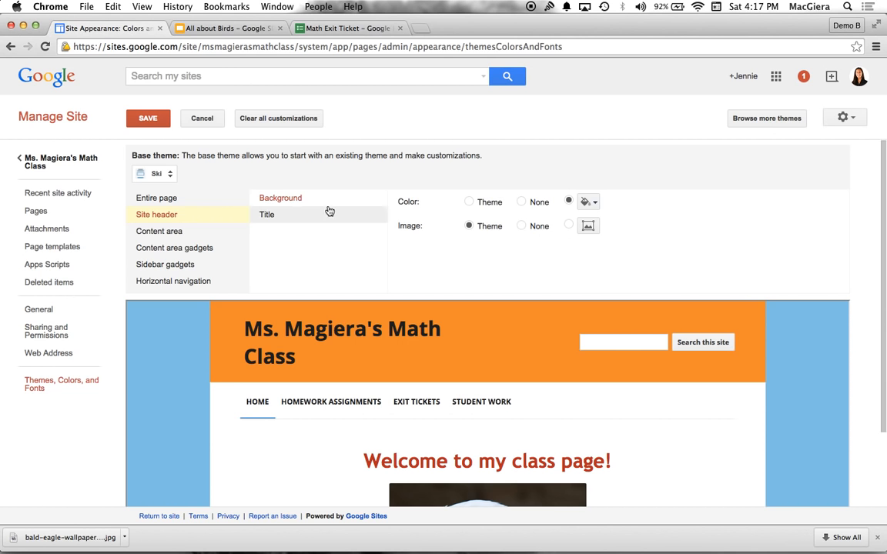
pyautogui.click(588, 226)
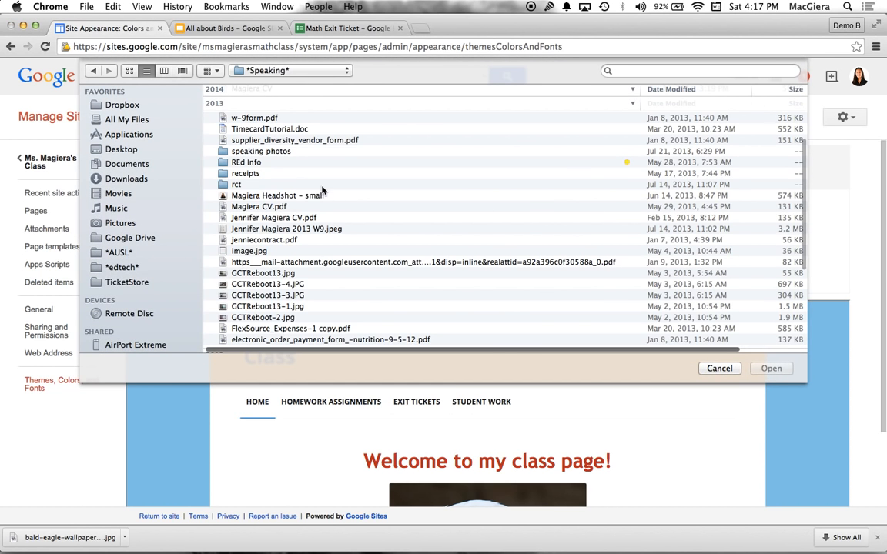
pyautogui.click(123, 150)
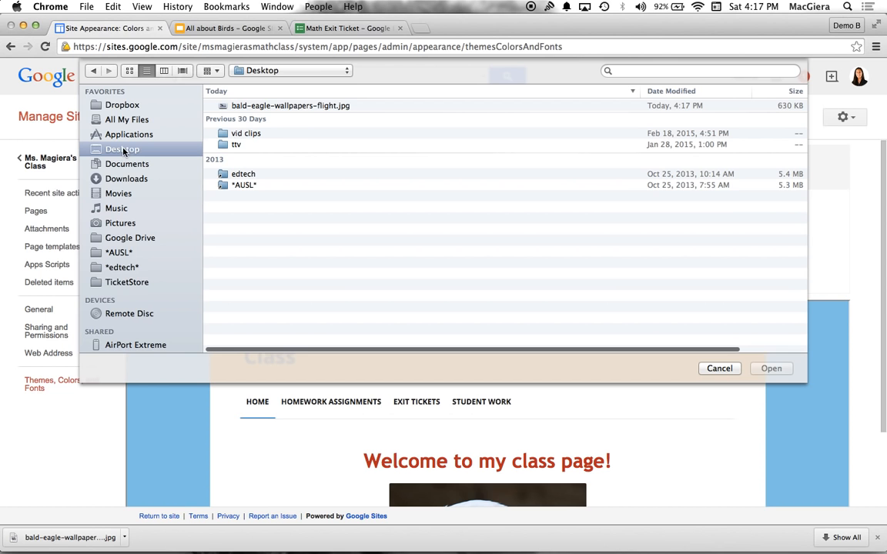
pyautogui.click(285, 105)
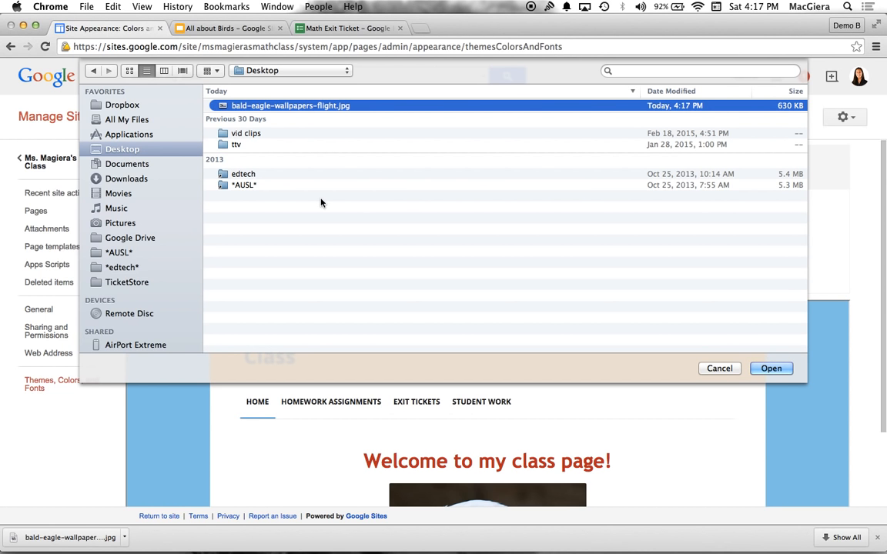
pyautogui.press('Return')
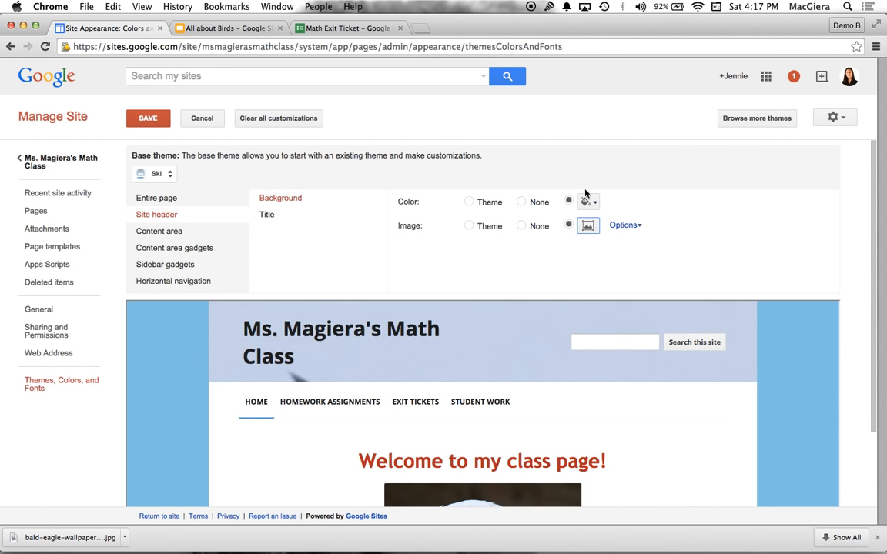
# Center the header's background image horizontally and vertically, then save the customization and return to the home page
pyautogui.click(621, 224)
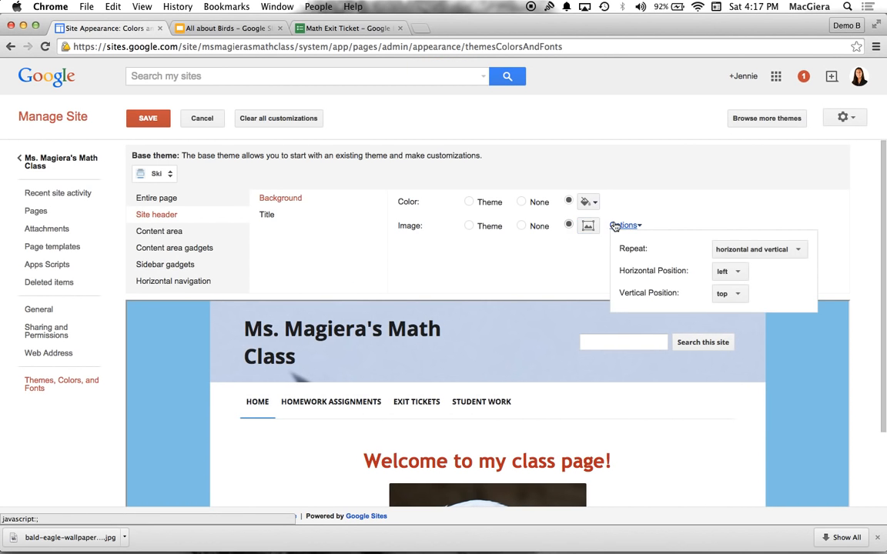
pyautogui.click(724, 272)
pyautogui.click(733, 289)
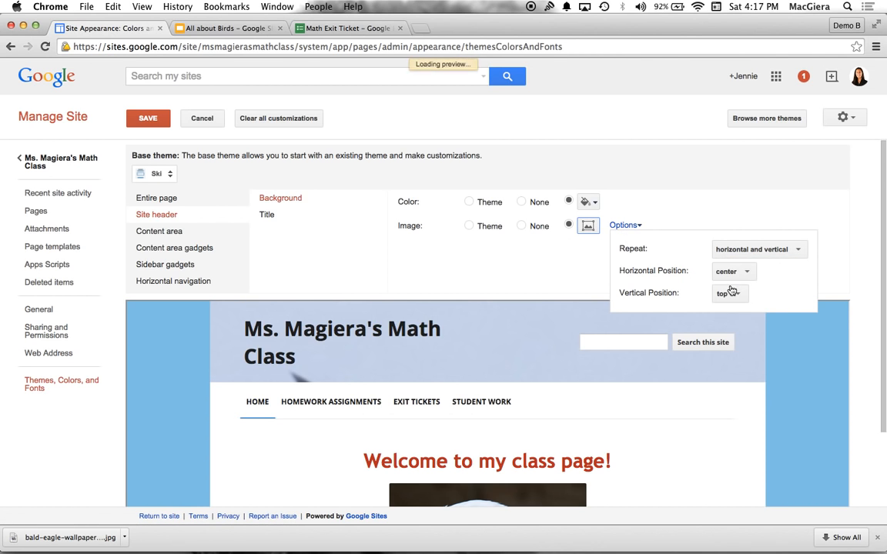
pyautogui.click(728, 293)
pyautogui.click(731, 296)
pyautogui.click(728, 298)
pyautogui.click(728, 311)
pyautogui.click(542, 275)
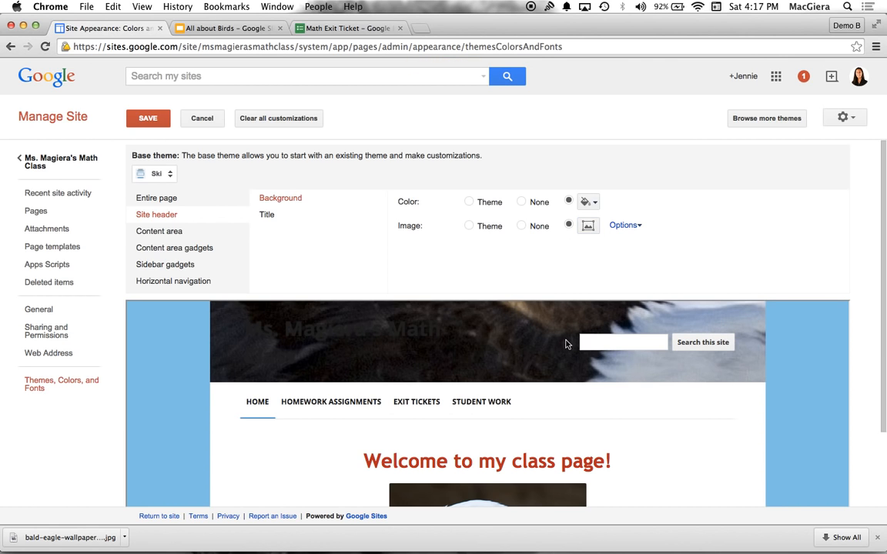
pyautogui.click(147, 117)
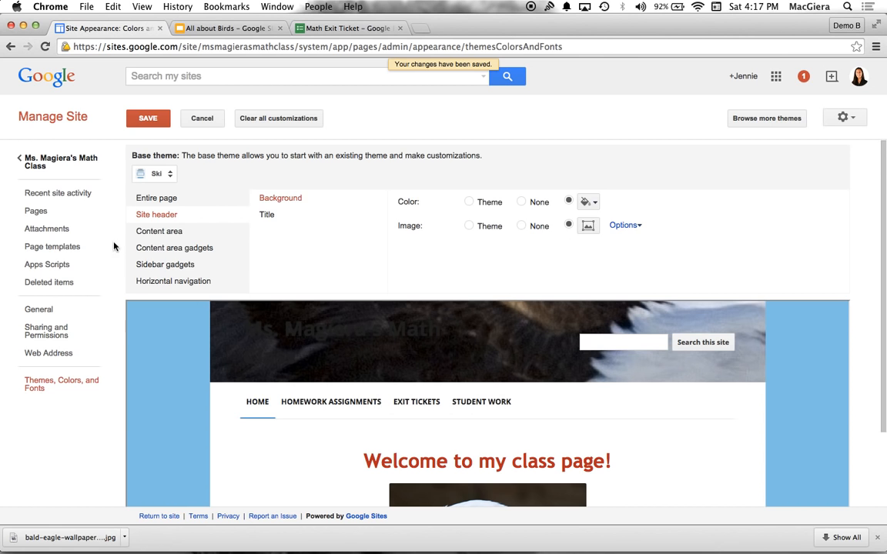
pyautogui.click(48, 164)
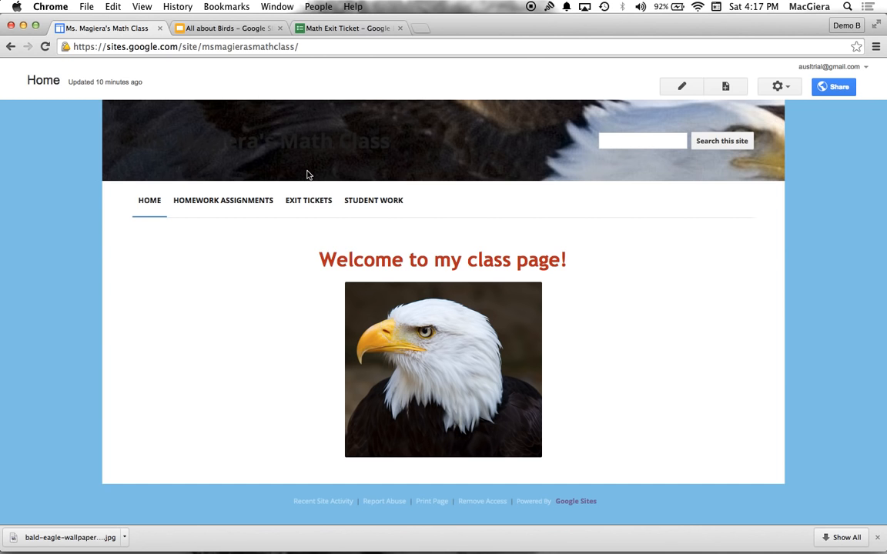
# Try a much taller custom pixel height for the site header in the site layout and check the home page
pyautogui.click(785, 87)
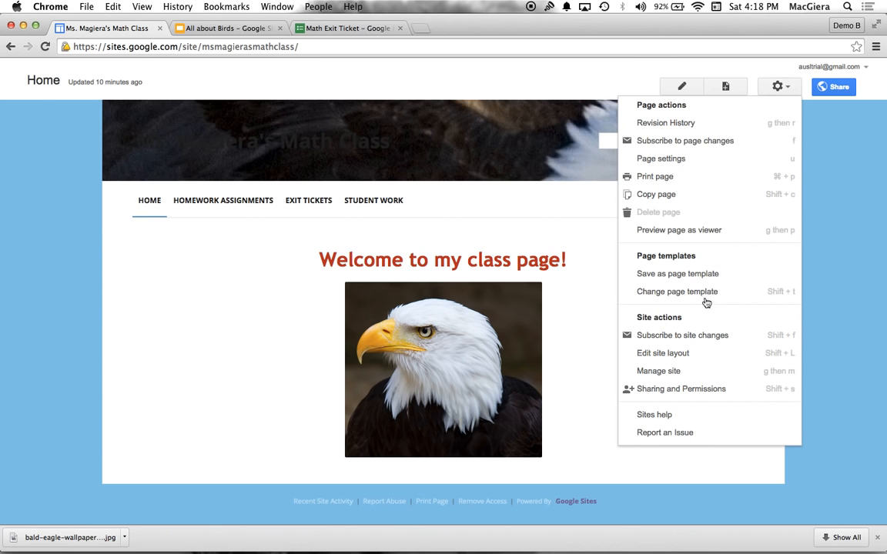
pyautogui.click(663, 353)
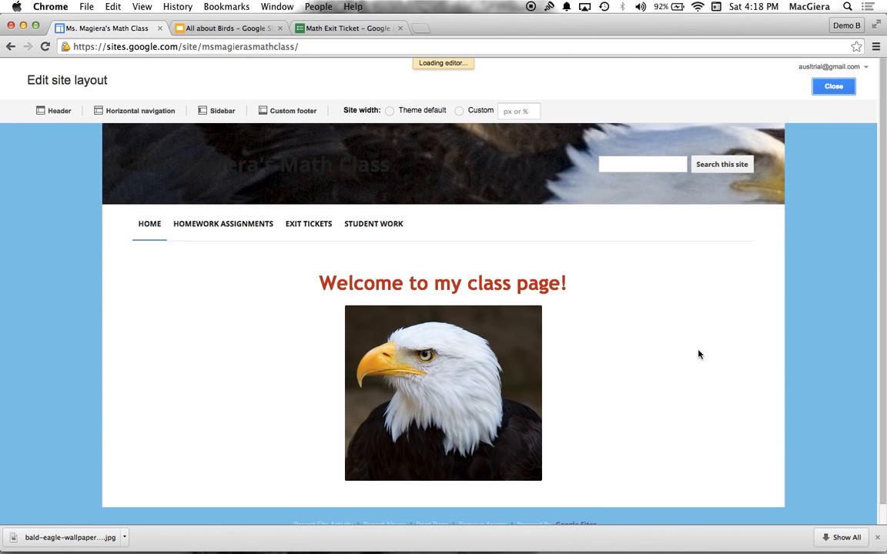
pyautogui.click(452, 178)
pyautogui.click(296, 257)
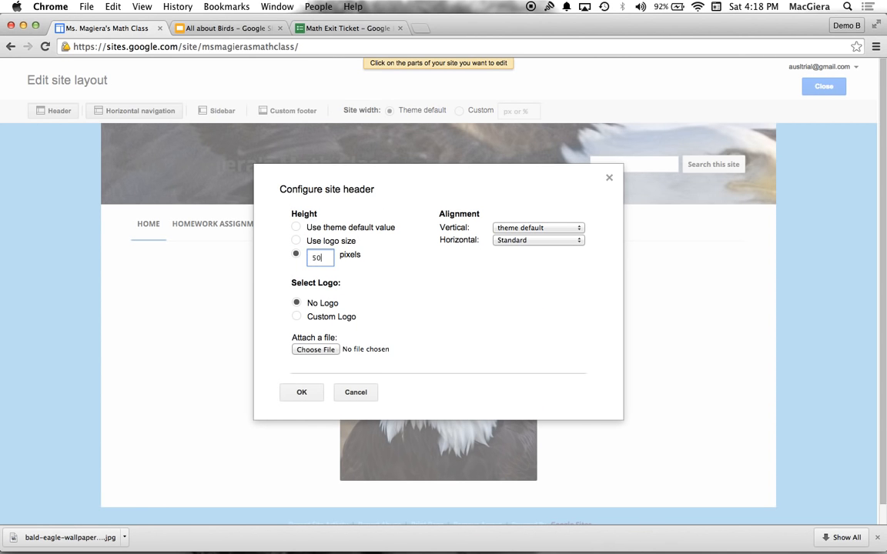
pyautogui.press('Return')
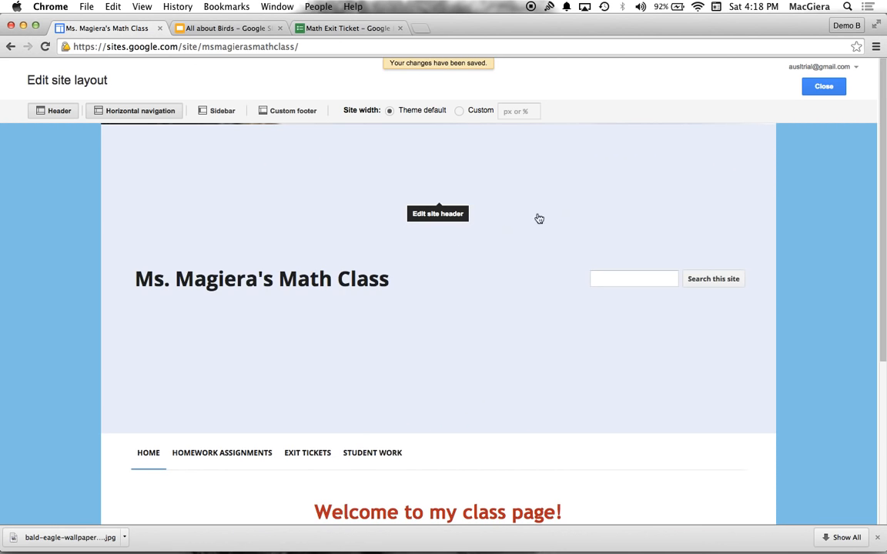
pyautogui.click(823, 86)
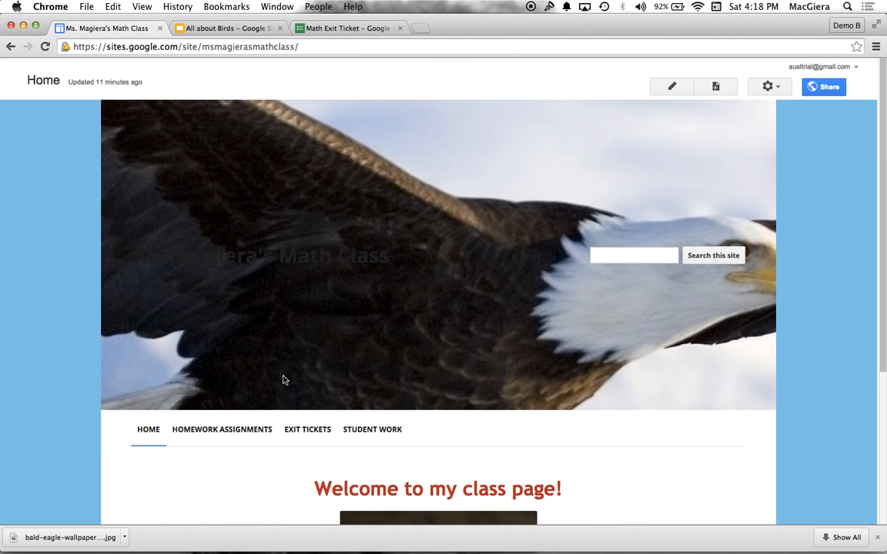
pyautogui.scroll(-3, 358, 381)
pyautogui.scroll(3, 358, 381)
# Reduce the site header's custom pixel height in the site layout and return to the home page
pyautogui.click(772, 87)
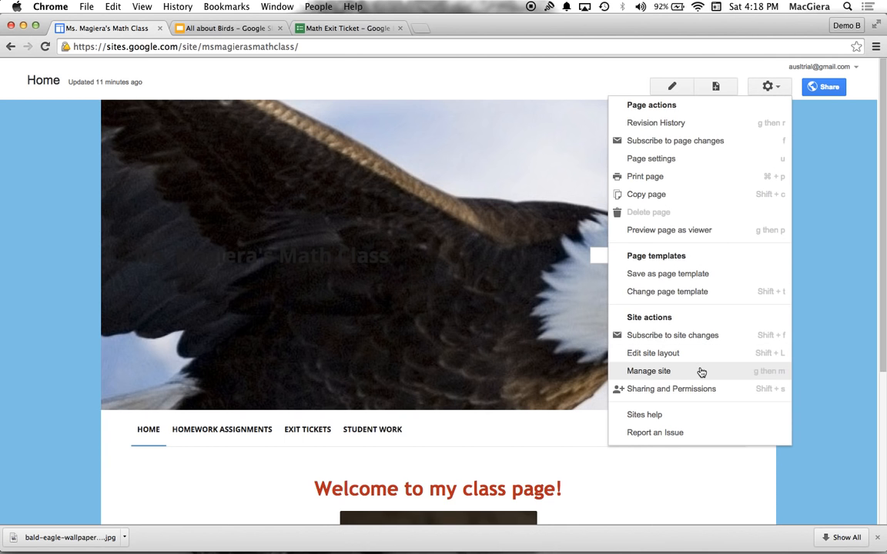
pyautogui.click(662, 353)
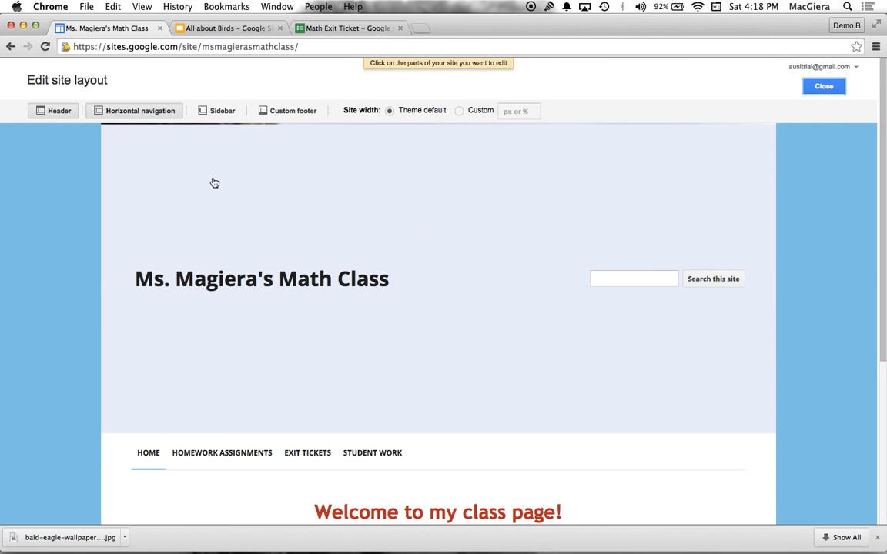
pyautogui.click(217, 194)
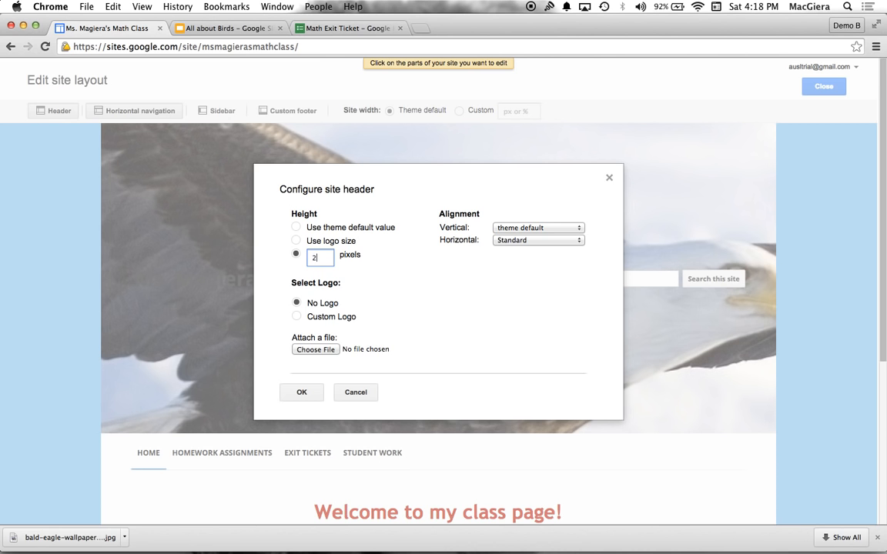
pyautogui.click(319, 399)
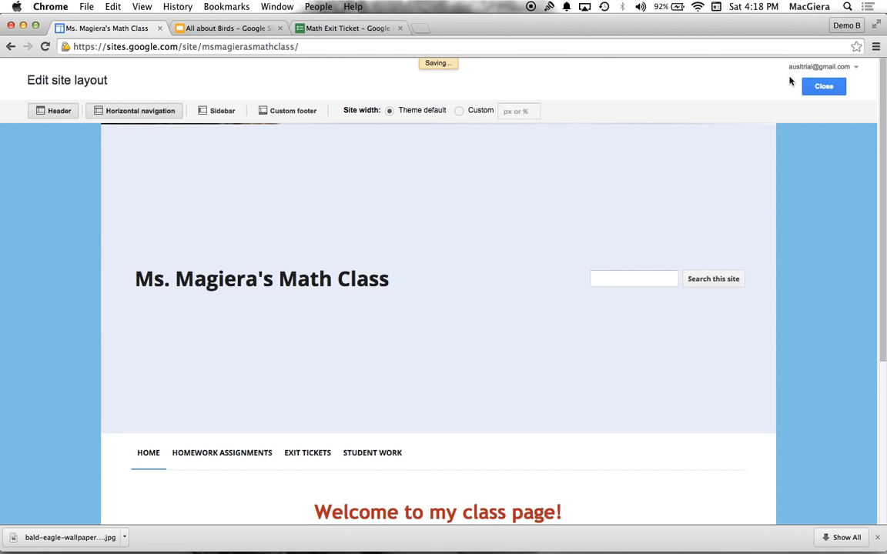
pyautogui.click(823, 87)
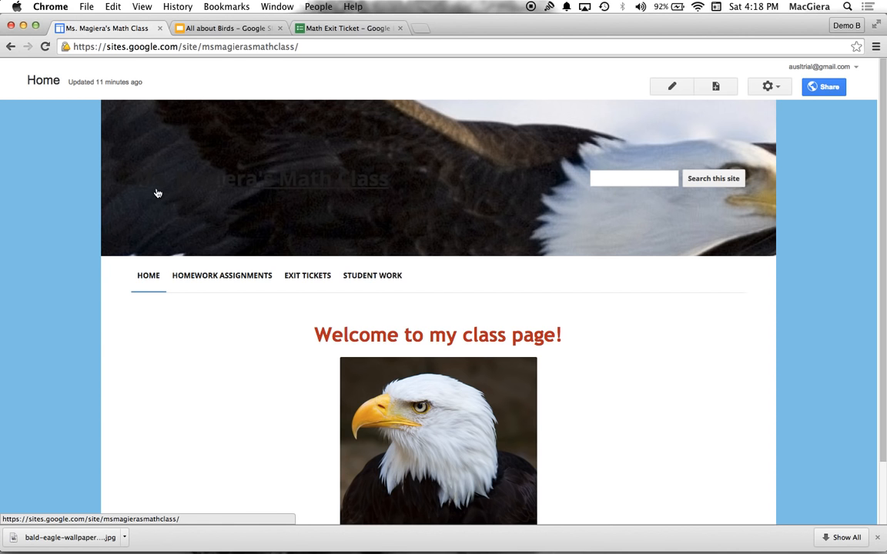
# Change the site header's title color to white in the theme settings
pyautogui.click(769, 88)
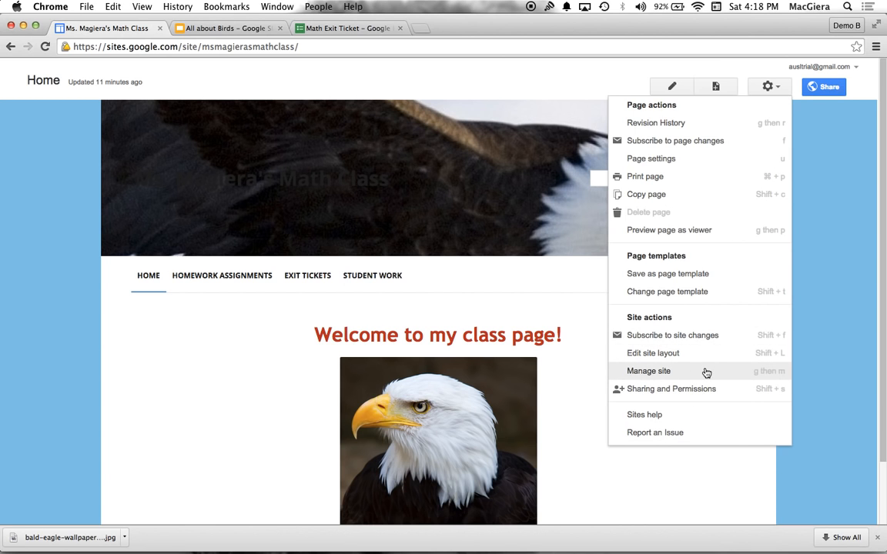
pyautogui.click(651, 371)
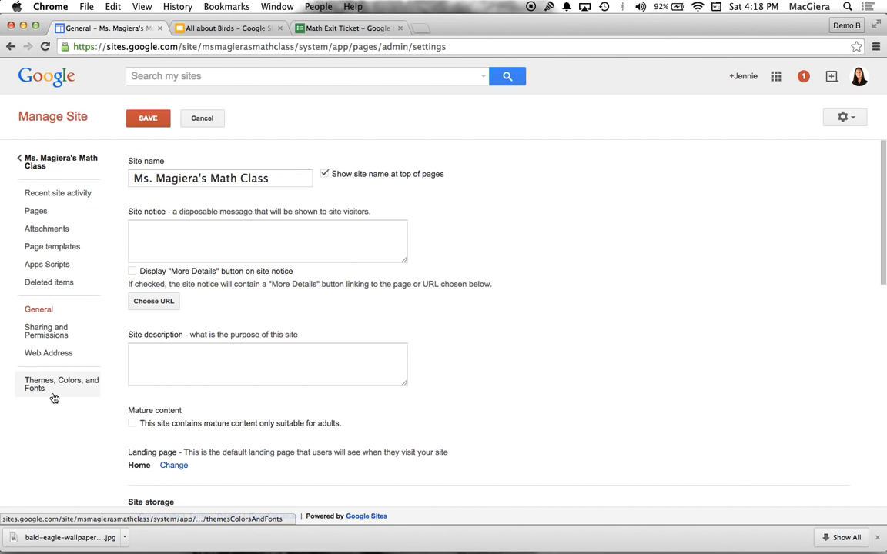
pyautogui.click(54, 395)
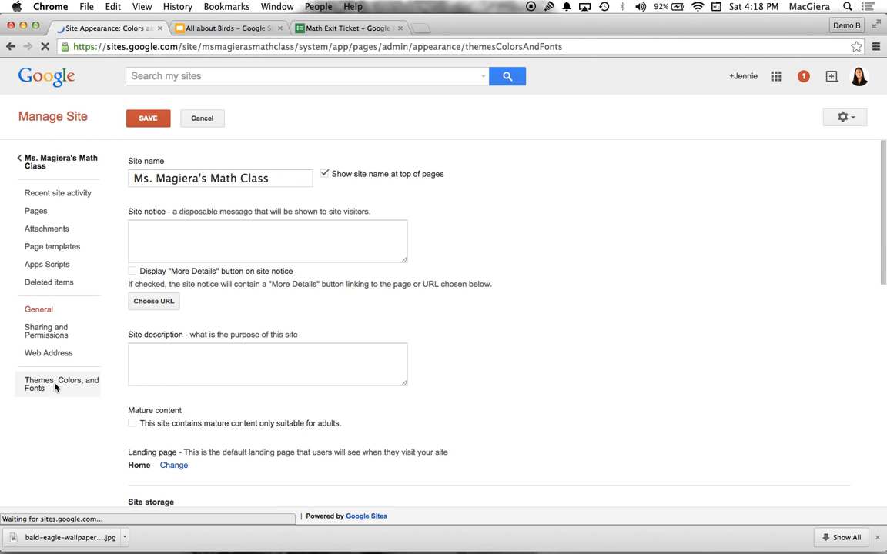
pyautogui.click(162, 216)
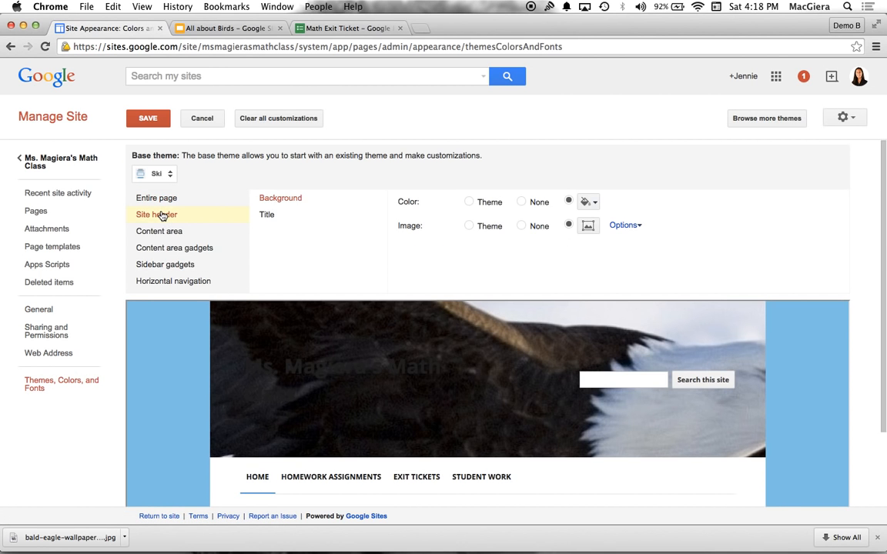
pyautogui.click(300, 222)
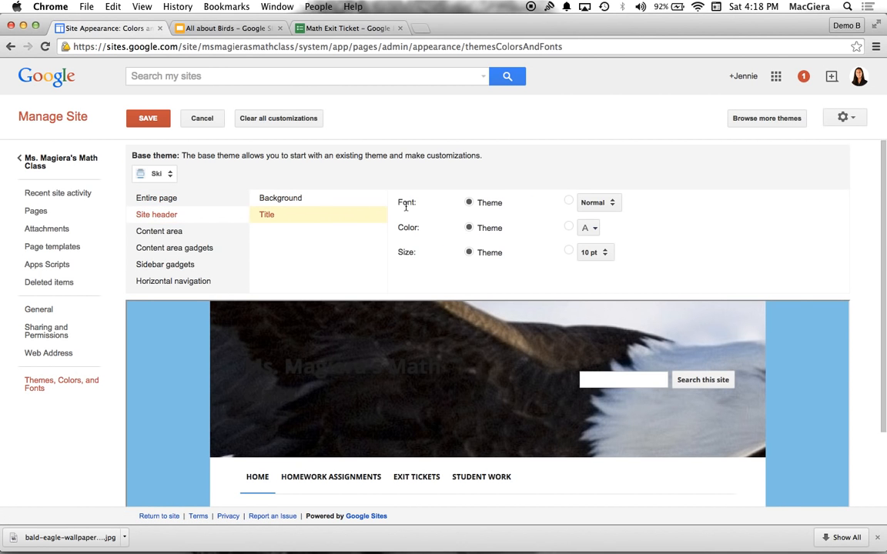
pyautogui.click(588, 226)
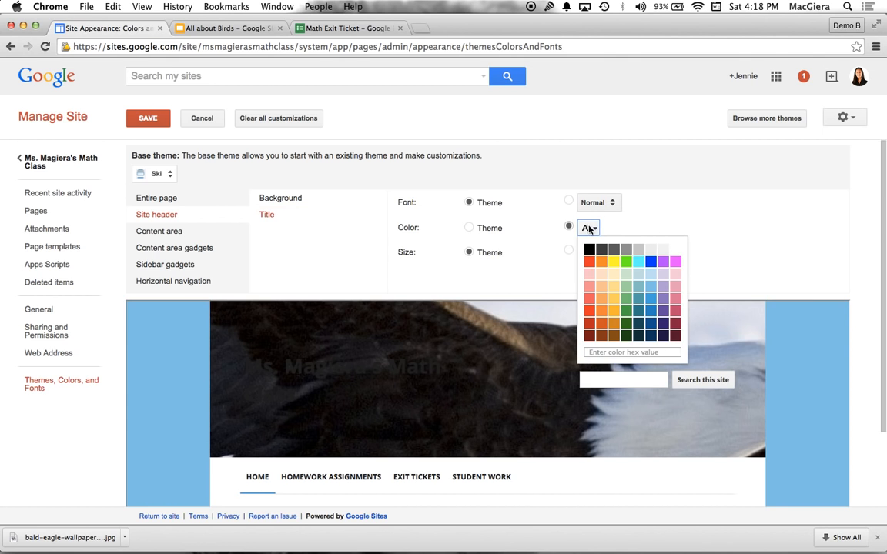
pyautogui.click(675, 249)
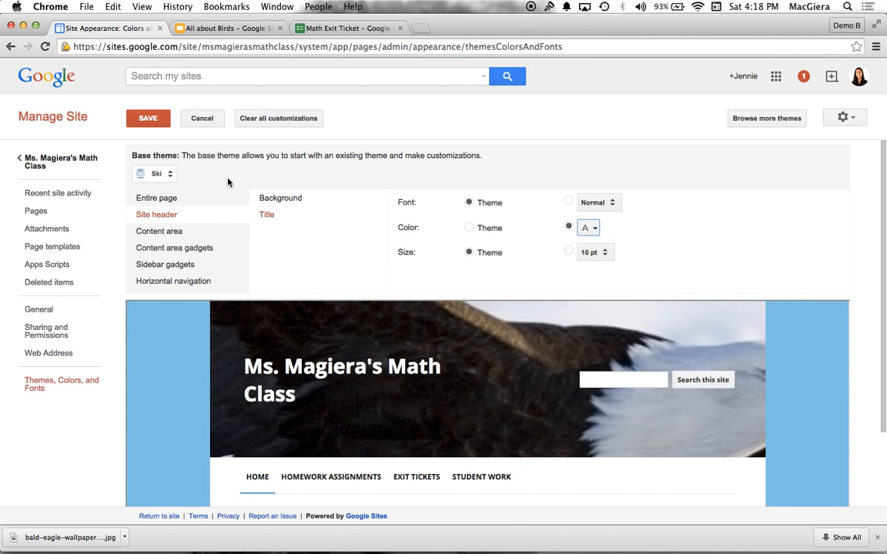
# Save the title color change and return to the home page, dismissing the browser's downloads bar
pyautogui.click(147, 119)
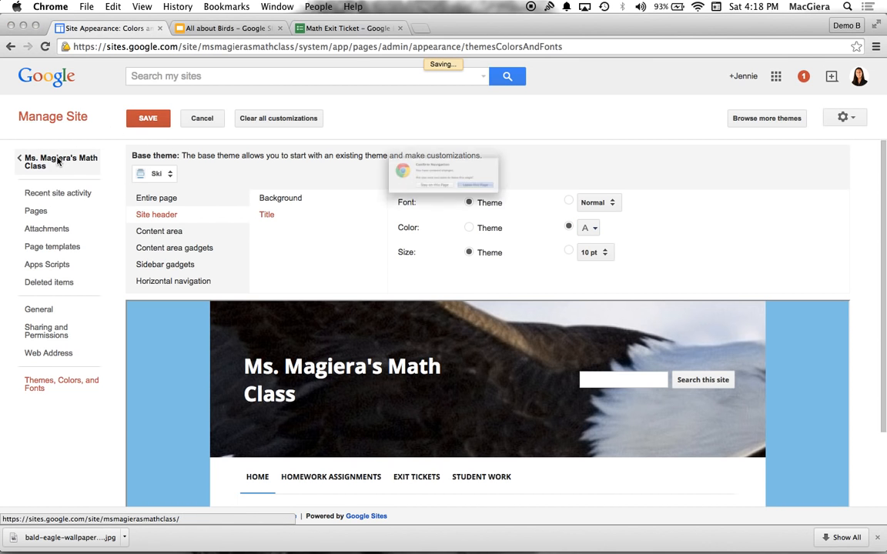
pyautogui.click(433, 204)
pyautogui.click(147, 120)
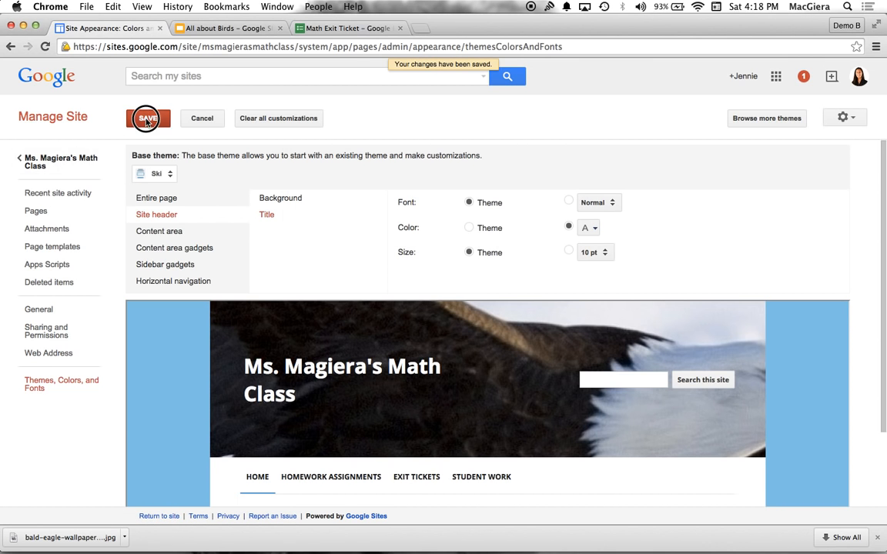
pyautogui.click(58, 159)
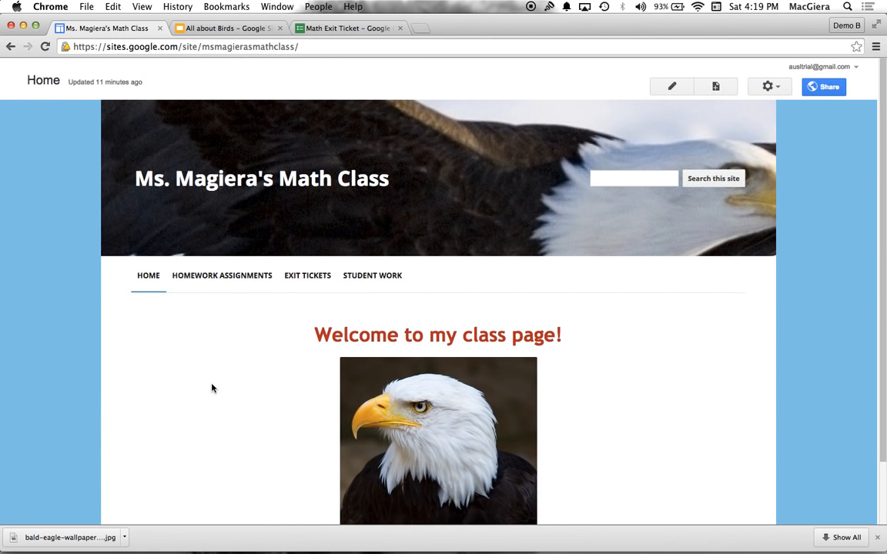
pyautogui.scroll(-2, 212, 387)
pyautogui.scroll(2, 213, 387)
pyautogui.click(878, 537)
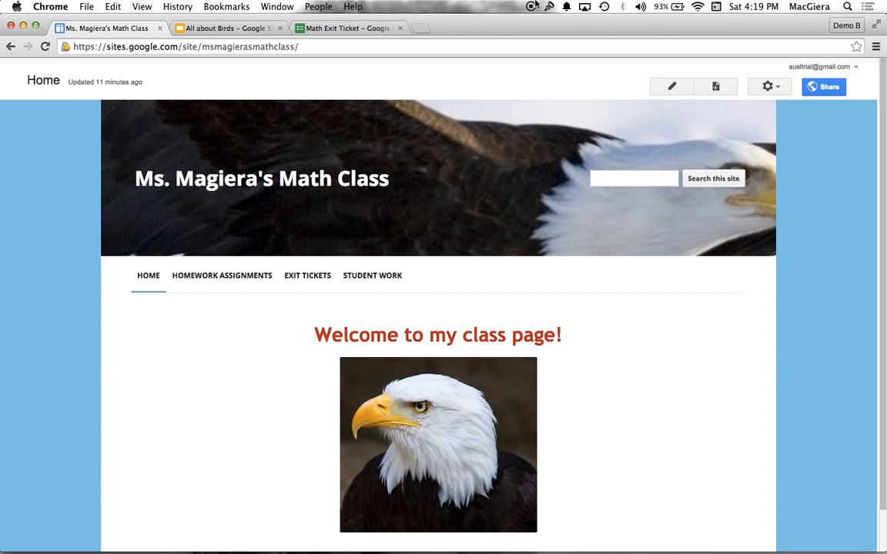